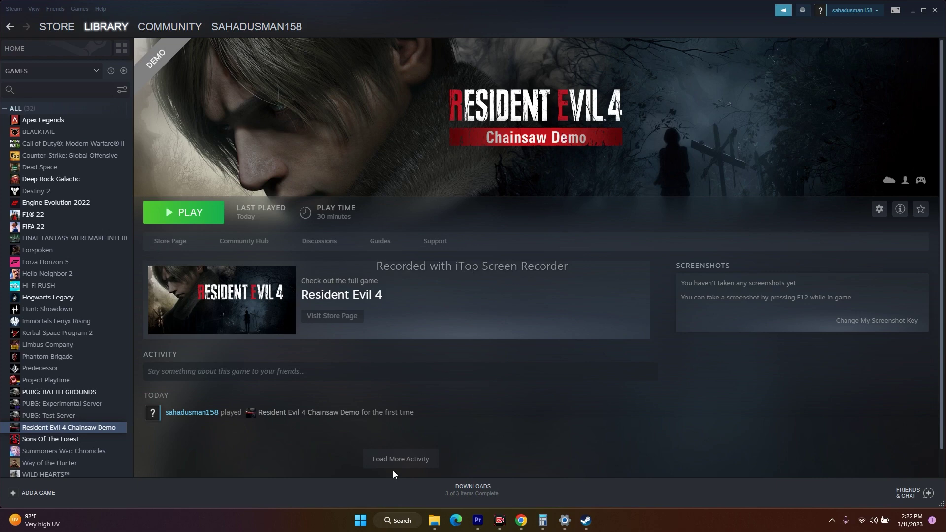
# Step: Show the computer's power options from the Windows Start menu without restarting the computer
pyautogui.click(360, 520)
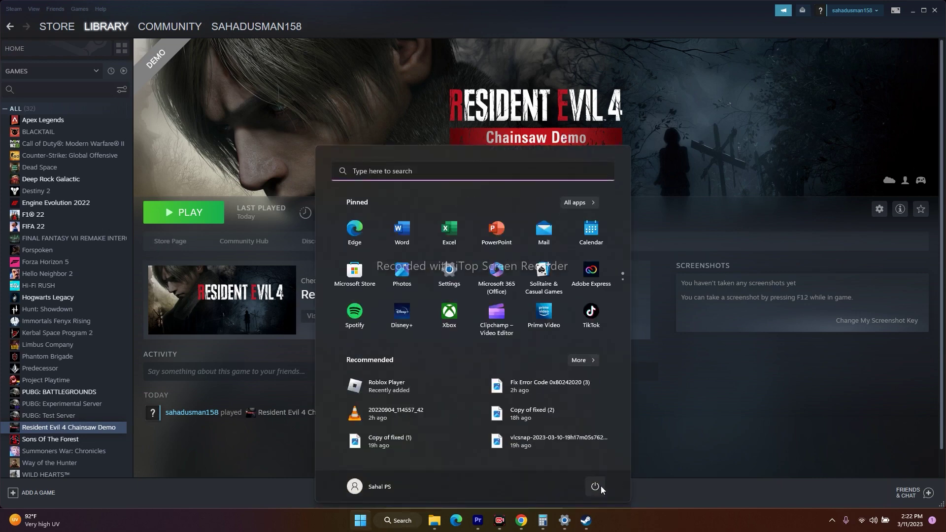
pyautogui.click(601, 487)
pyautogui.click(651, 507)
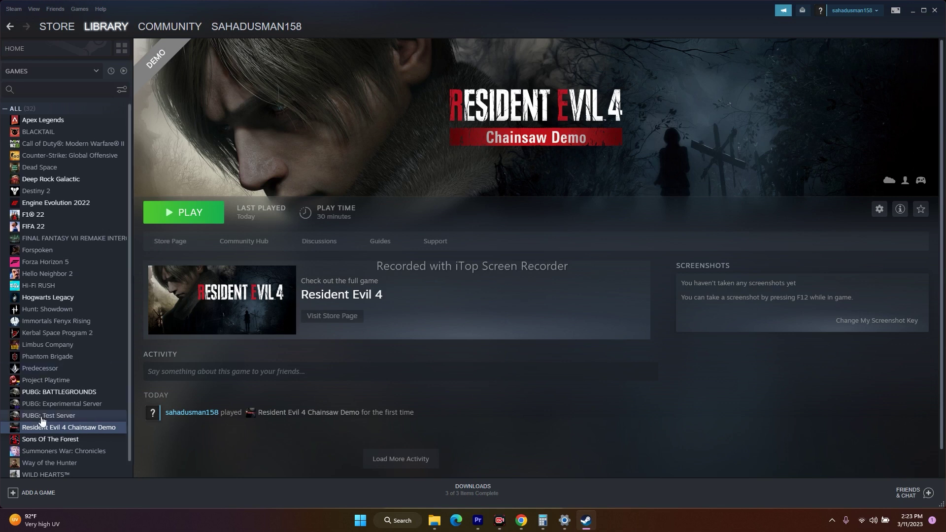
# Step: Verify the integrity of the Resident Evil 4 Chainsaw Demo's local files and close its properties
pyautogui.rightClick(83, 427)
pyautogui.click(110, 414)
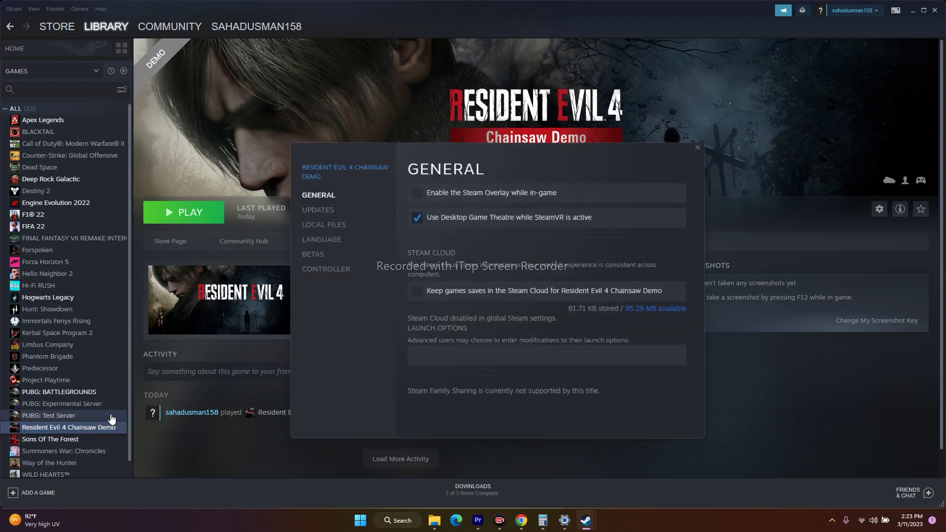
pyautogui.click(336, 226)
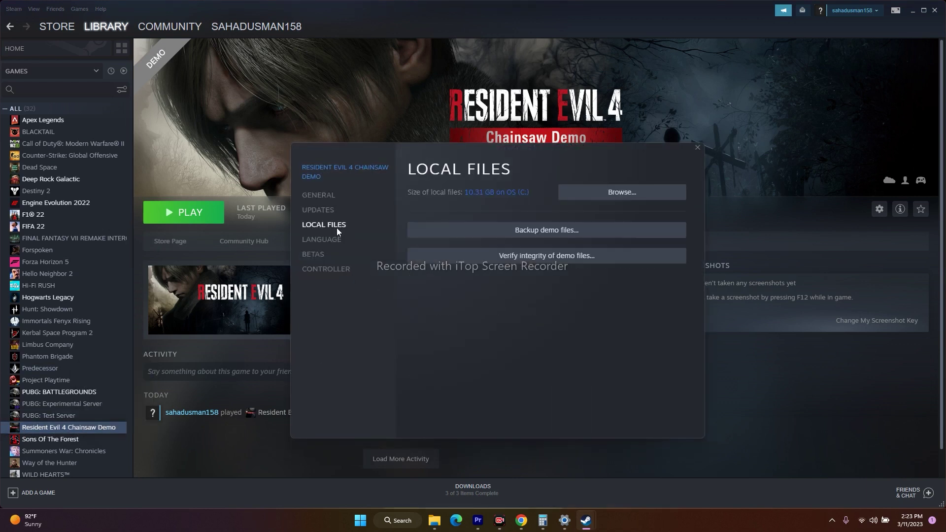
pyautogui.click(542, 254)
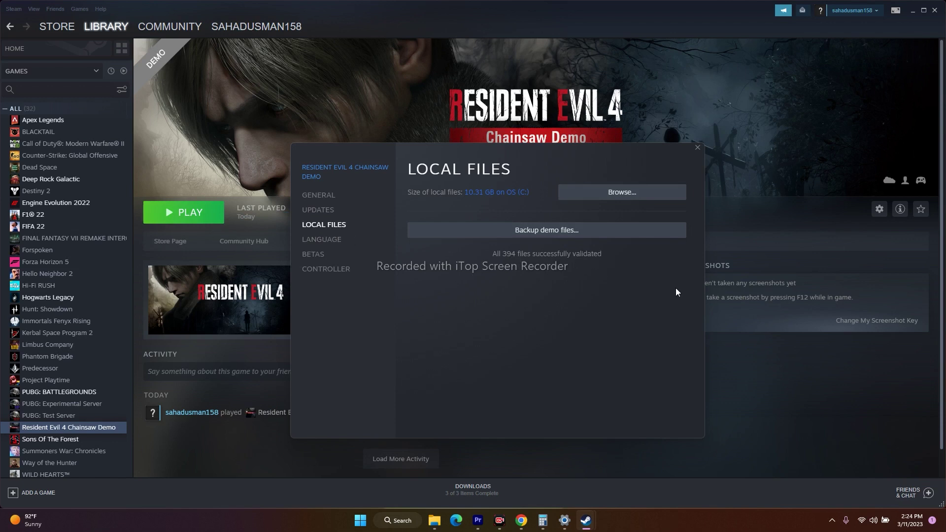
pyautogui.click(697, 147)
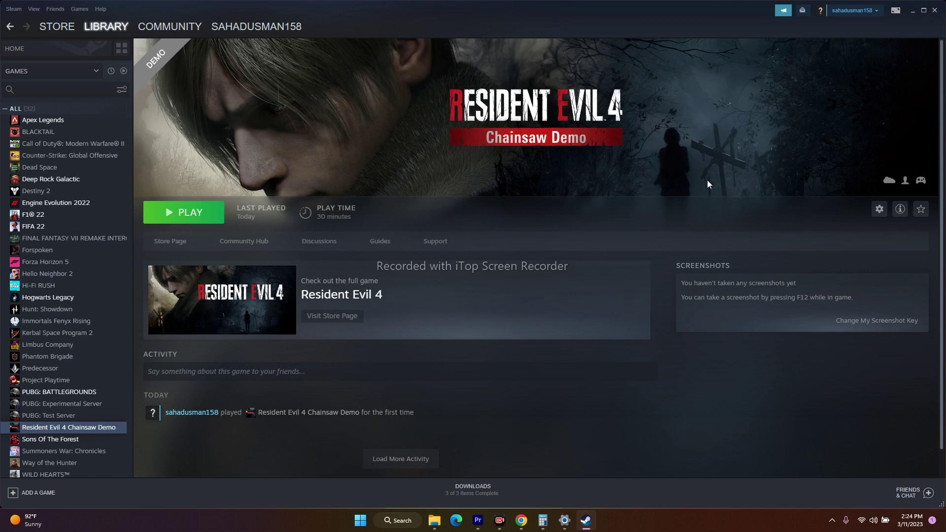
# Step: Browse the Resident Evil 4 Chainsaw Demo's local files from its Steam properties and maximize the folder window
pyautogui.rightClick(82, 429)
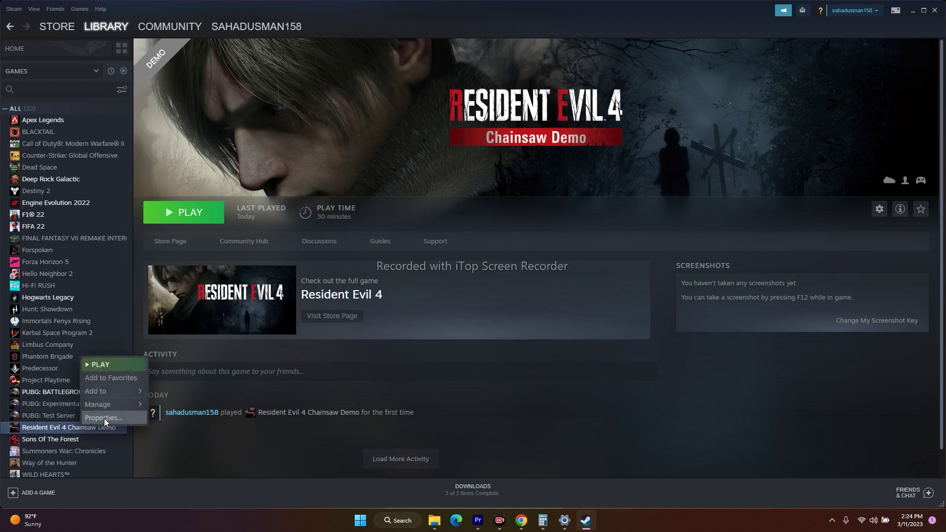
pyautogui.click(105, 418)
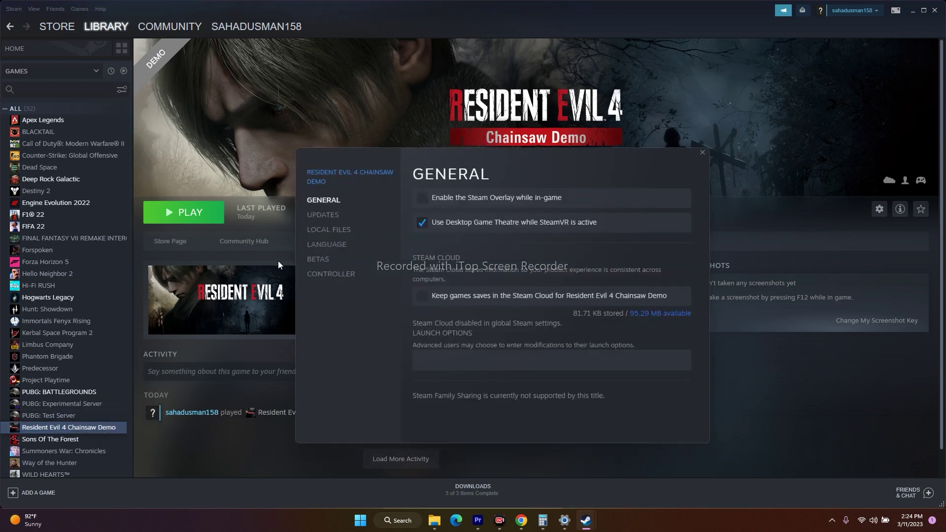
pyautogui.click(335, 230)
pyautogui.click(642, 198)
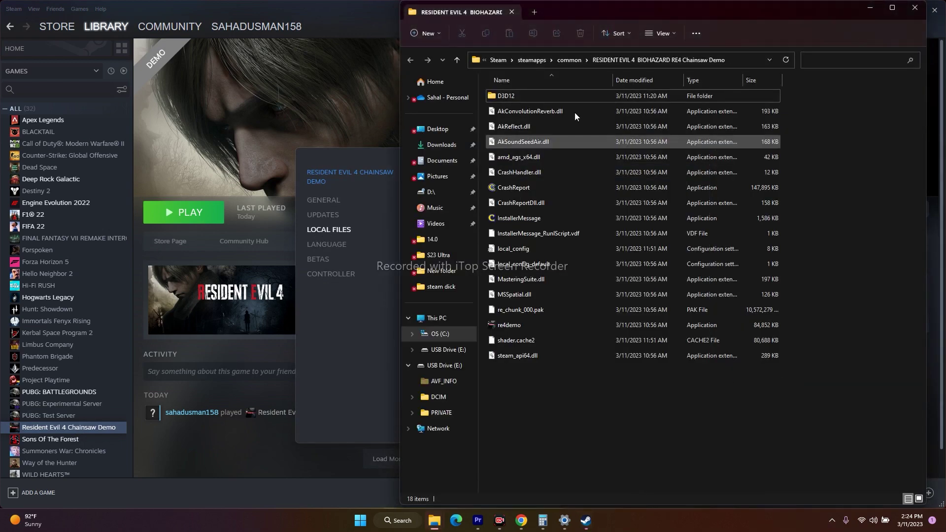
pyautogui.click(886, 13)
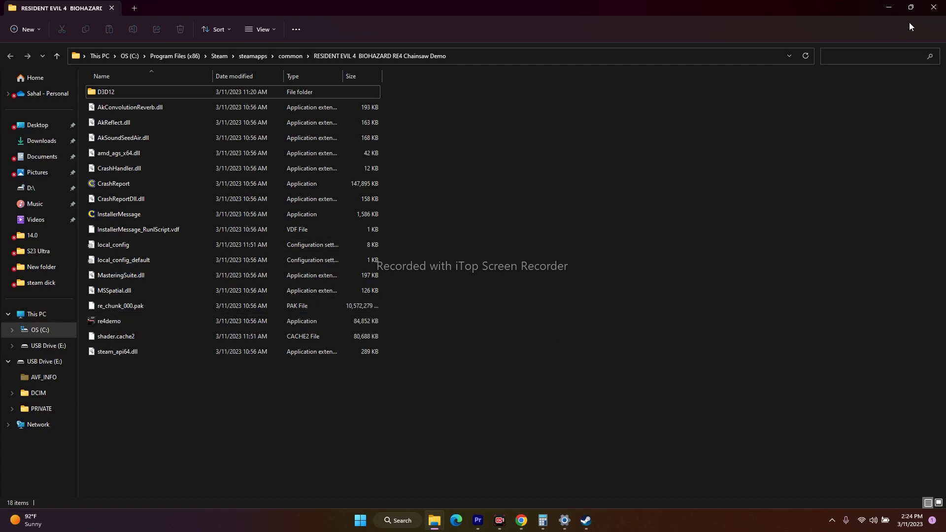
# Step: Close the demo's install folder and properties window, and minimize Steam to reach the desktop
pyautogui.click(934, 7)
pyautogui.click(702, 154)
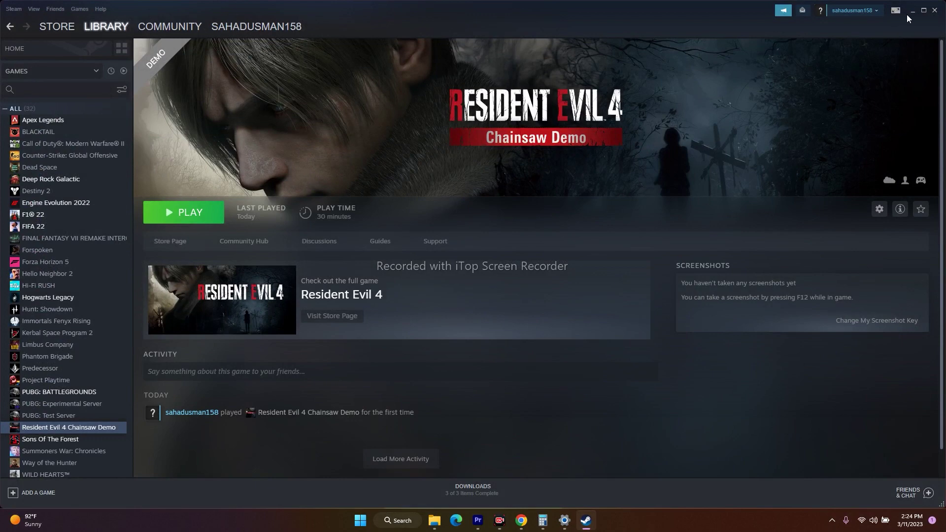
pyautogui.click(911, 11)
# Step: Close the leftover Downloads and Home windows of File Explorer
pyautogui.moveTo(438, 520)
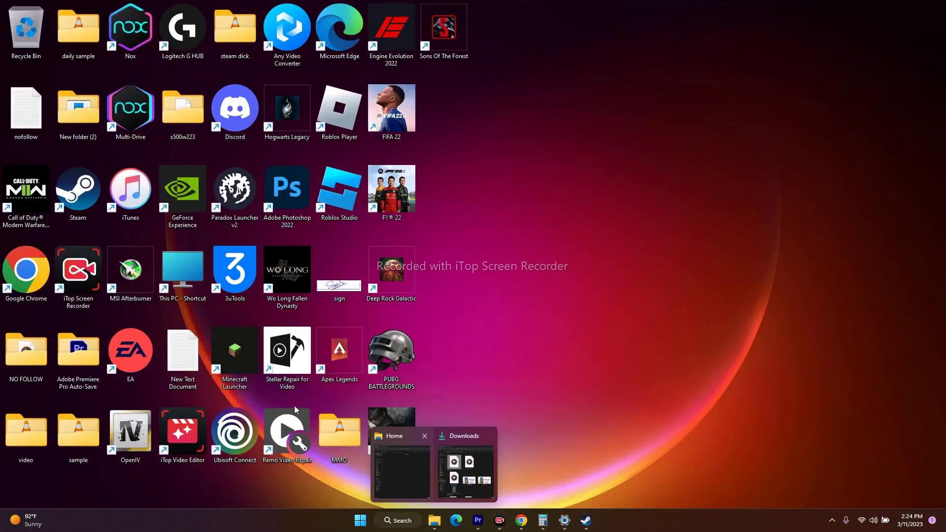
pyautogui.click(497, 436)
pyautogui.click(434, 450)
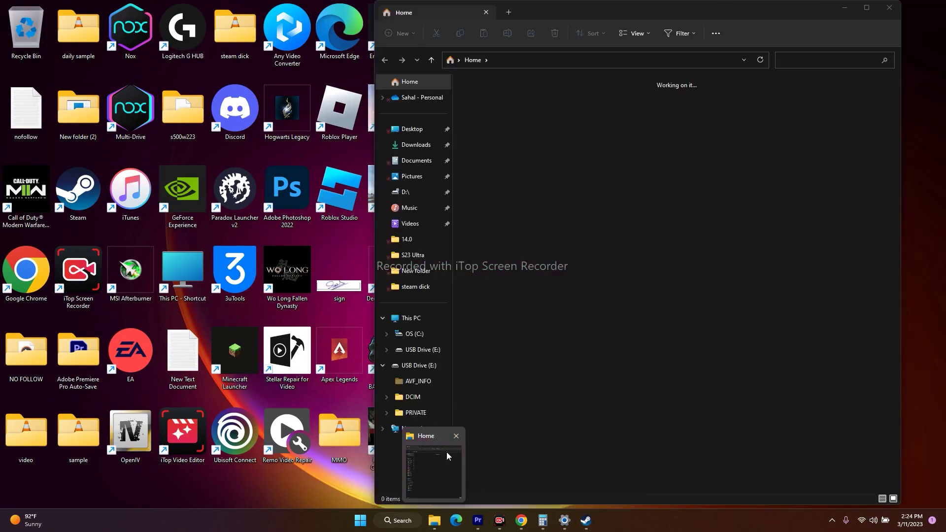
pyautogui.click(462, 436)
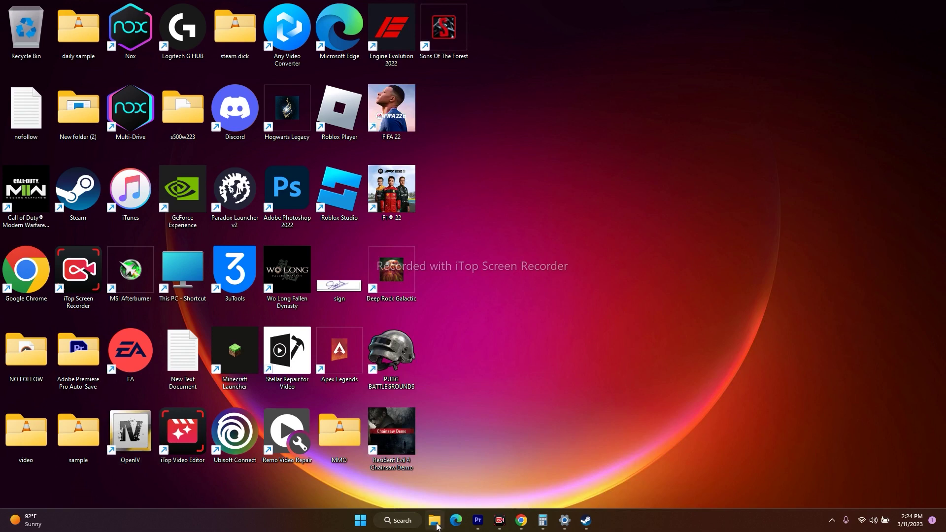
# Step: Open the Program Files (x86) folder on the C: drive in a new maximized File Explorer window
pyautogui.press('super+e')
pyautogui.click(867, 7)
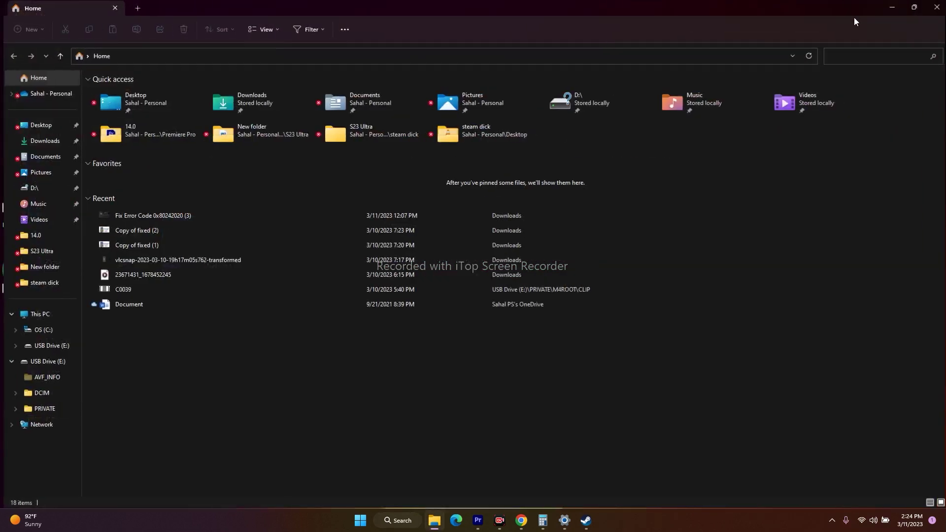
pyautogui.click(37, 314)
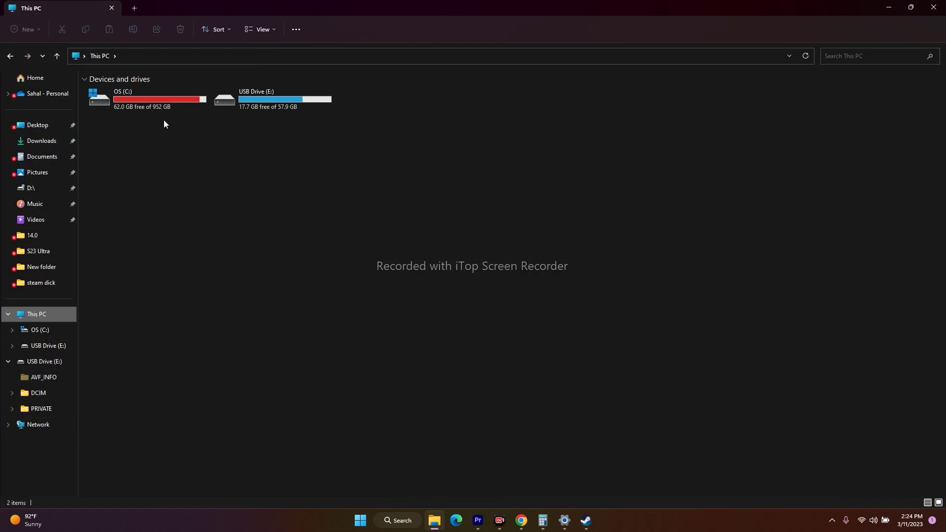
pyautogui.doubleClick(141, 102)
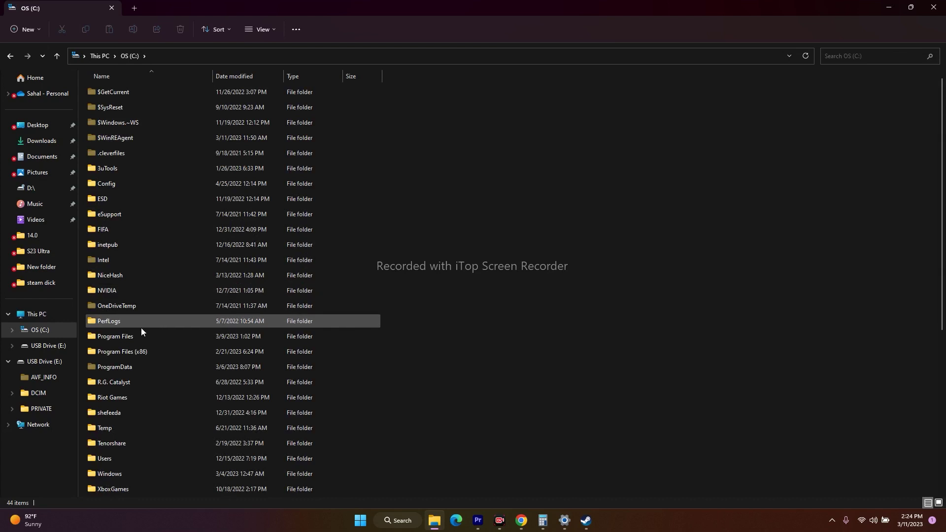
pyautogui.doubleClick(139, 351)
# Step: View the RESIDENT EVIL 4 BIOHAZARD RE4 Chainsaw Demo folder under Steam\steamapps\common, and close File Explorer
pyautogui.scroll(-6, 152, 257)
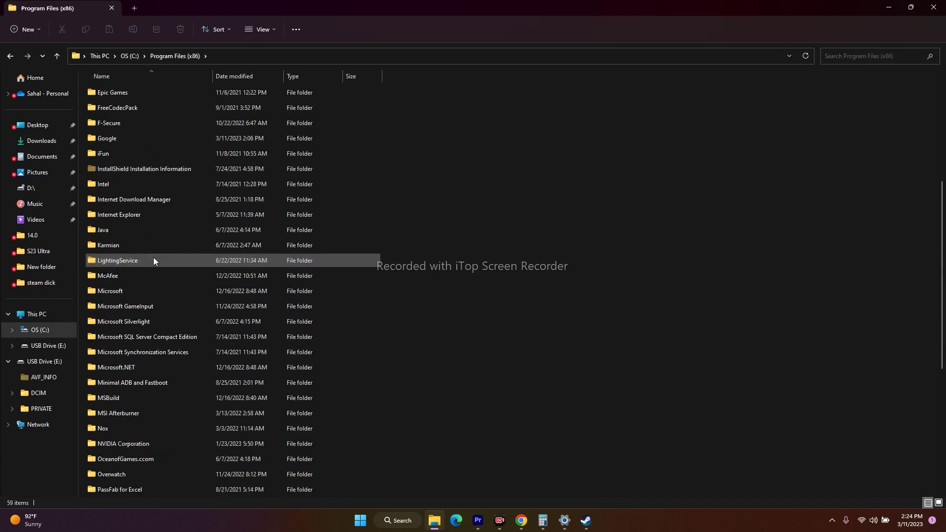
pyautogui.scroll(-2, 148, 276)
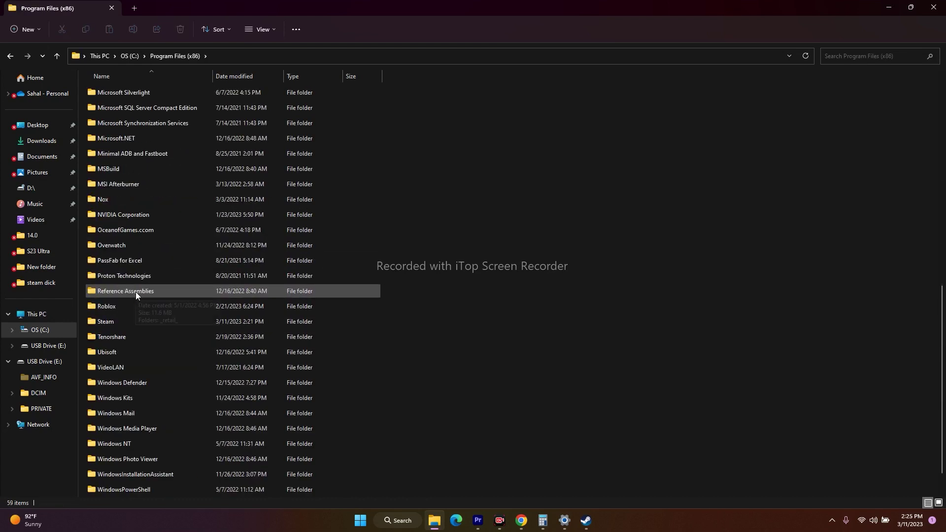
pyautogui.doubleClick(127, 320)
pyautogui.doubleClick(129, 351)
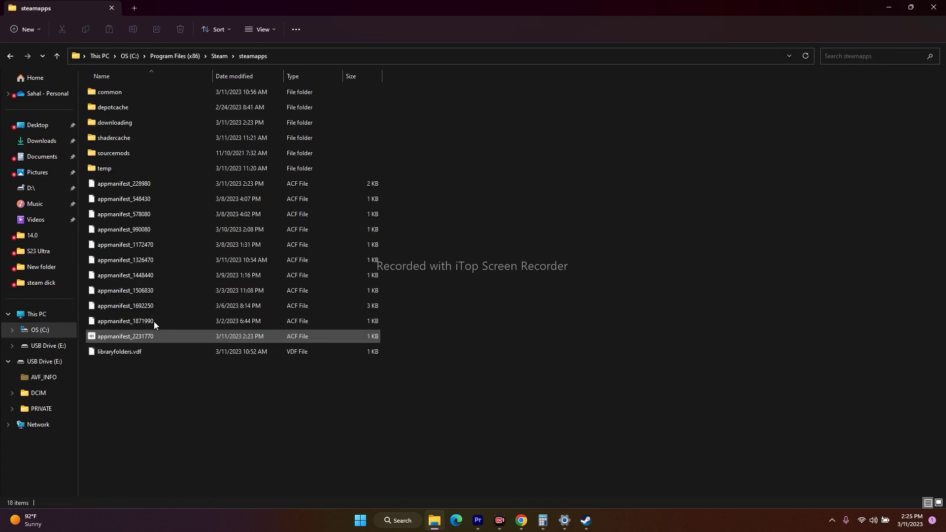
pyautogui.doubleClick(131, 95)
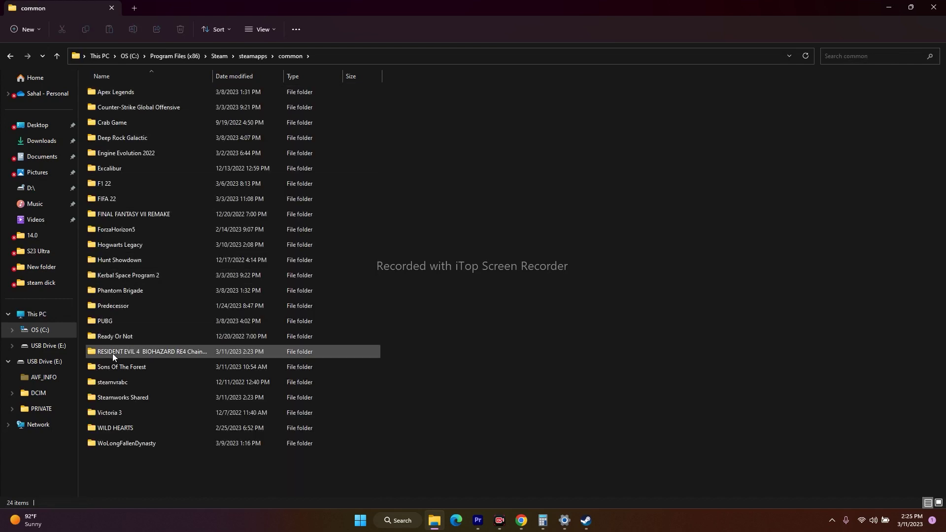
pyautogui.doubleClick(167, 353)
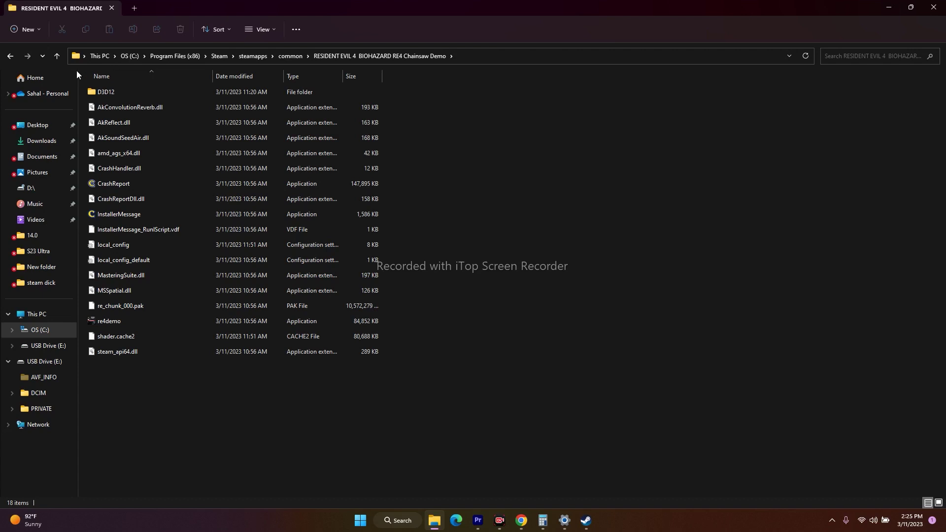
pyautogui.click(933, 7)
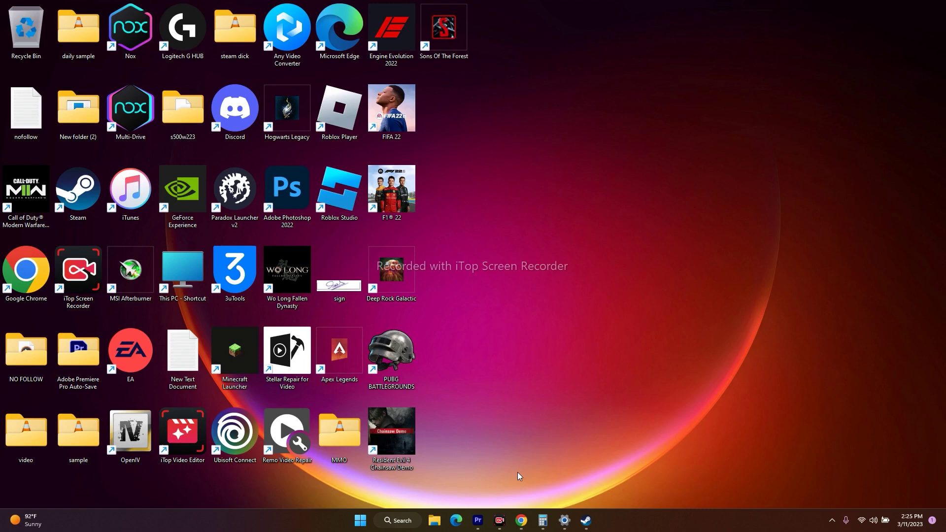
# Step: Switch back to Steam and open the Resident Evil 4 Chainsaw Demo's install folder from its local files settings
pyautogui.click(585, 520)
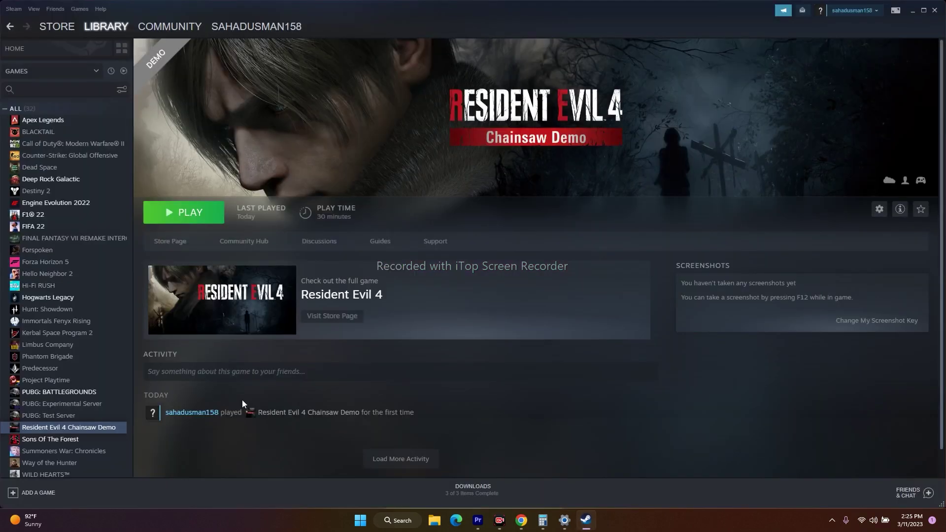
pyautogui.rightClick(94, 428)
pyautogui.click(123, 425)
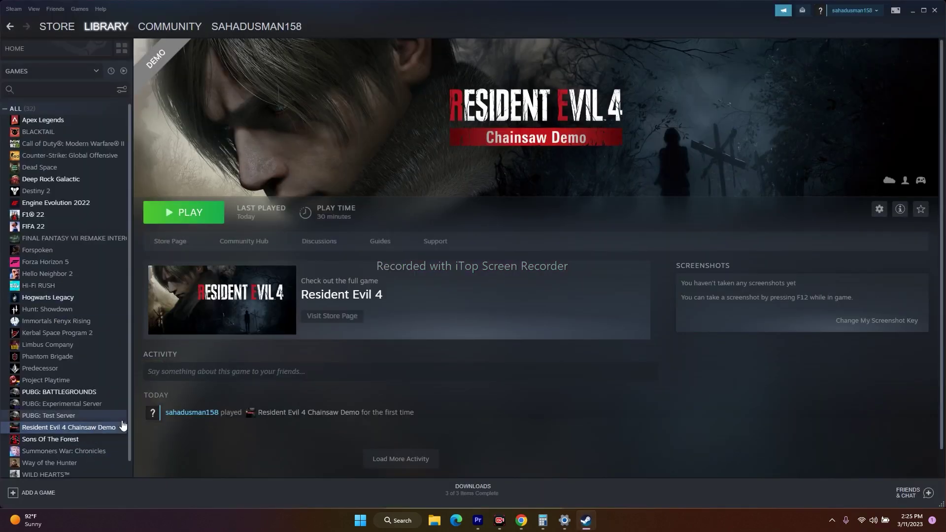
pyautogui.click(347, 235)
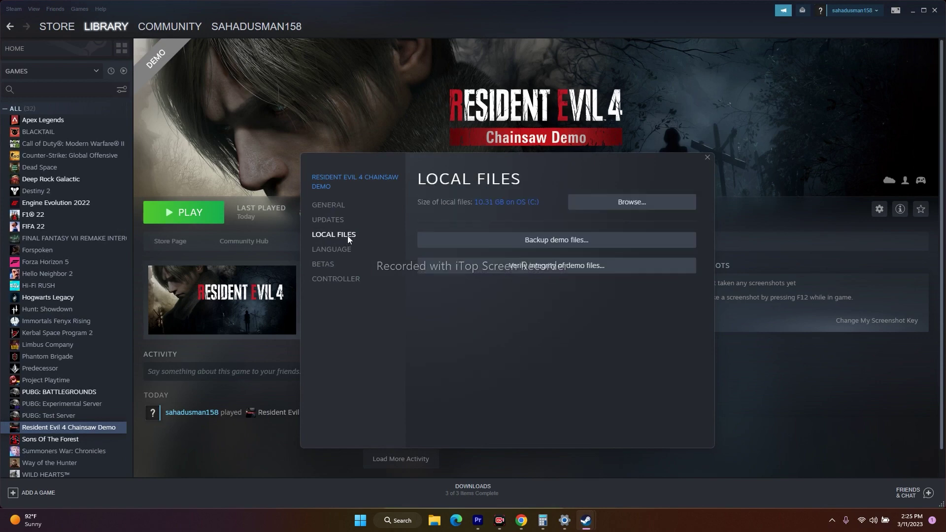
pyautogui.click(631, 203)
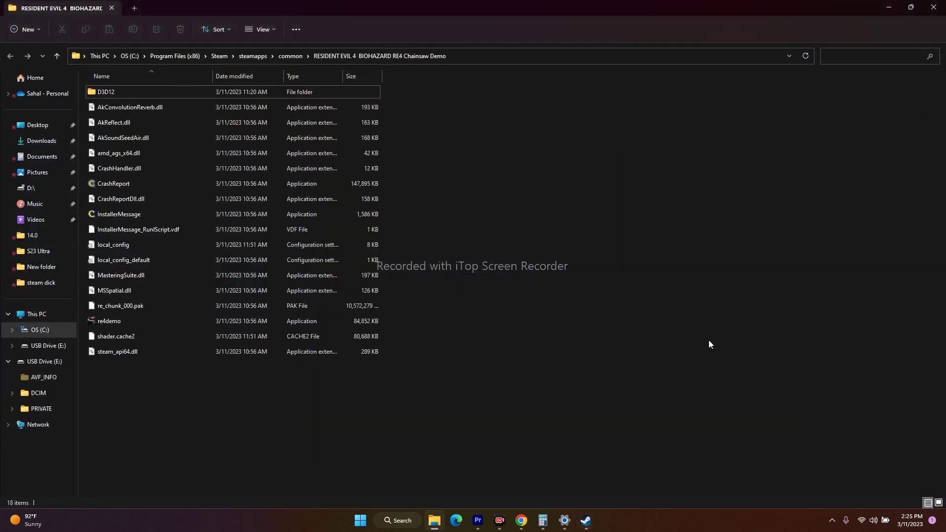
# Step: Make sure "Run this program as an administrator" is enabled in the re4demo application's compatibility properties, and apply it
pyautogui.click(128, 322)
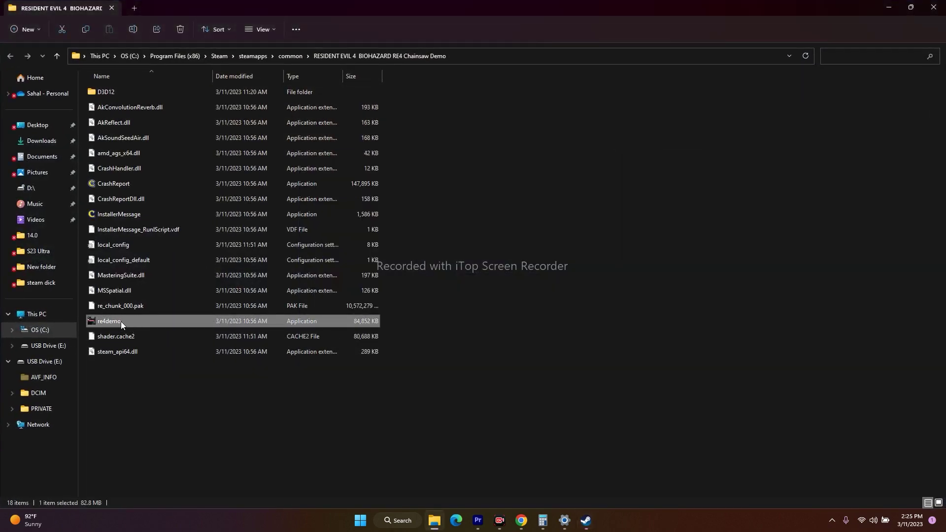
pyautogui.rightClick(120, 321)
pyautogui.click(155, 312)
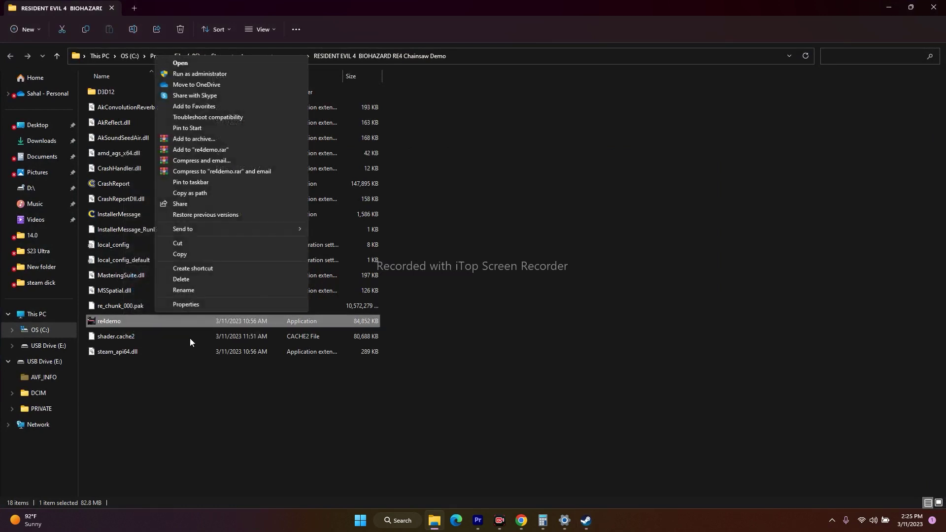
pyautogui.click(201, 306)
pyautogui.click(588, 148)
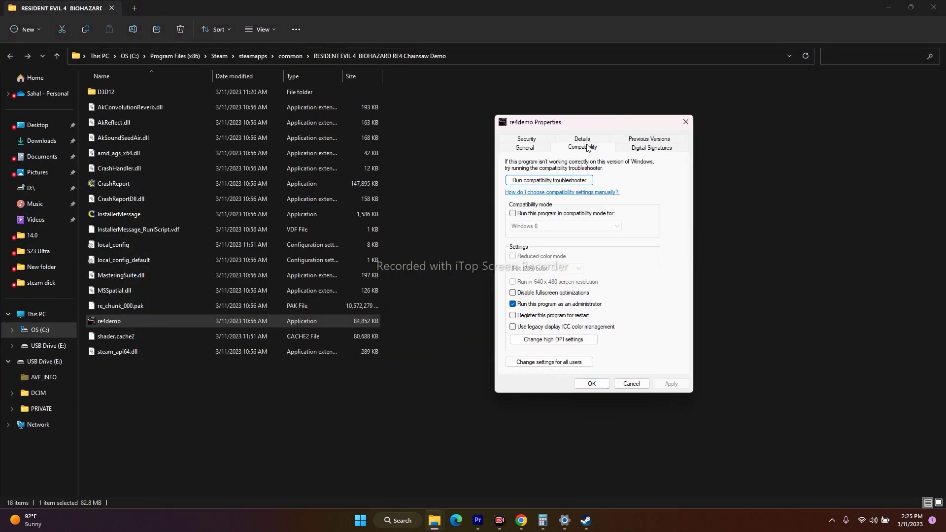
pyautogui.click(513, 306)
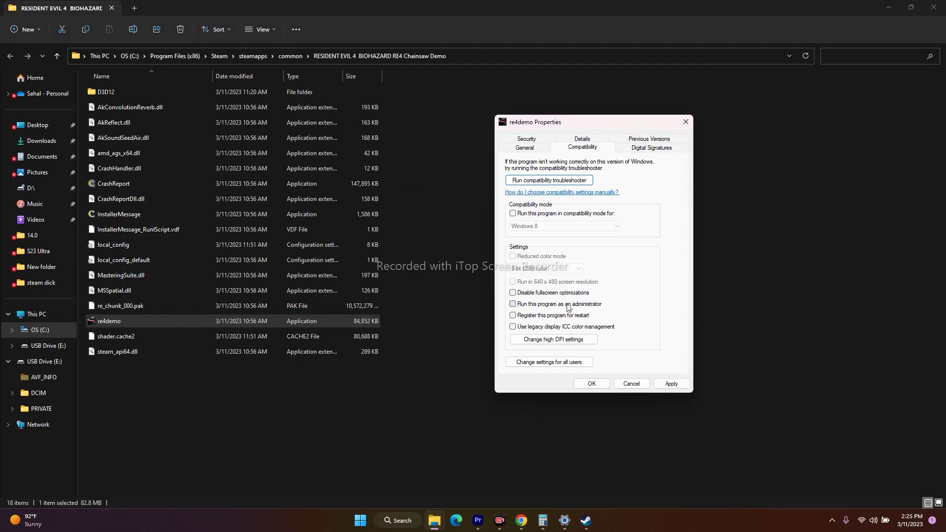
pyautogui.click(513, 305)
pyautogui.click(671, 383)
pyautogui.click(591, 383)
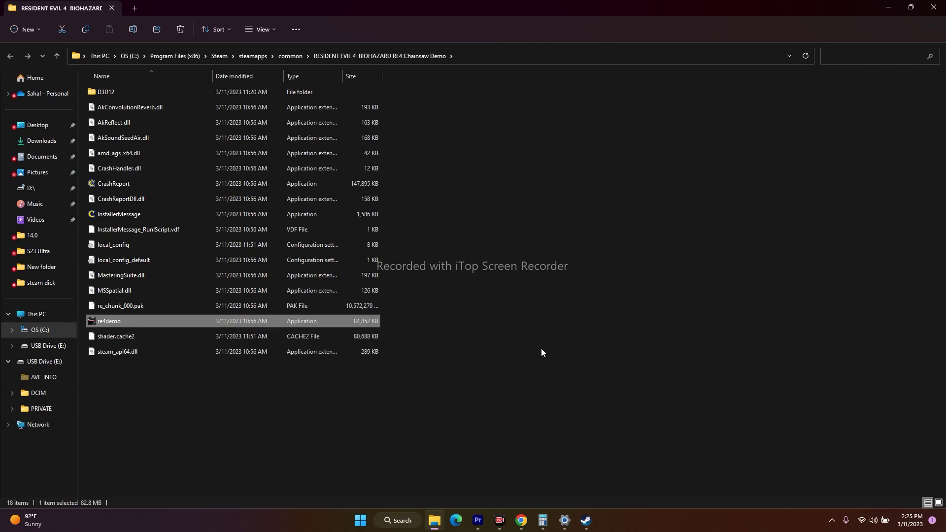
# Step: Set the re4demo application to run in compatibility mode for Windows 7, and apply the change to its properties
pyautogui.rightClick(163, 323)
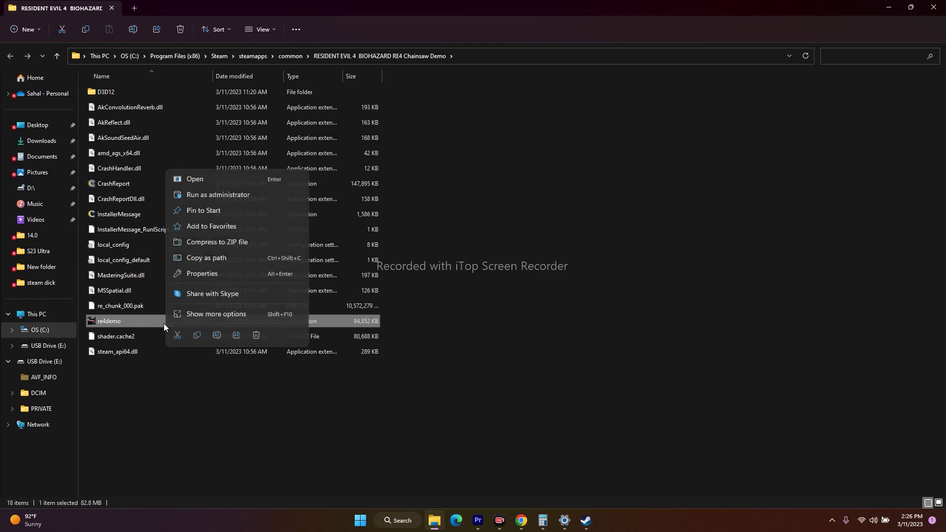
pyautogui.click(200, 315)
pyautogui.click(269, 309)
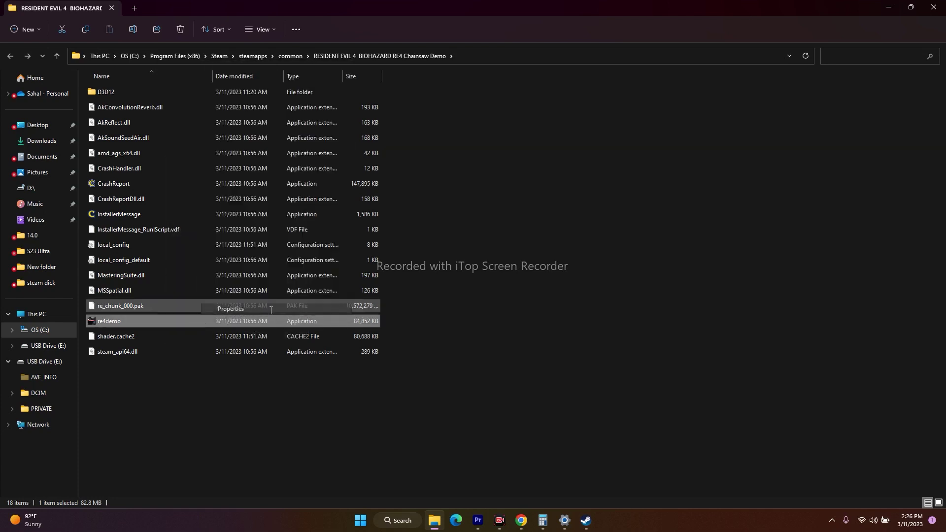
pyautogui.moveTo(345, 228); pyautogui.dragTo(601, 143)
pyautogui.click(557, 171)
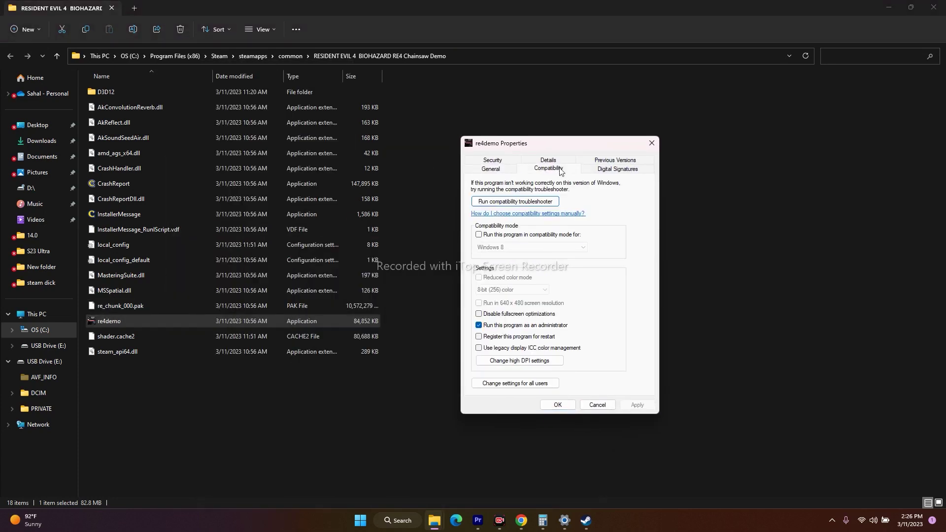
pyautogui.click(479, 235)
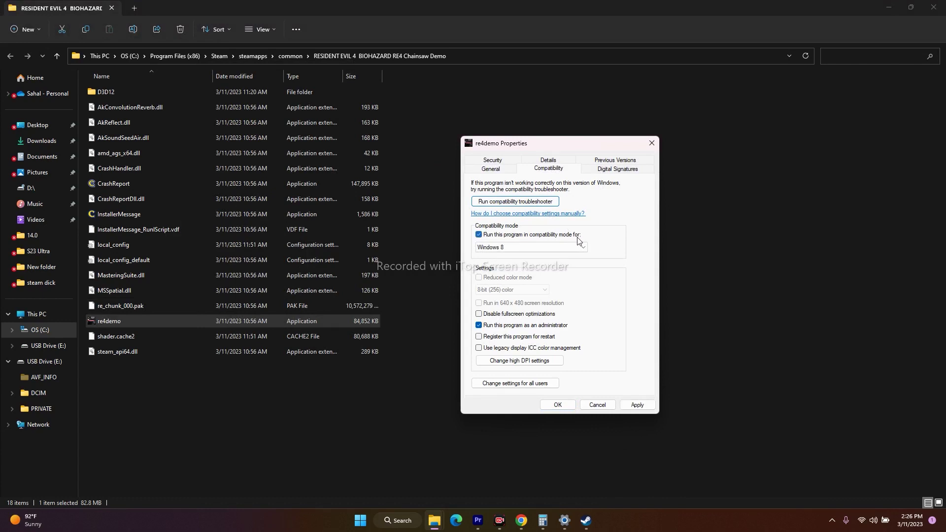
pyautogui.click(512, 249)
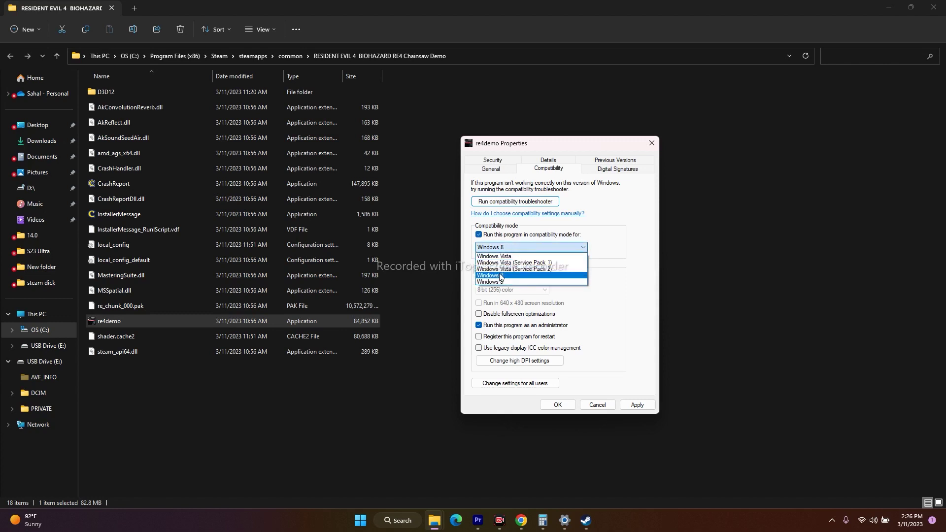
pyautogui.click(501, 276)
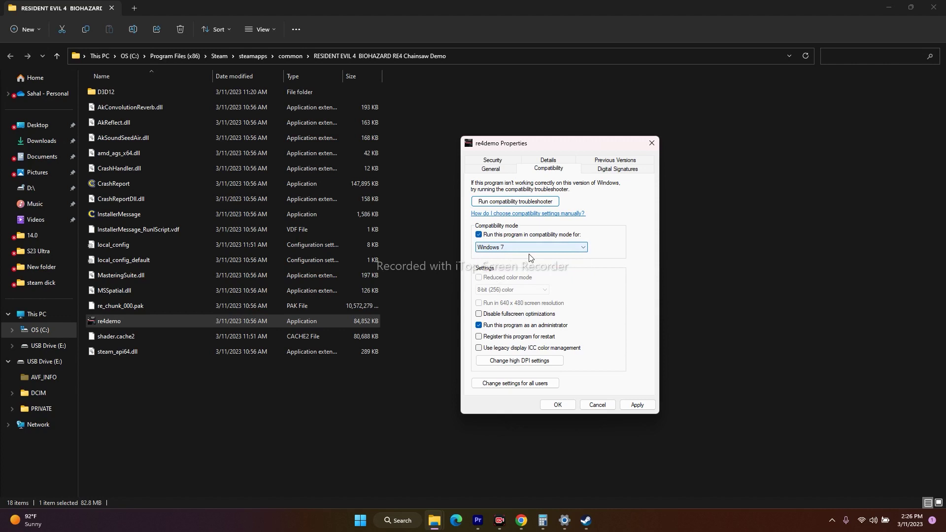
pyautogui.click(646, 404)
pyautogui.click(558, 404)
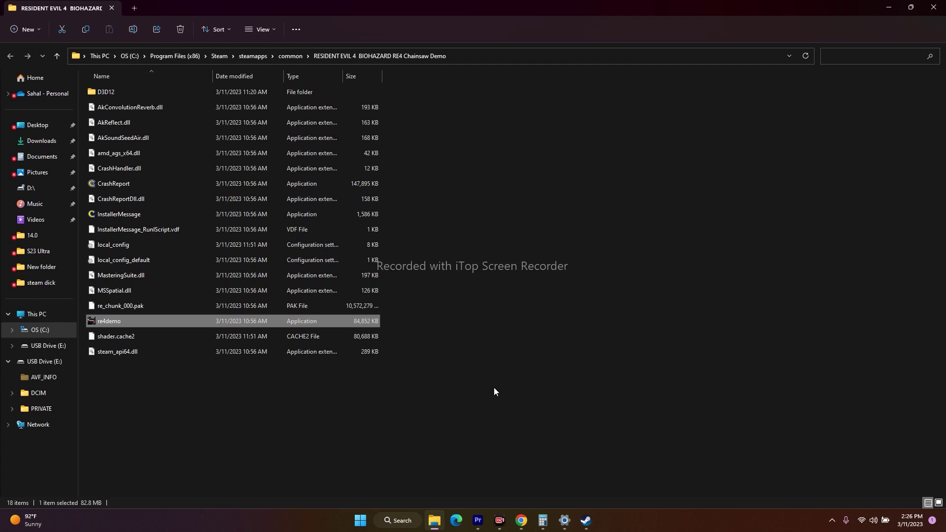
# Step: Turn off "Run this program in compatibility mode for" in the re4demo application's compatibility properties, and confirm the change
pyautogui.rightClick(160, 324)
pyautogui.click(220, 315)
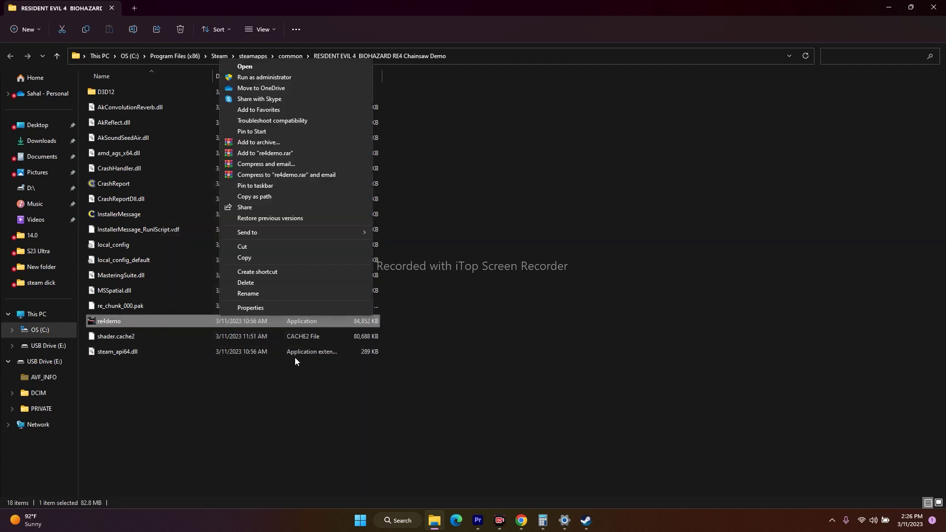
pyautogui.click(280, 308)
pyautogui.moveTo(366, 236); pyautogui.dragTo(645, 146)
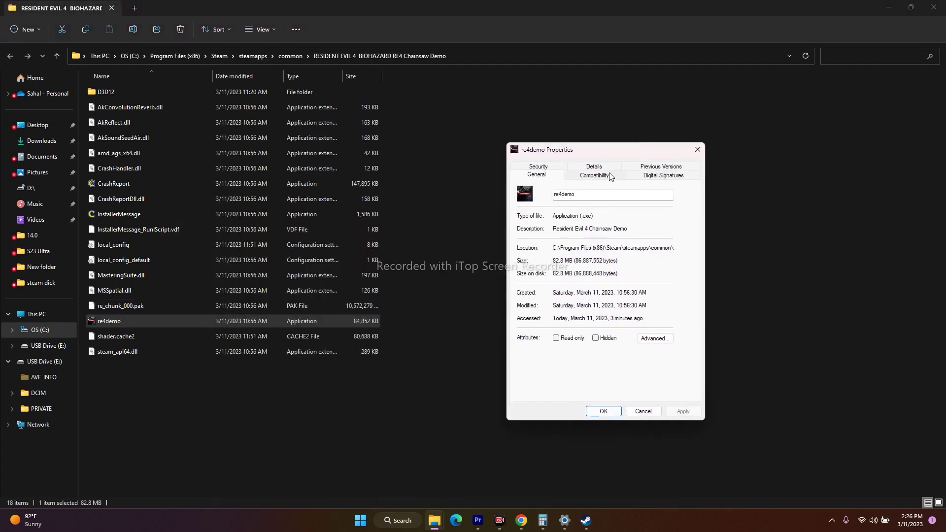
pyautogui.click(596, 176)
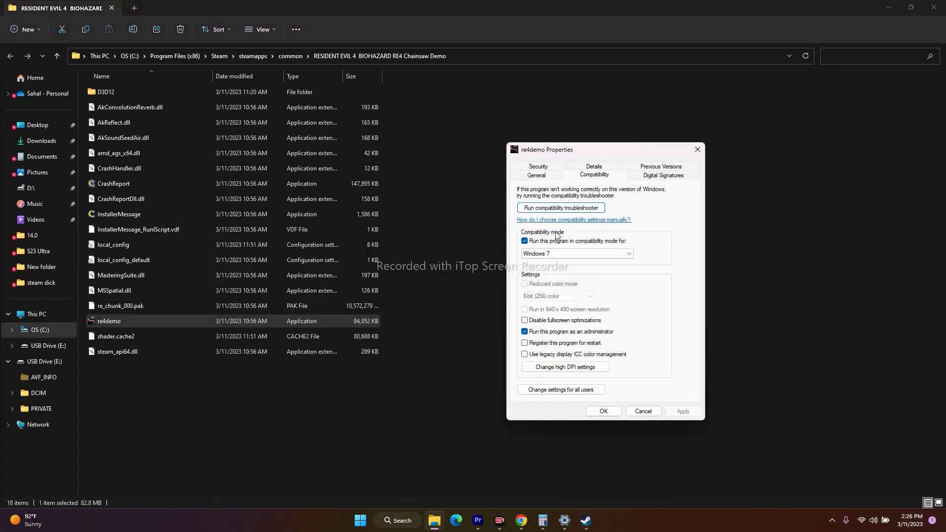
pyautogui.click(525, 241)
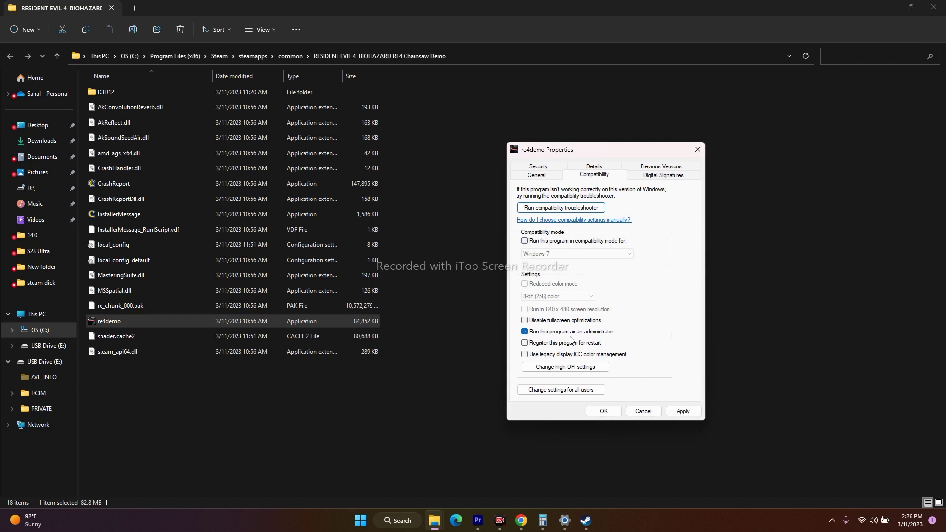
pyautogui.click(616, 413)
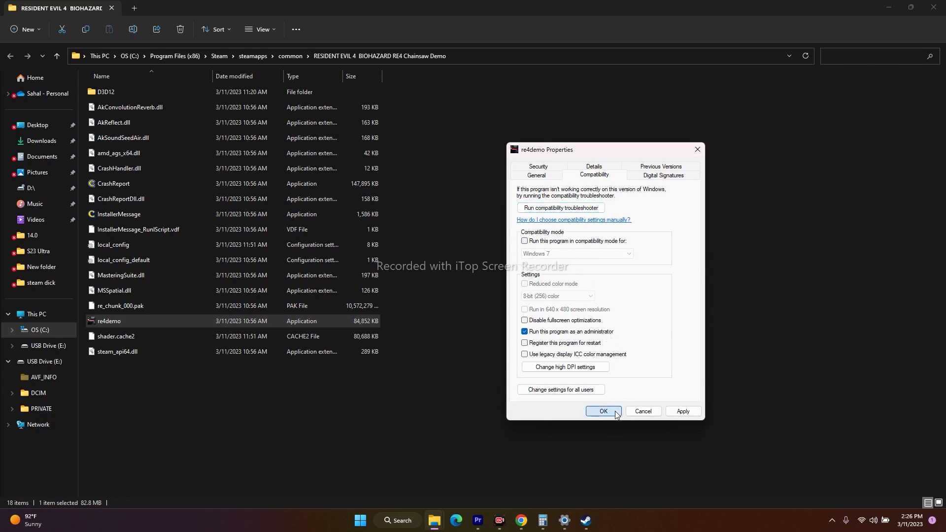
pyautogui.click(543, 332)
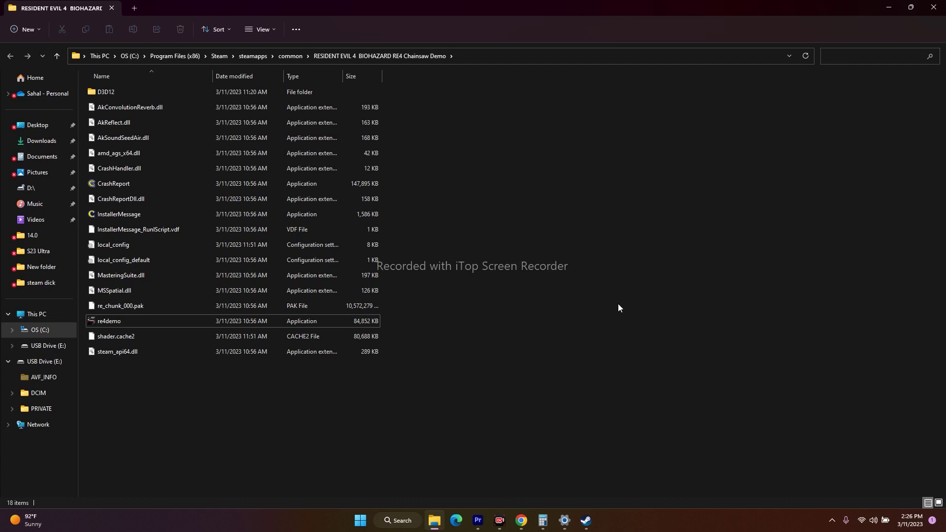
# Step: Close the game's install folder and its local files settings, and minimize Steam to show the desktop
pyautogui.click(933, 7)
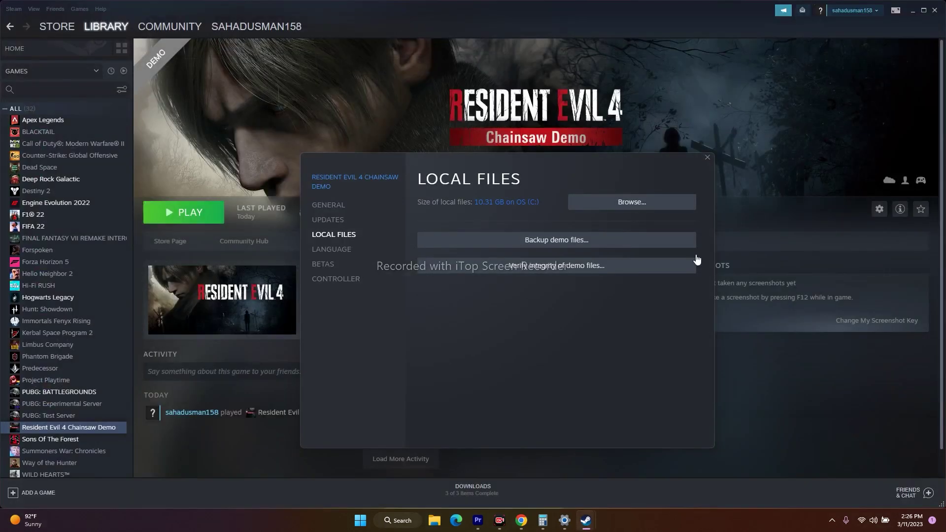
pyautogui.click(707, 157)
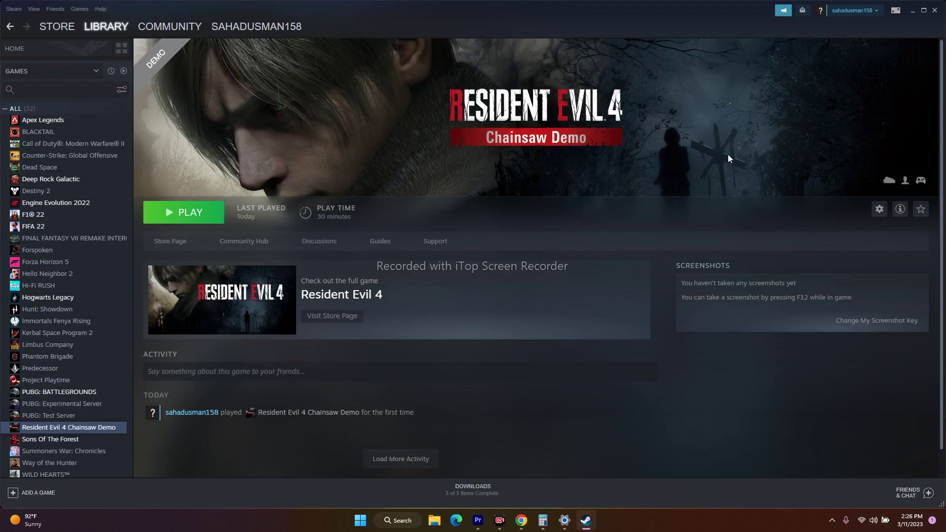
pyautogui.click(915, 12)
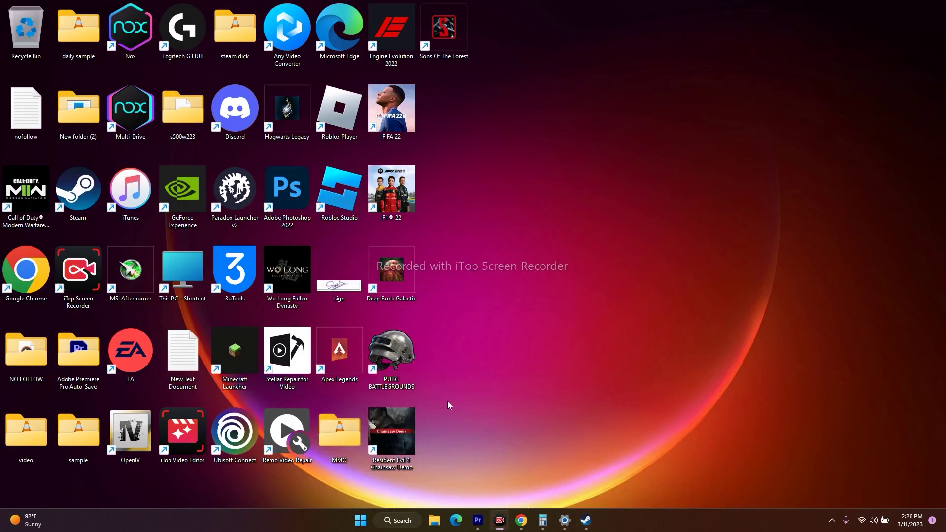
# Step: View the folders inside Documents in File Explorer, and close the window
pyautogui.click(433, 520)
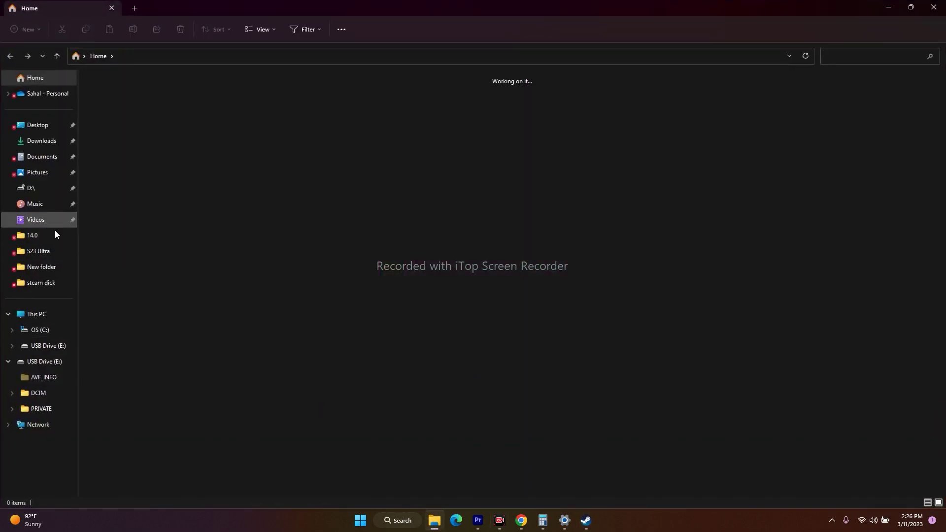
pyautogui.click(48, 154)
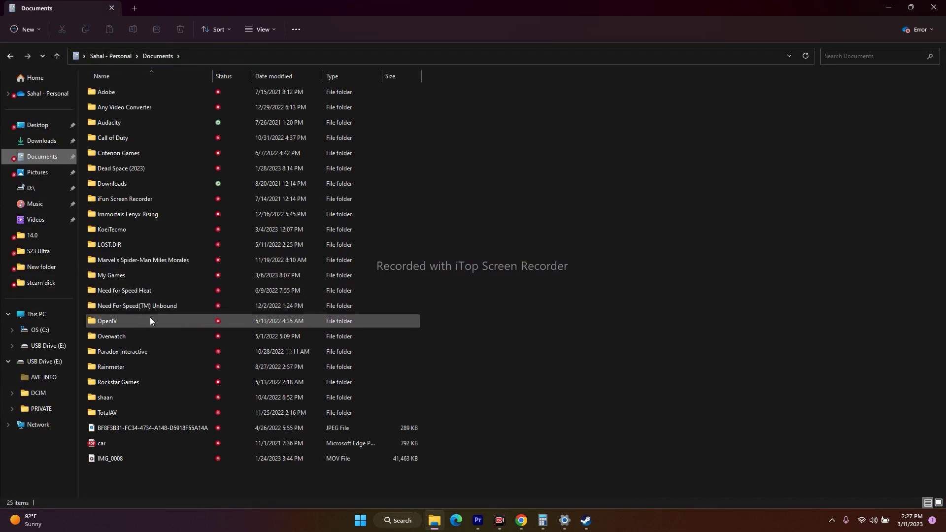
pyautogui.moveTo(151, 326)
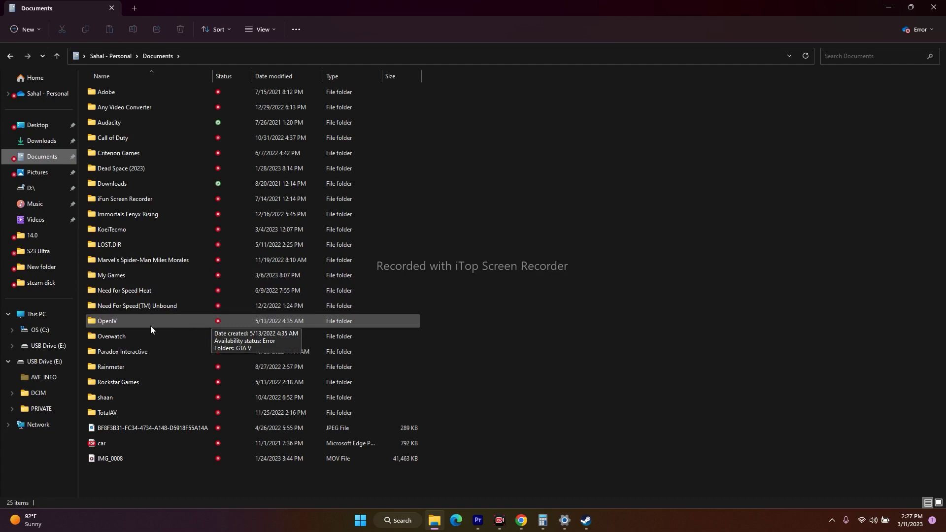
pyautogui.moveTo(180, 291)
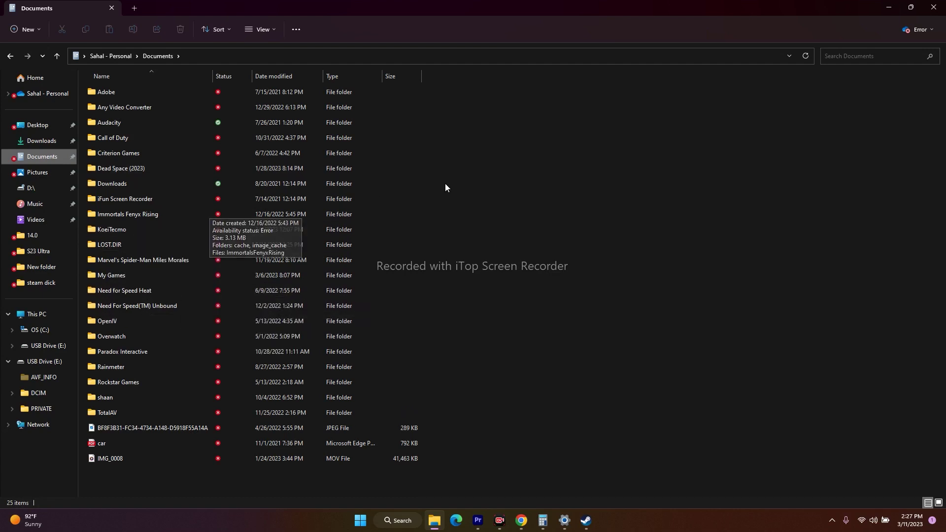
pyautogui.click(933, 7)
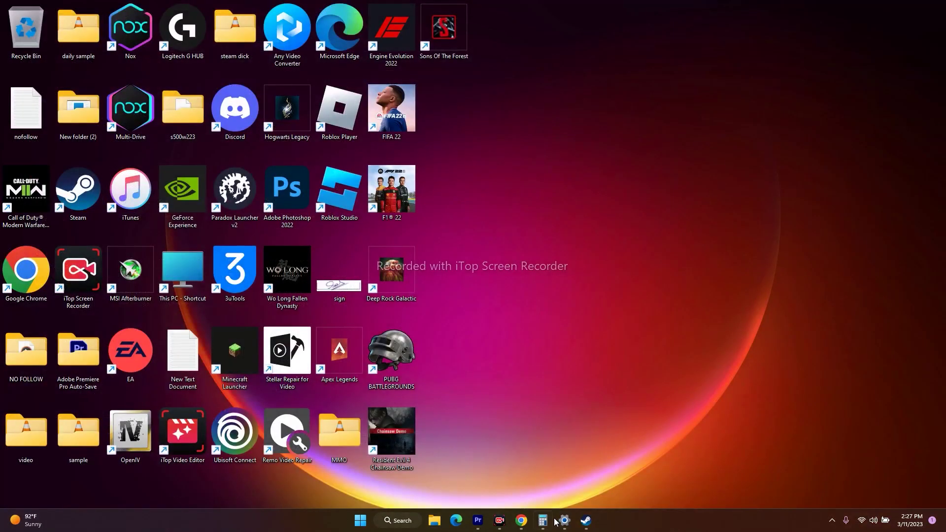
pyautogui.click(586, 520)
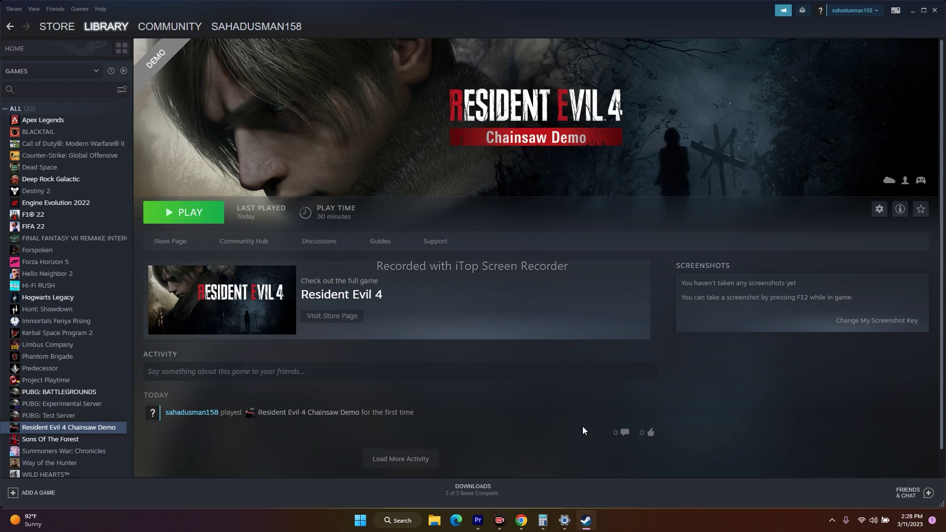
pyautogui.click(912, 10)
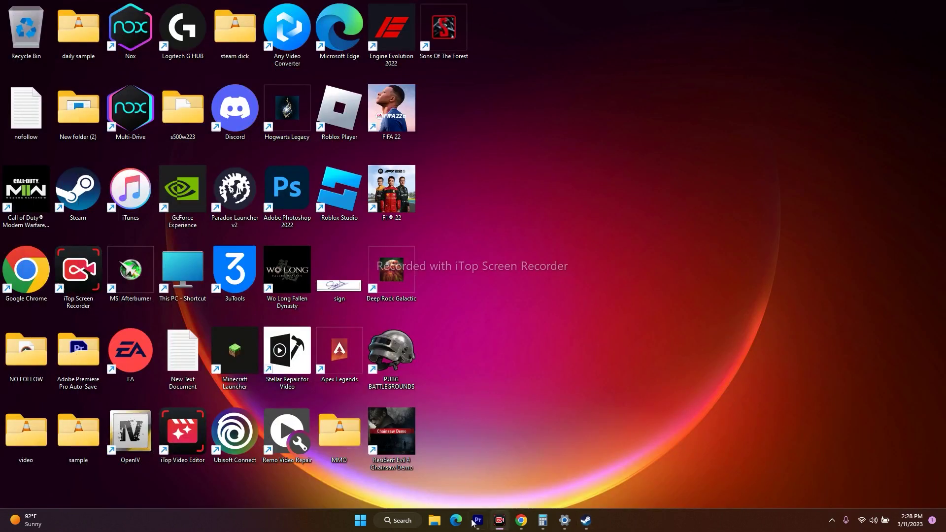
# Step: Open Windows Defender Firewall's allowed apps list from Control Panel and look for the Resident Evil 4 Chainsaw Demo entry
pyautogui.click(396, 521)
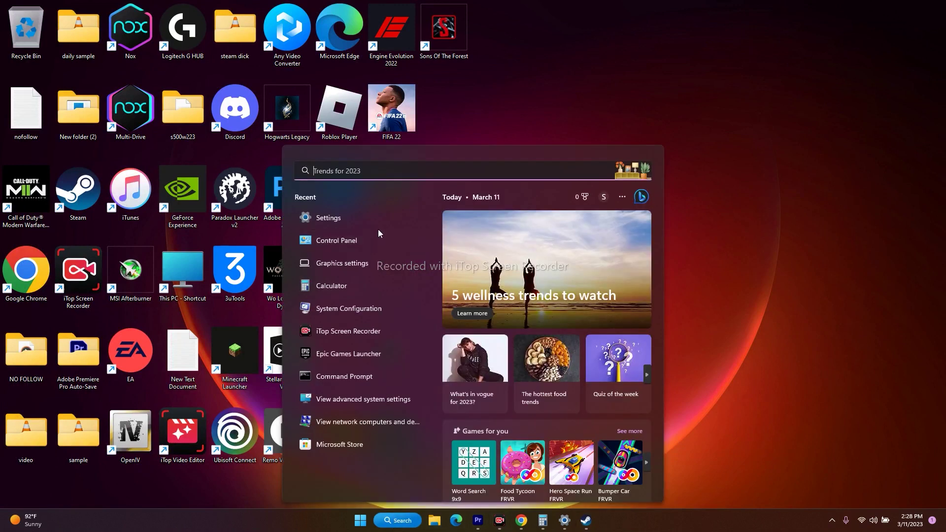
pyautogui.click(344, 241)
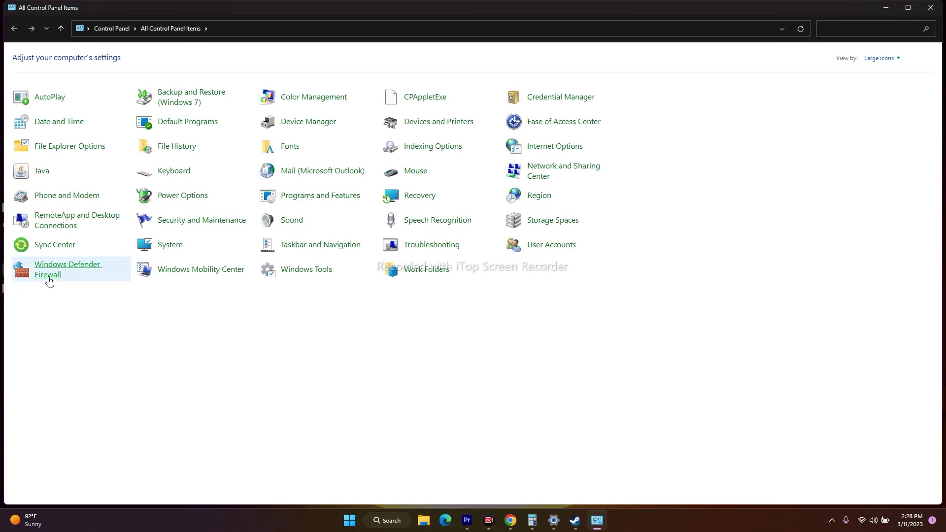
pyautogui.click(48, 274)
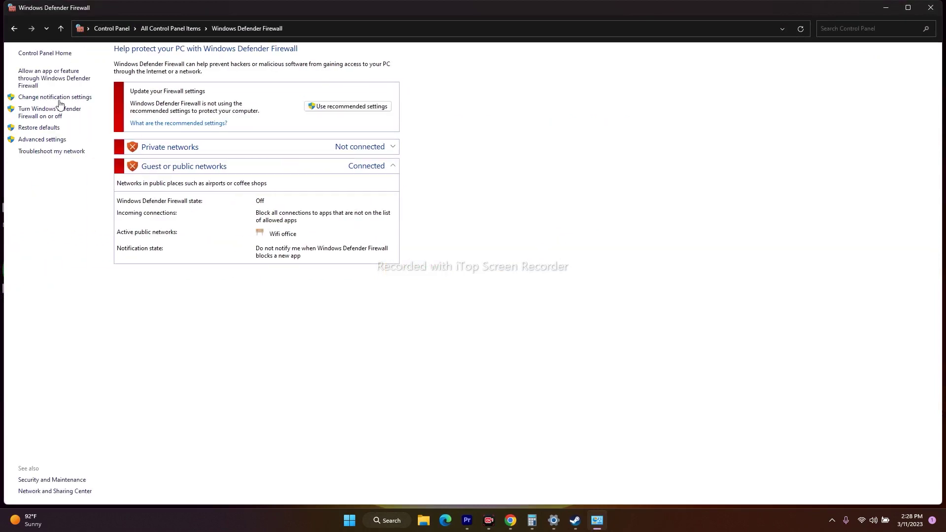
pyautogui.click(46, 77)
pyautogui.scroll(-10, 438, 176)
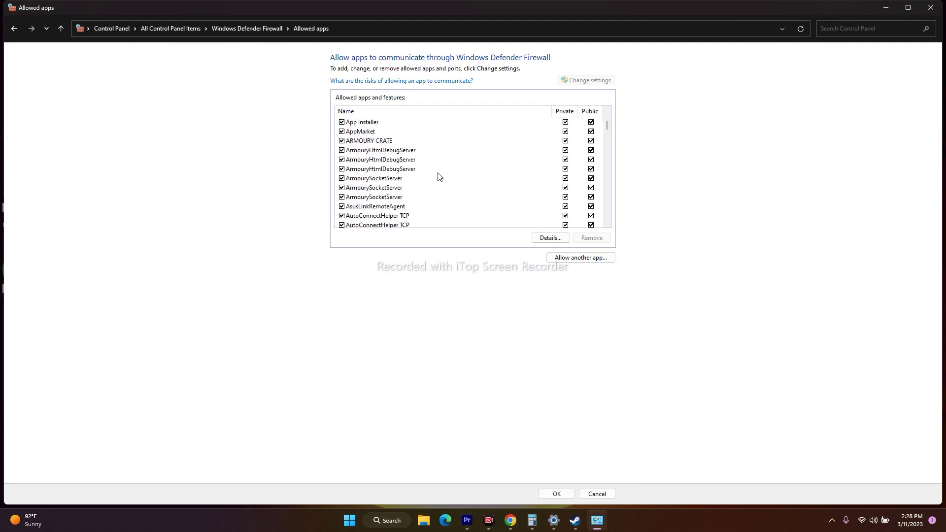
pyautogui.scroll(-15, 439, 176)
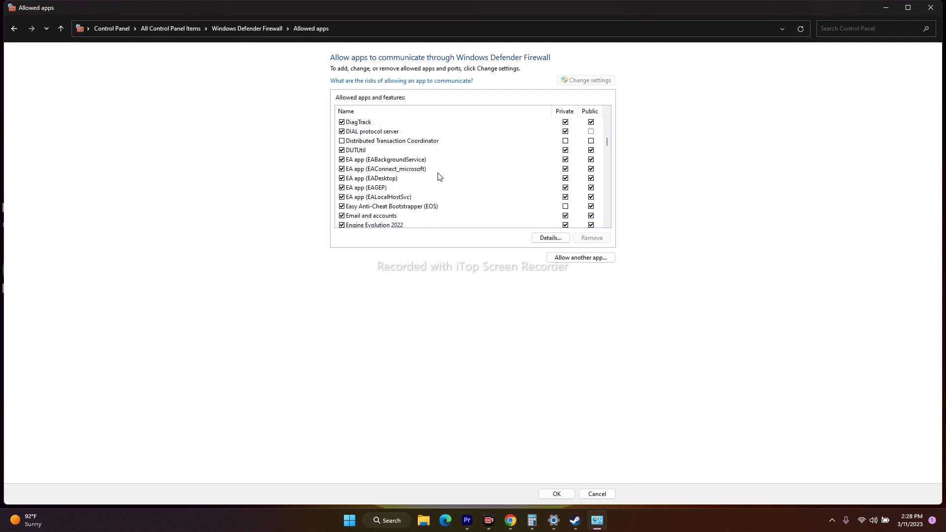
pyautogui.scroll(-15, 439, 176)
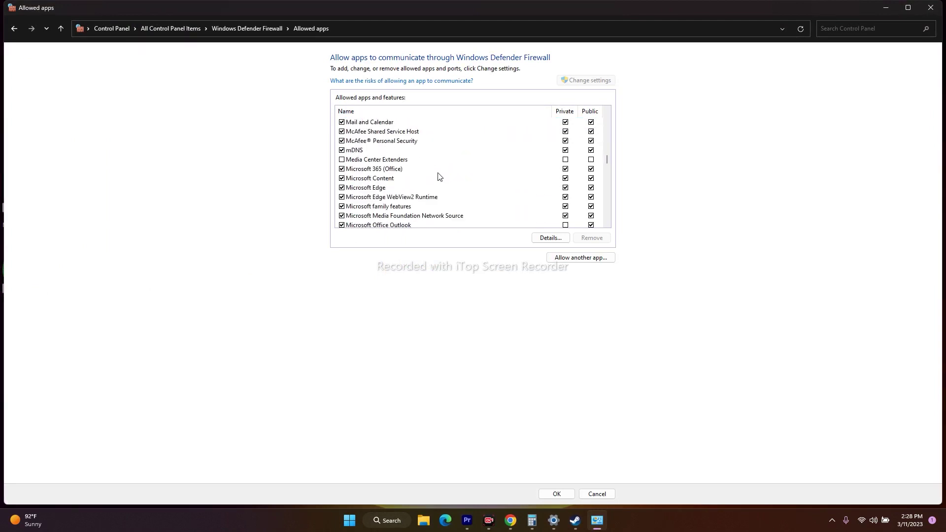
pyautogui.scroll(-15, 439, 177)
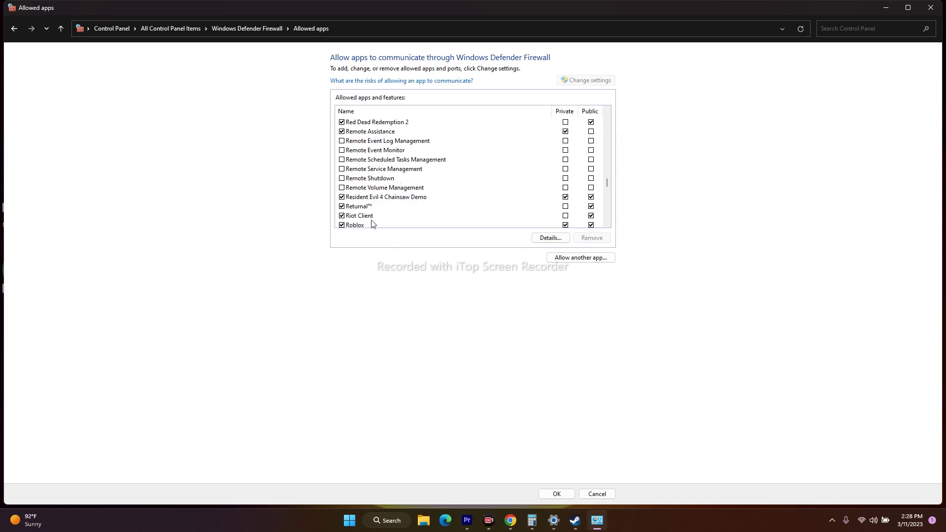
# Step: Start allowing another app through the firewall, and browse to the Program Files (x86) folder on the C: drive
pyautogui.click(582, 258)
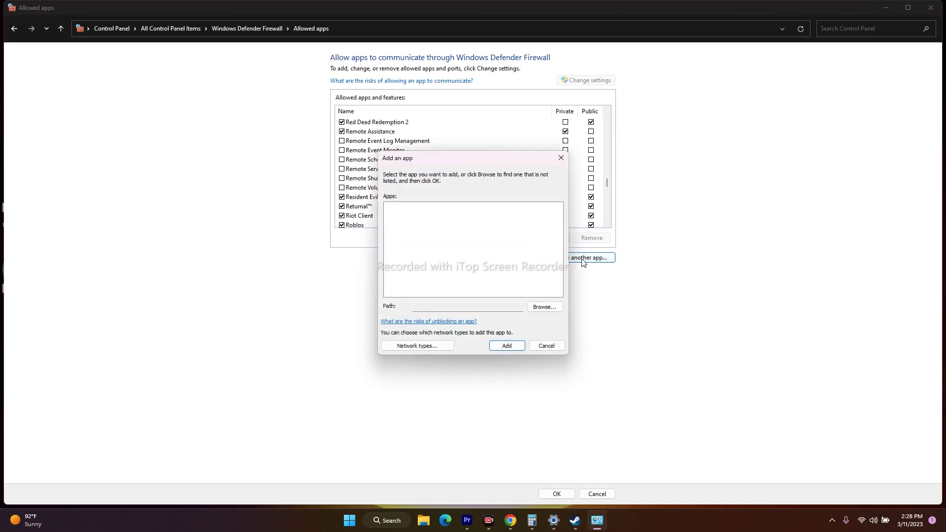
pyautogui.click(544, 307)
pyautogui.click(149, 195)
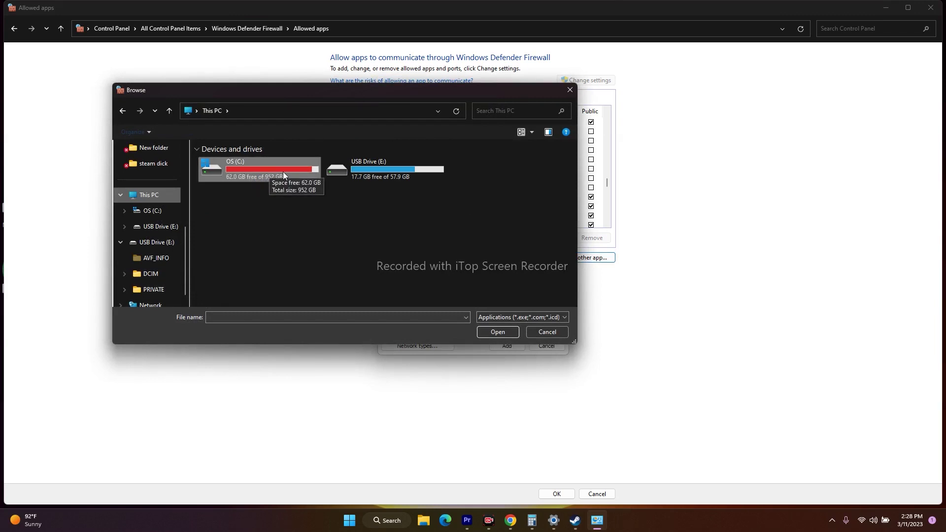
pyautogui.doubleClick(254, 170)
pyautogui.scroll(-2, 248, 234)
pyautogui.scroll(-15, 254, 213)
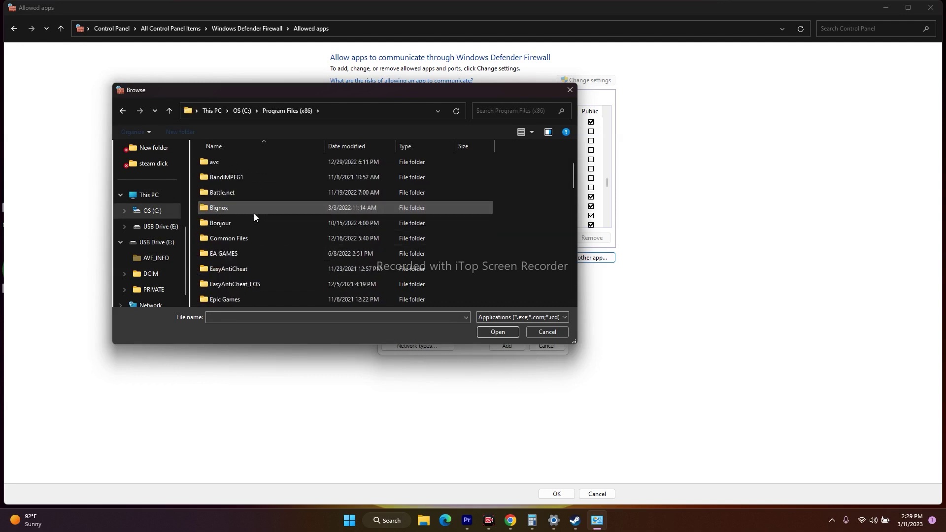
# Step: Browse to the Resident Evil 4 Chainsaw Demo's install folder inside Steam's steamapps\common folder
pyautogui.scroll(-2, 253, 214)
pyautogui.doubleClick(246, 212)
pyautogui.scroll(-3, 254, 205)
pyautogui.scroll(-1, 253, 207)
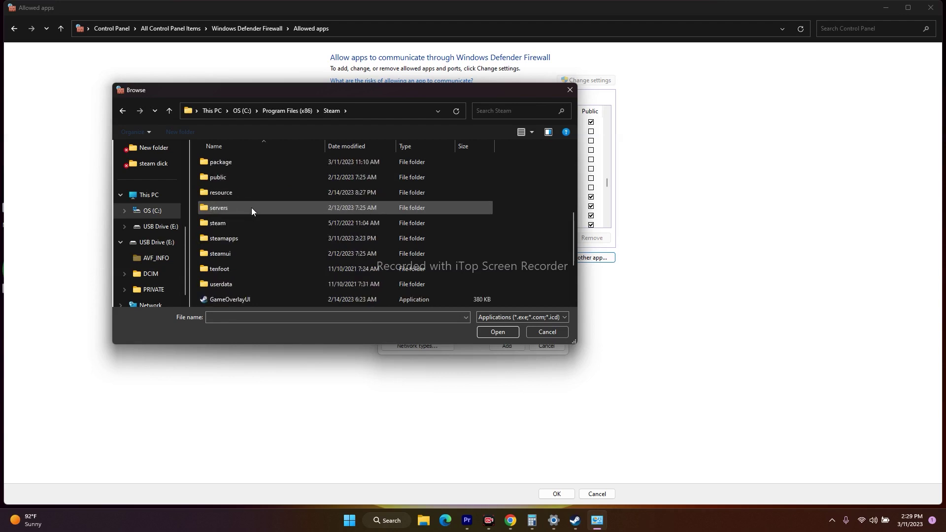
pyautogui.doubleClick(241, 241)
pyautogui.doubleClick(238, 163)
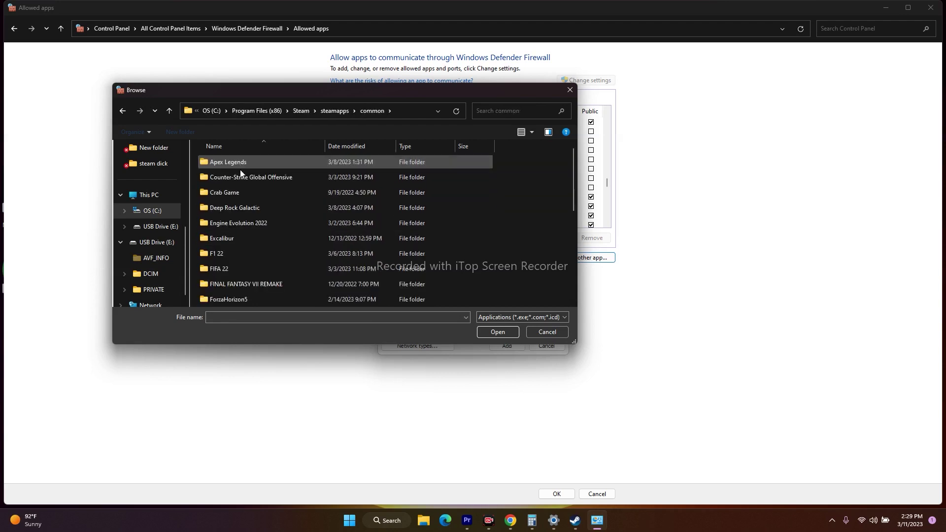
pyautogui.scroll(-5, 249, 240)
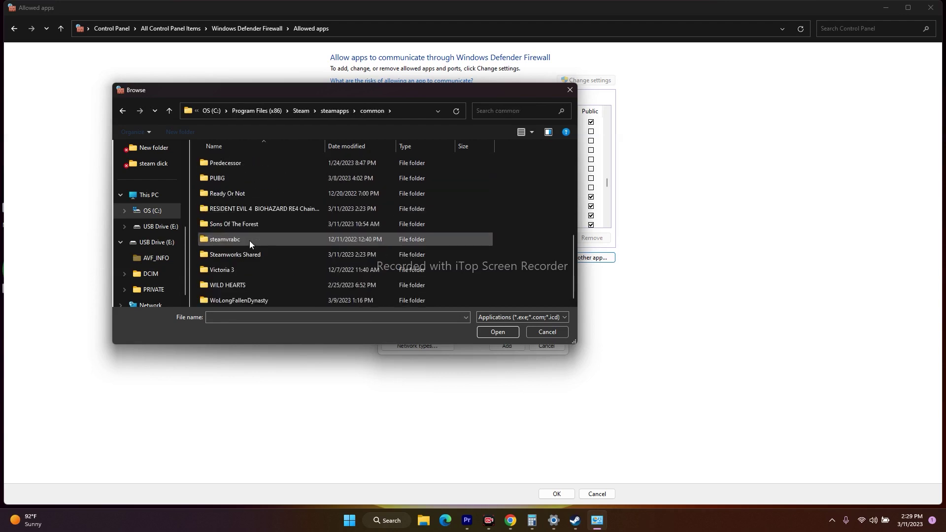
pyautogui.click(251, 209)
pyautogui.doubleClick(251, 209)
# Step: Try to add the Resident Evil 4 Chainsaw Demo executable to the firewall's allowed apps, and close the Allowed apps window
pyautogui.click(230, 208)
pyautogui.click(494, 333)
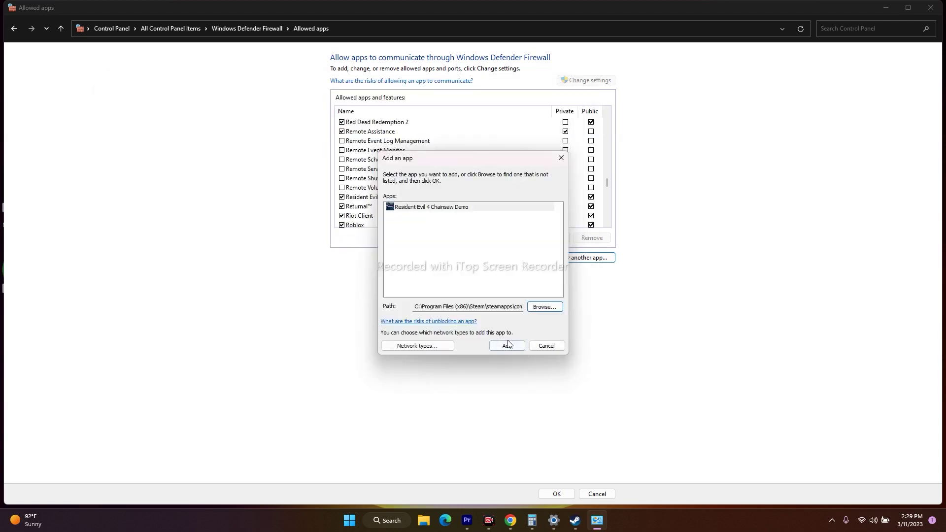
pyautogui.click(504, 346)
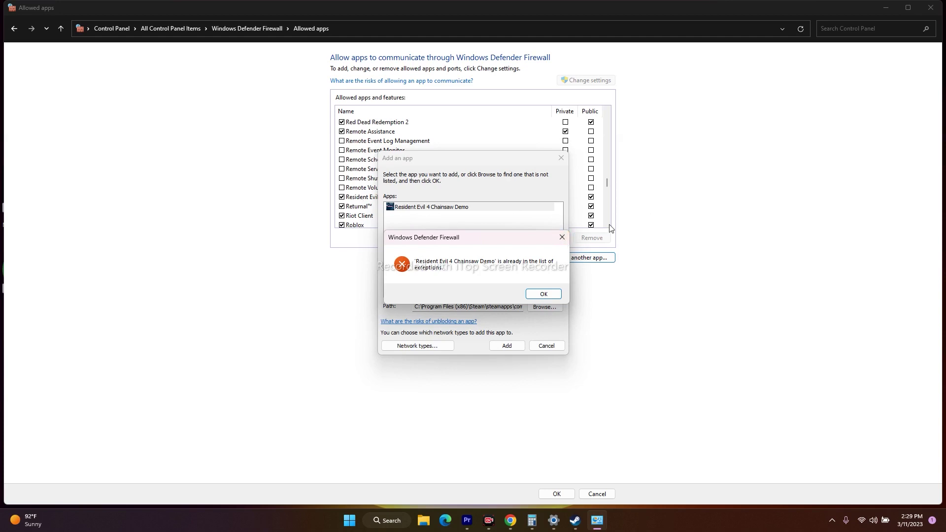
pyautogui.click(561, 237)
pyautogui.click(560, 159)
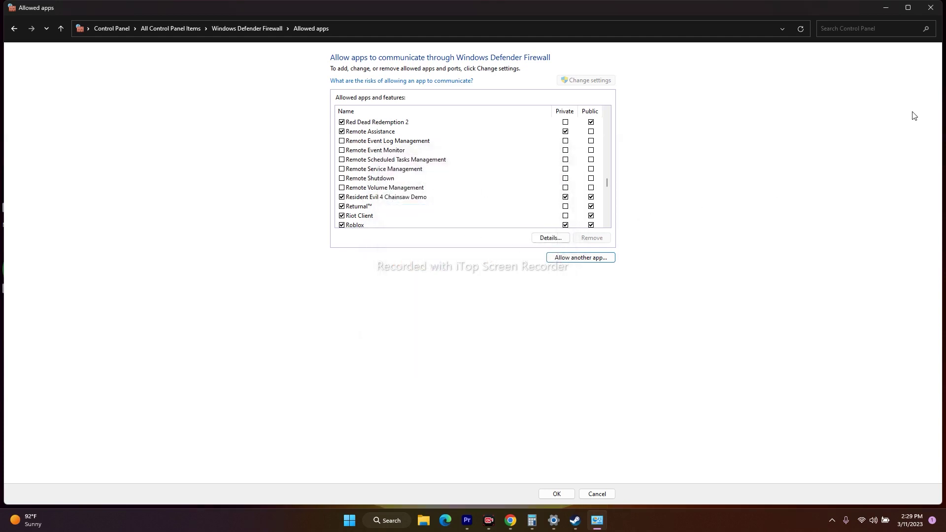
pyautogui.click(930, 7)
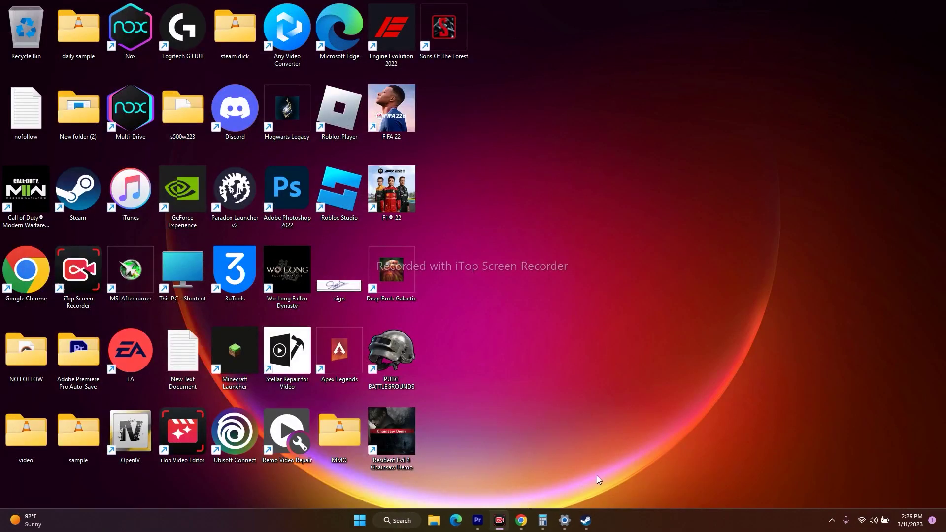
pyautogui.click(585, 524)
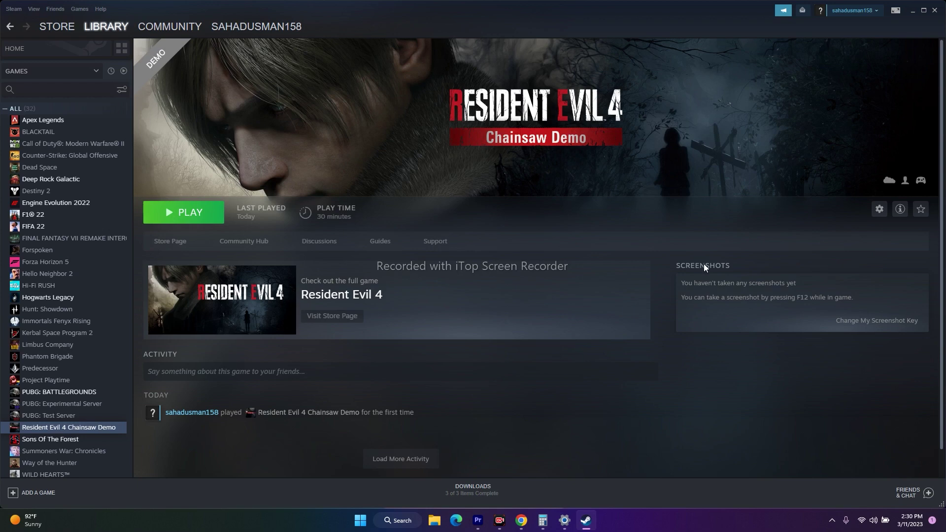
pyautogui.click(585, 520)
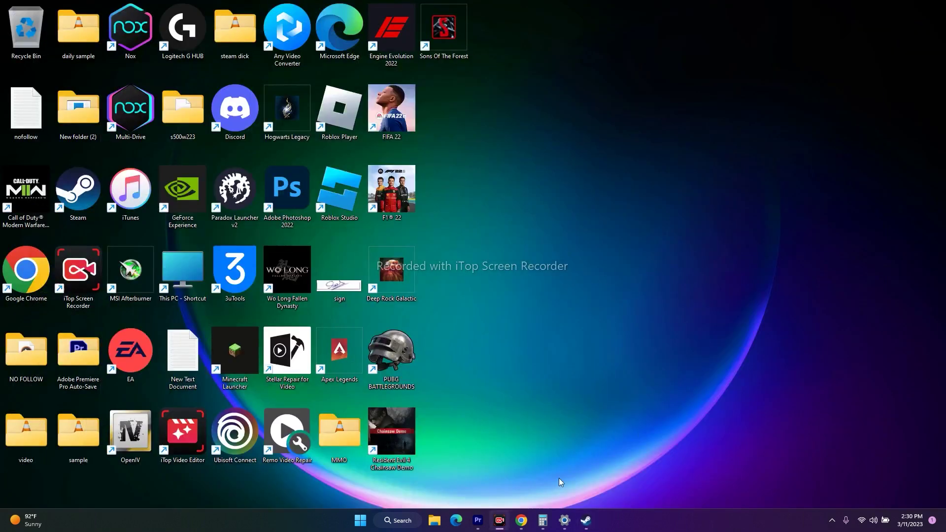
# Step: Switch to Chrome, view the NVIDIA GeForce Drivers and AMD Drivers and Support pages, and dismiss the AMD survey
pyautogui.click(521, 520)
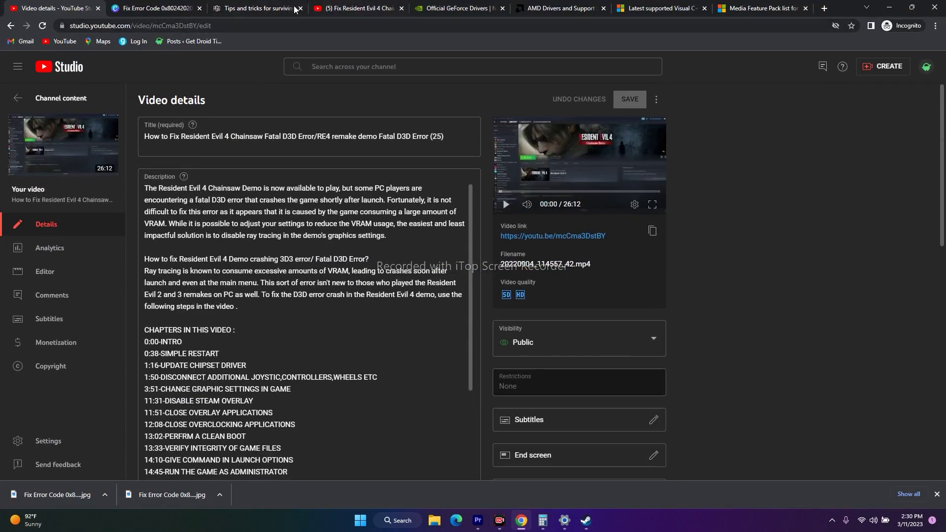
pyautogui.click(467, 6)
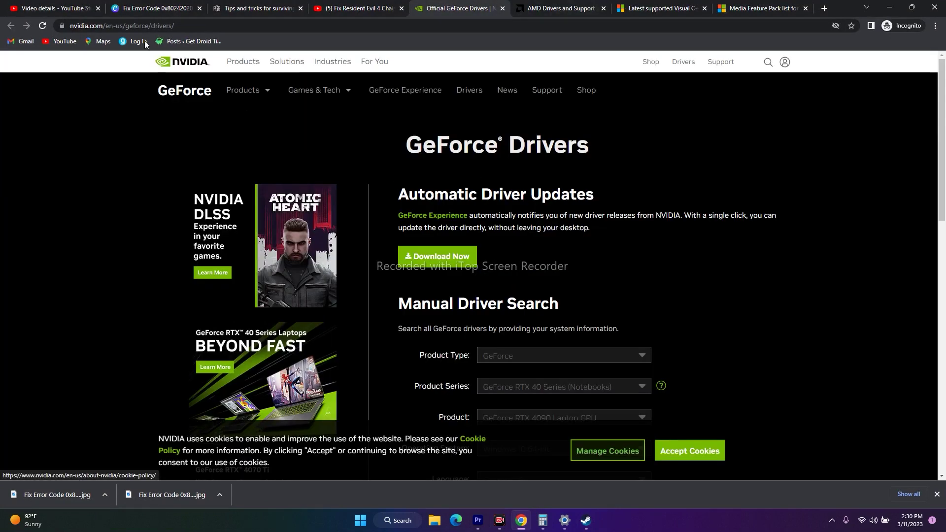
pyautogui.click(560, 7)
pyautogui.click(905, 237)
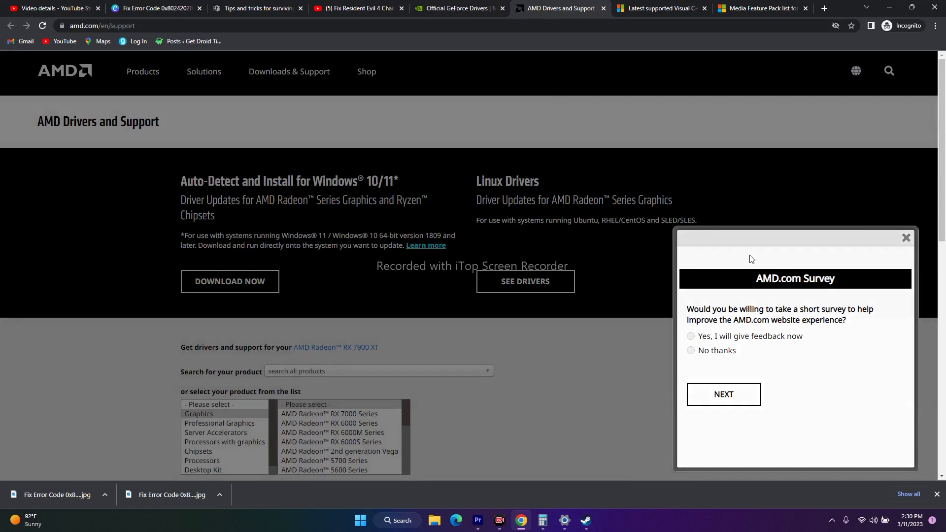
# Step: Search NVIDIA's driver downloads for the GeForce RTX 2070 in the GeForce RTX 20 Series (Notebooks) on Windows 11
pyautogui.click(443, 7)
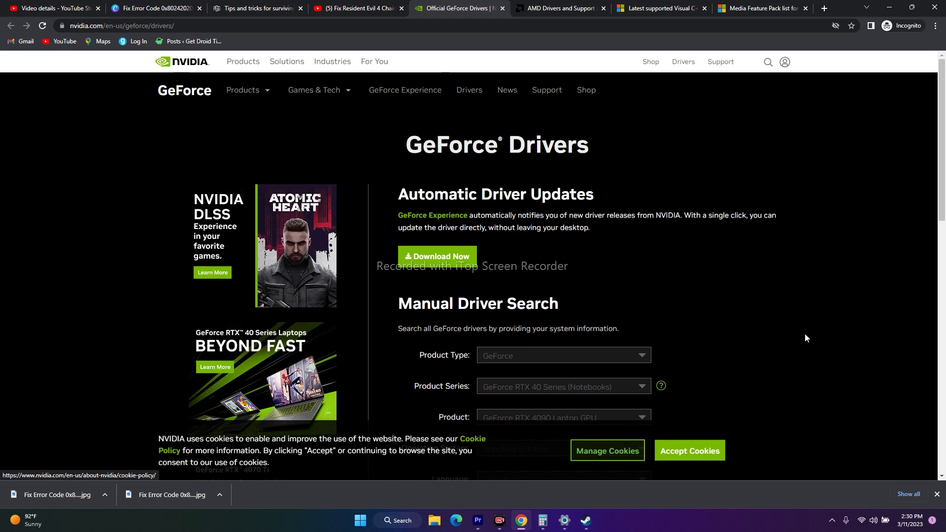
pyautogui.click(684, 63)
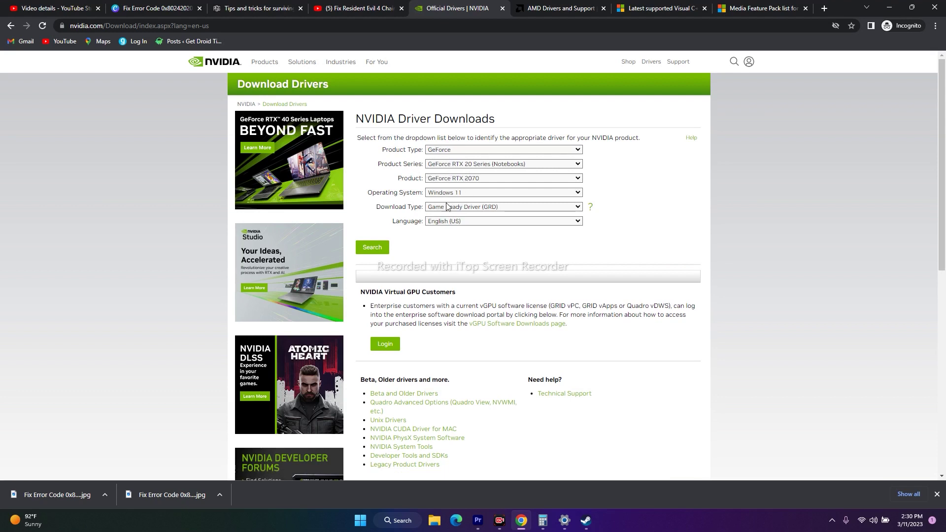
pyautogui.click(448, 166)
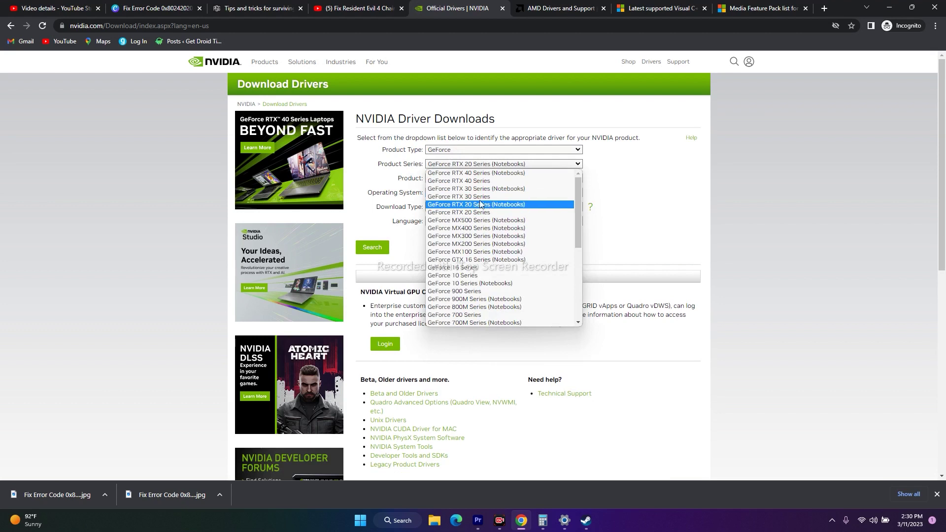
pyautogui.click(476, 204)
pyautogui.click(470, 180)
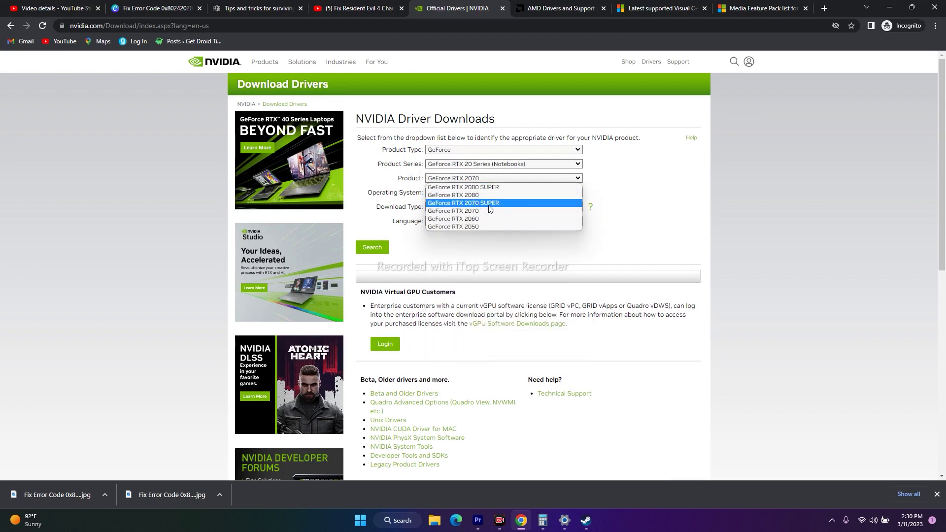
pyautogui.click(483, 209)
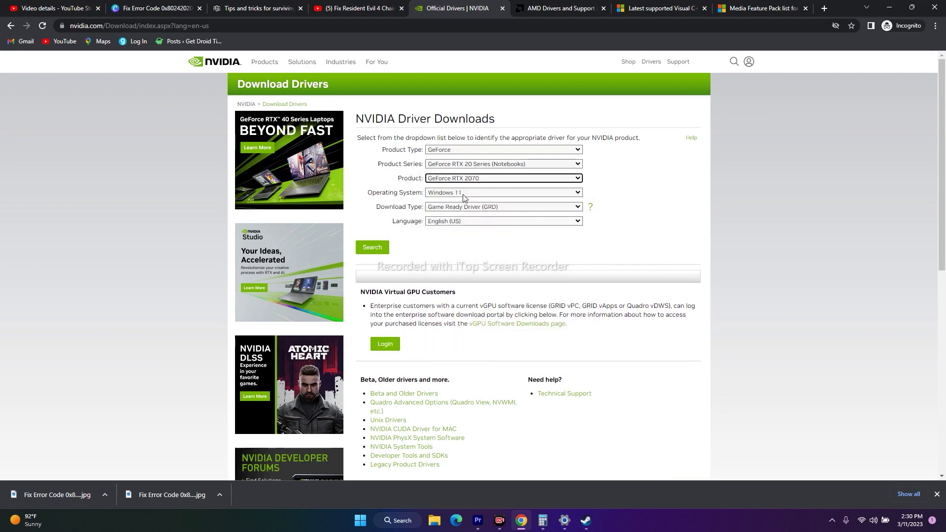
pyautogui.click(465, 193)
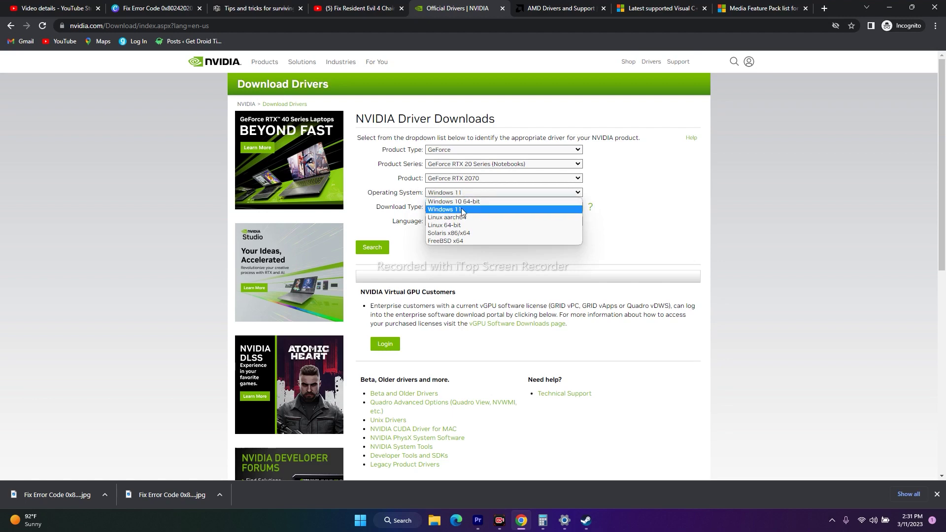
pyautogui.click(464, 209)
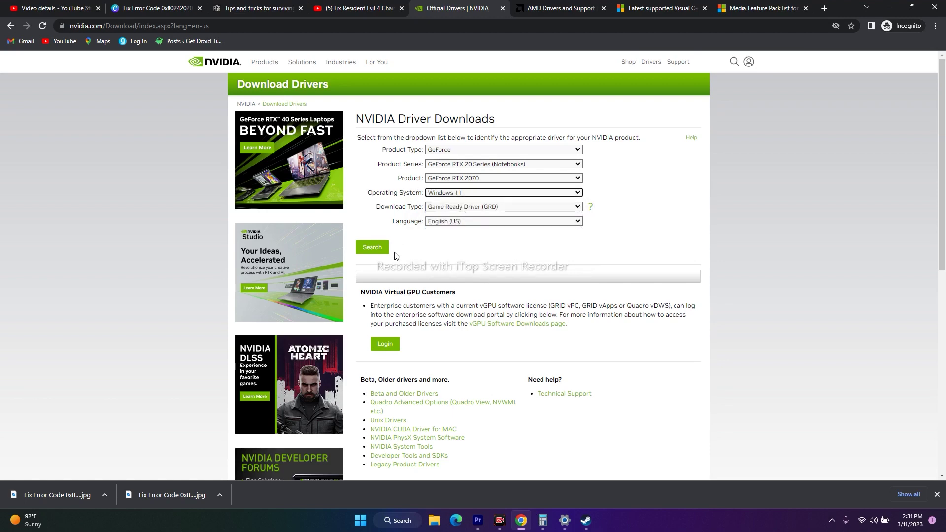
pyautogui.click(381, 247)
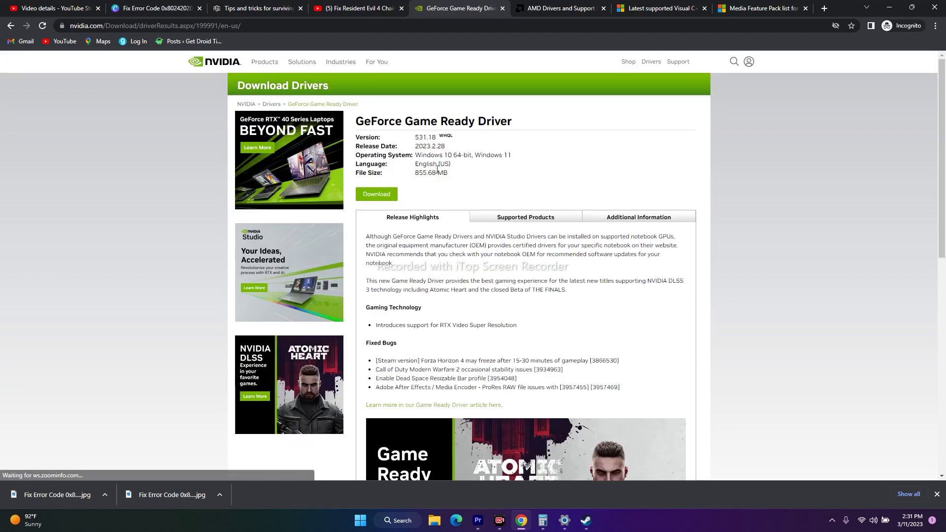
# Step: Examine the version and release date of the GeForce Game Ready Driver on its download page
pyautogui.doubleClick(416, 137)
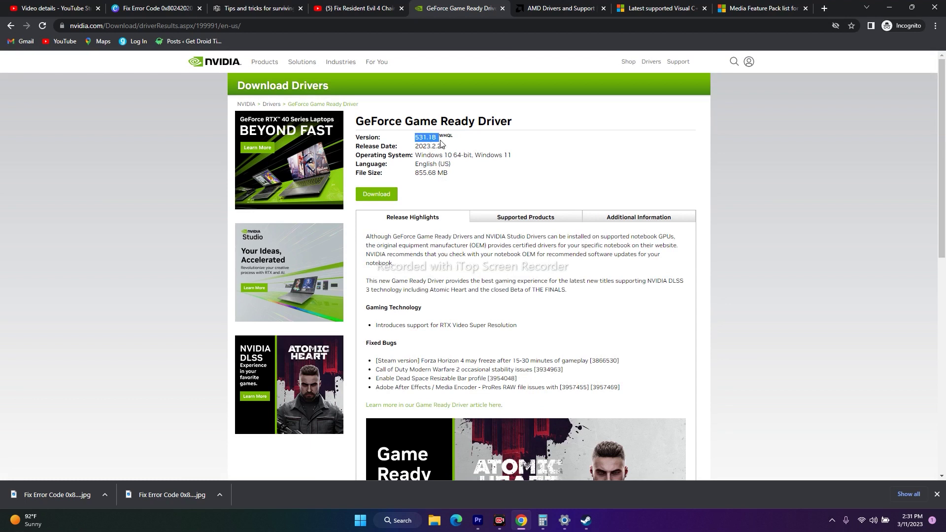
pyautogui.click(451, 147)
pyautogui.doubleClick(451, 147)
pyautogui.click(451, 147)
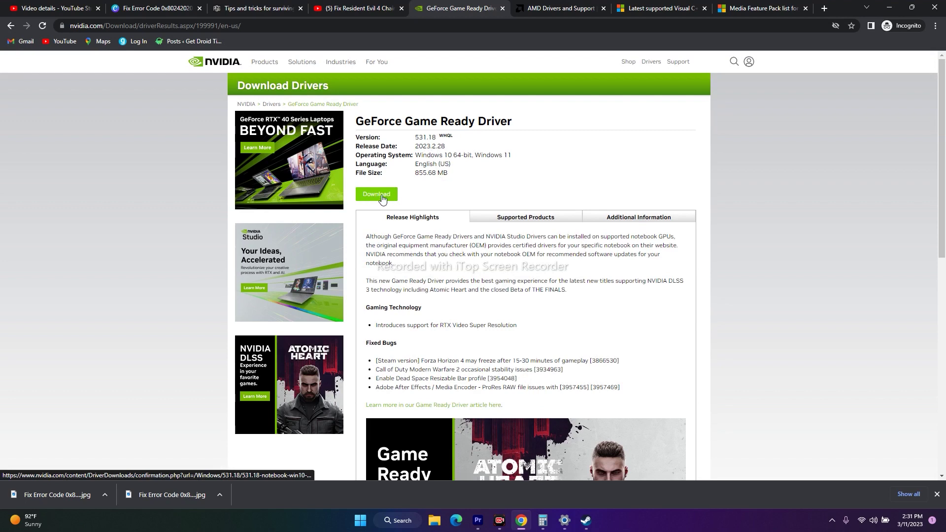
# Step: Look up AMD graphics drivers for the Radeon RX 6700 XT in the RX 6000 and RX 6700 Series
pyautogui.click(532, 8)
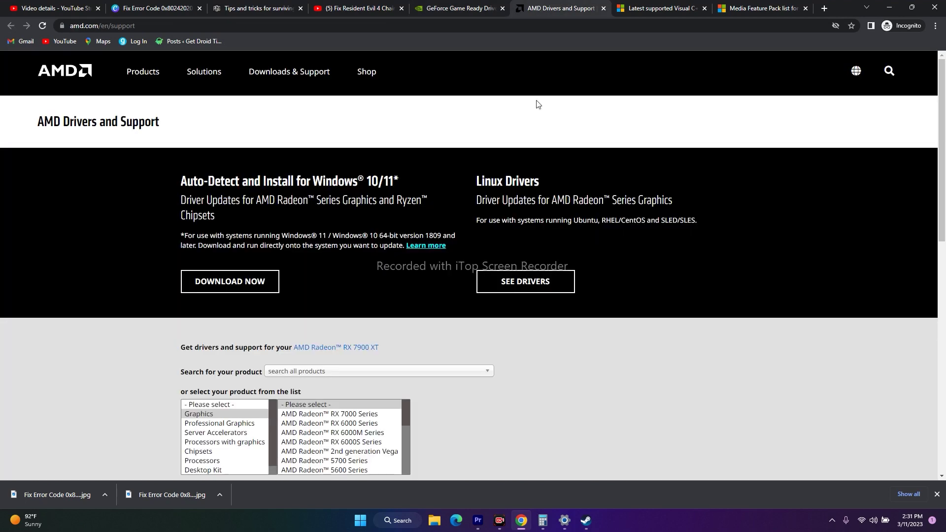
pyautogui.scroll(-3, 219, 256)
pyautogui.click(245, 415)
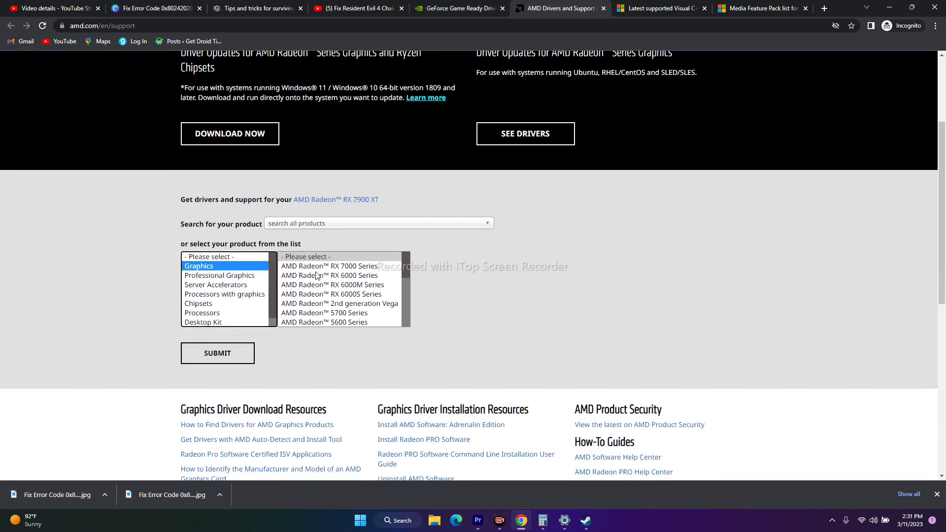
pyautogui.click(318, 423)
pyautogui.click(479, 288)
pyautogui.click(551, 276)
pyautogui.click(226, 354)
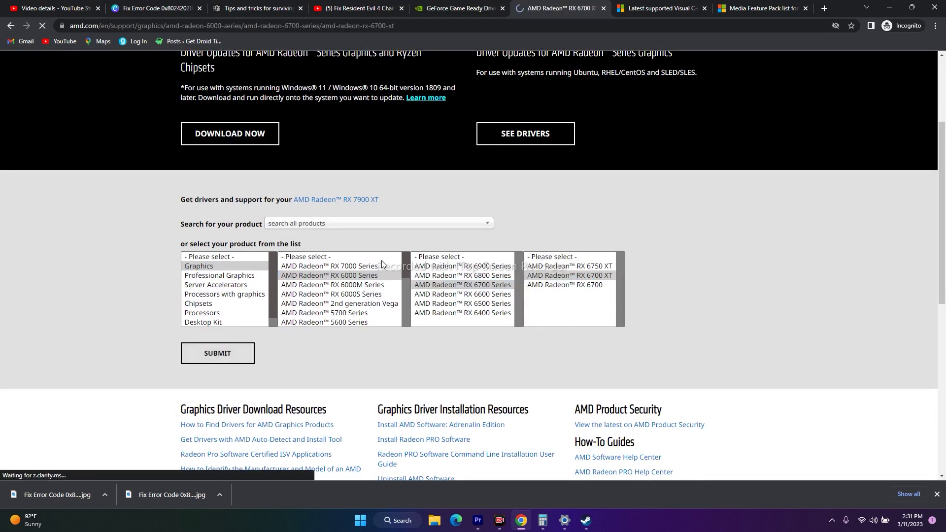
# Step: Examine the Windows 11 and Windows 10 64-bit driver listings, collapse them again, and minimize Chrome
pyautogui.scroll(-3, 461, 245)
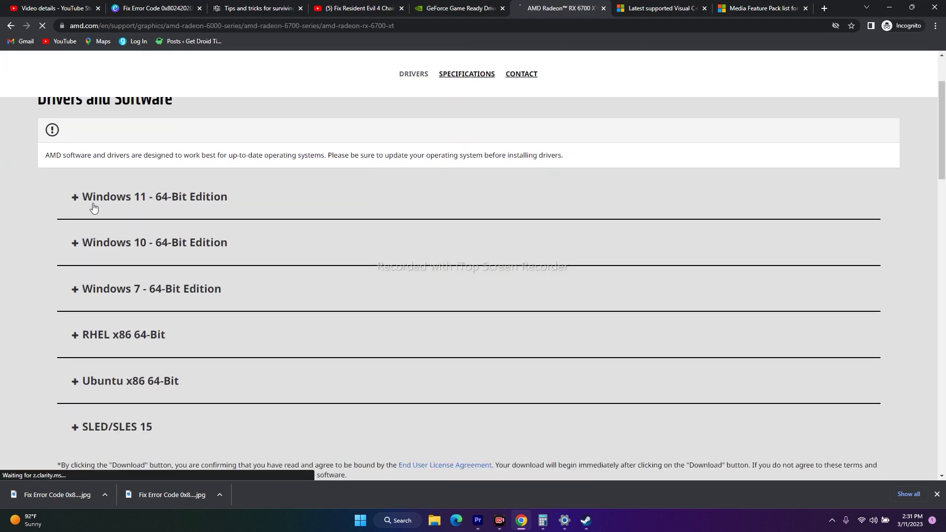
pyautogui.click(74, 197)
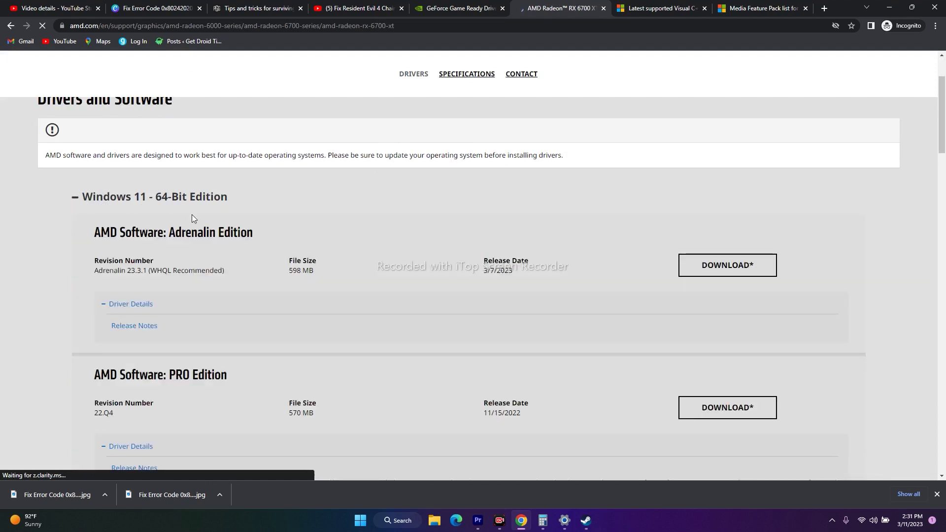
pyautogui.click(74, 197)
pyautogui.click(76, 244)
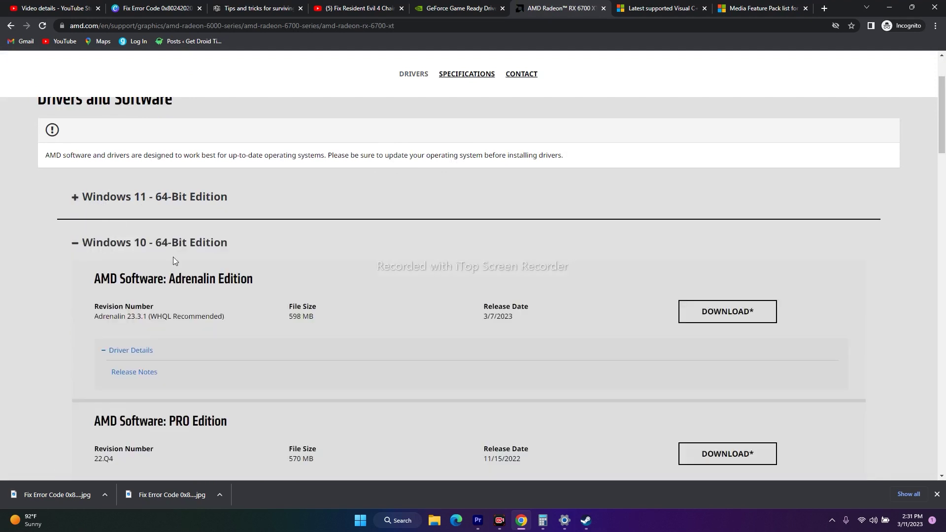
pyautogui.click(73, 244)
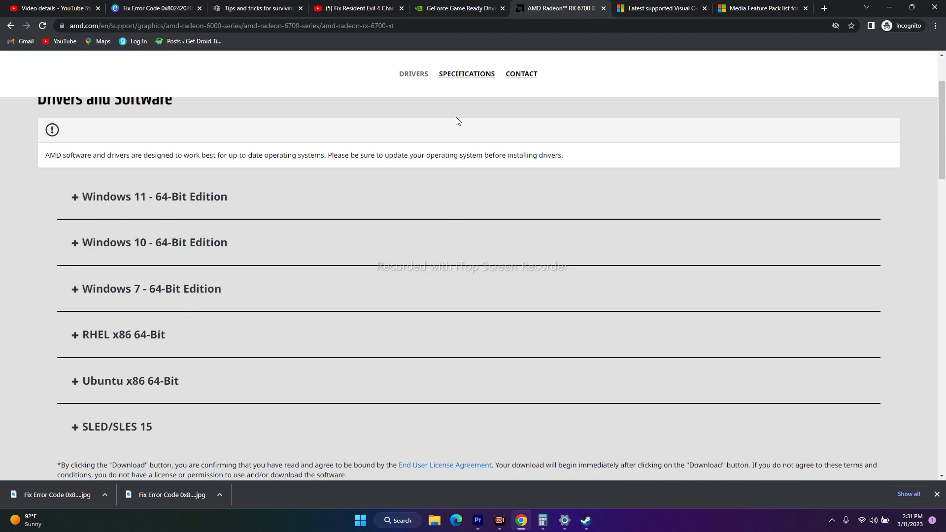
pyautogui.click(889, 6)
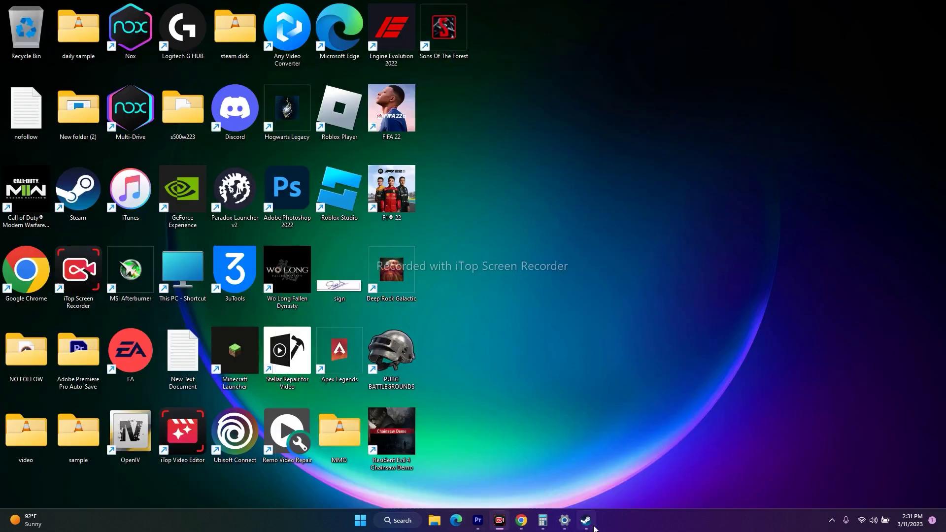
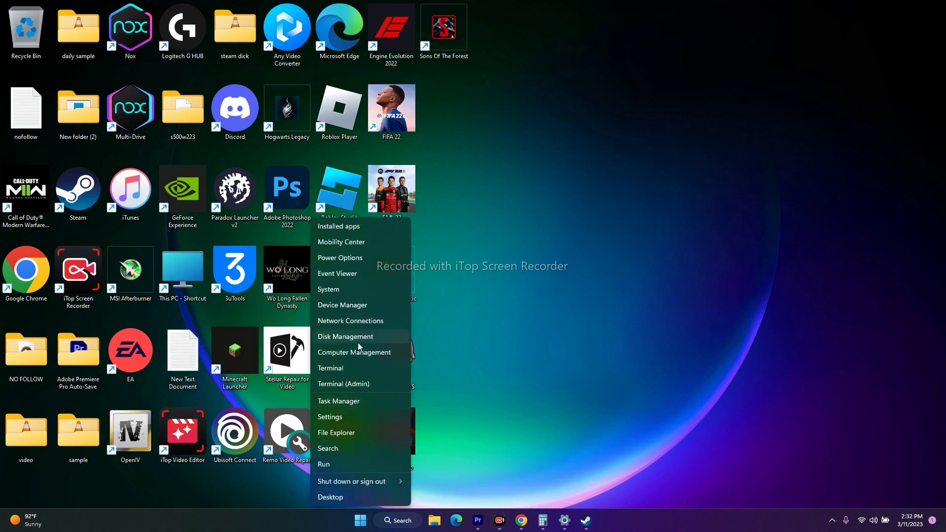
# Step: Open Task Manager, maximize it, and look through the running apps and background processes
pyautogui.click(347, 400)
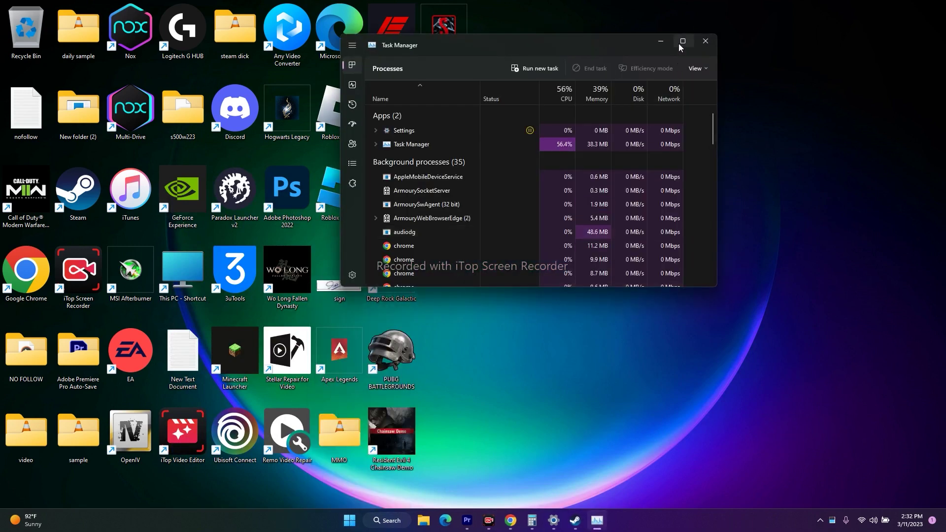
pyautogui.click(683, 41)
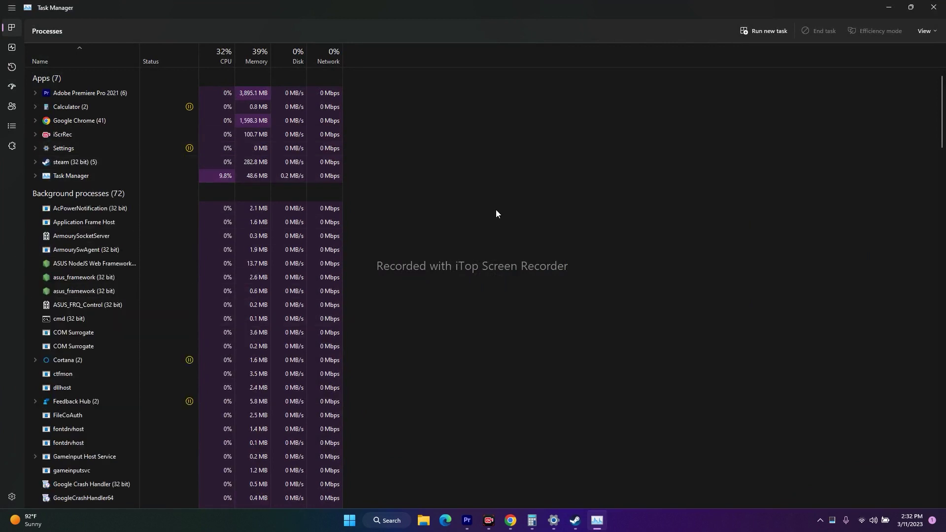
pyautogui.scroll(-2, 508, 256)
pyautogui.scroll(1, 508, 256)
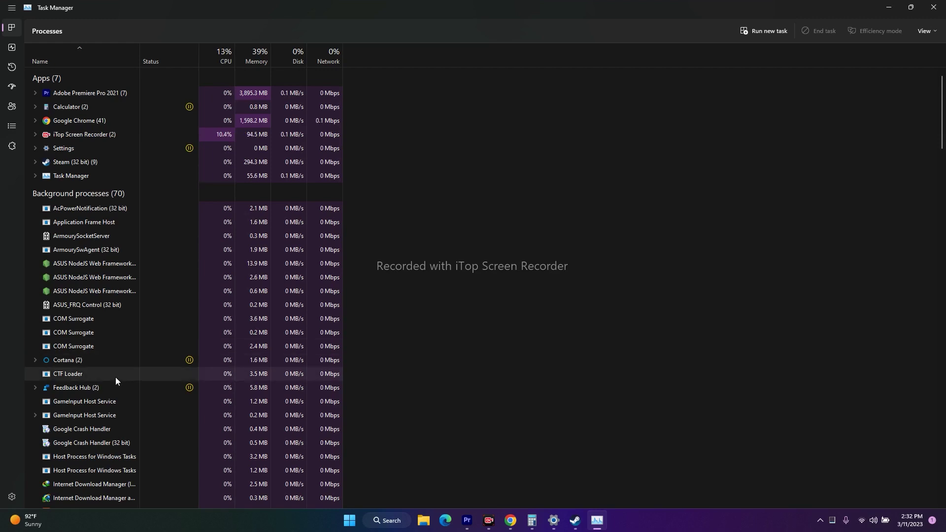
pyautogui.scroll(-1, 119, 377)
pyautogui.scroll(-2, 120, 376)
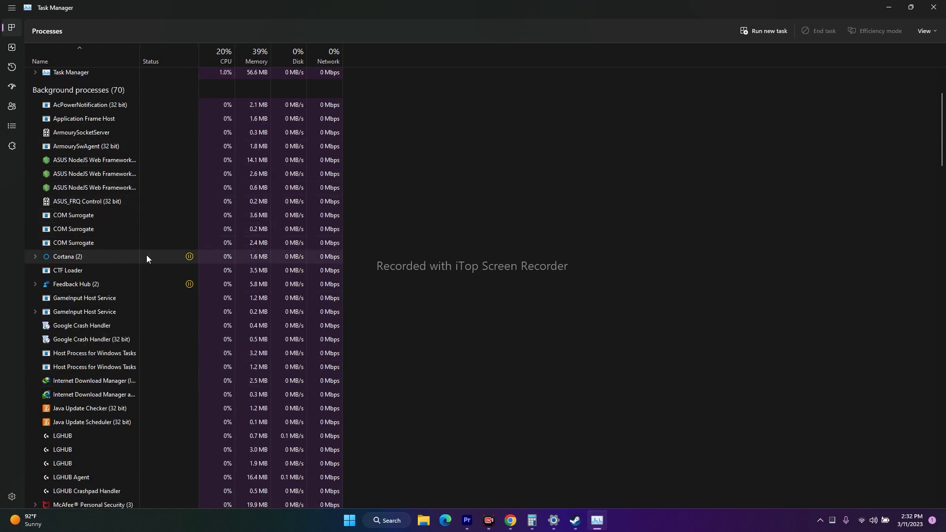
# Step: Show the available actions for a COM Surrogate background process, dismiss them without ending it, and close Task Manager
pyautogui.rightClick(94, 229)
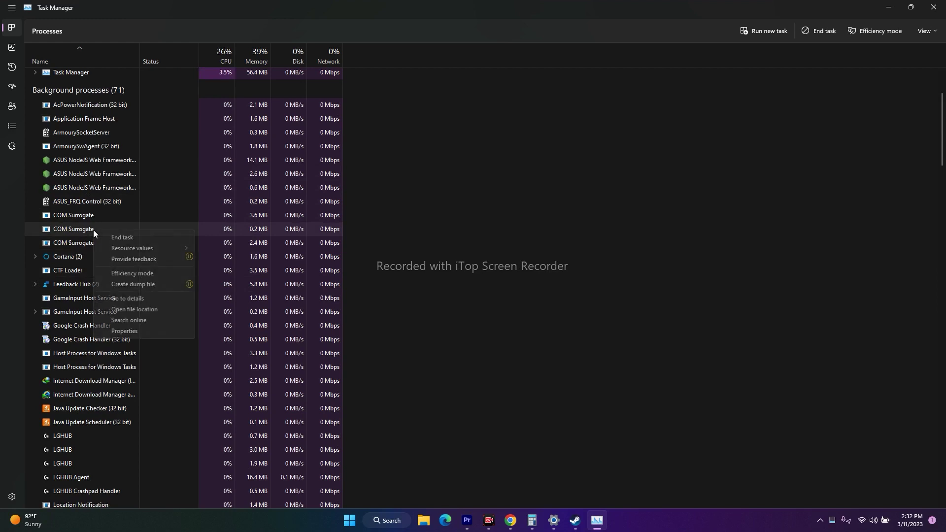
pyautogui.click(525, 295)
pyautogui.scroll(-1, 103, 335)
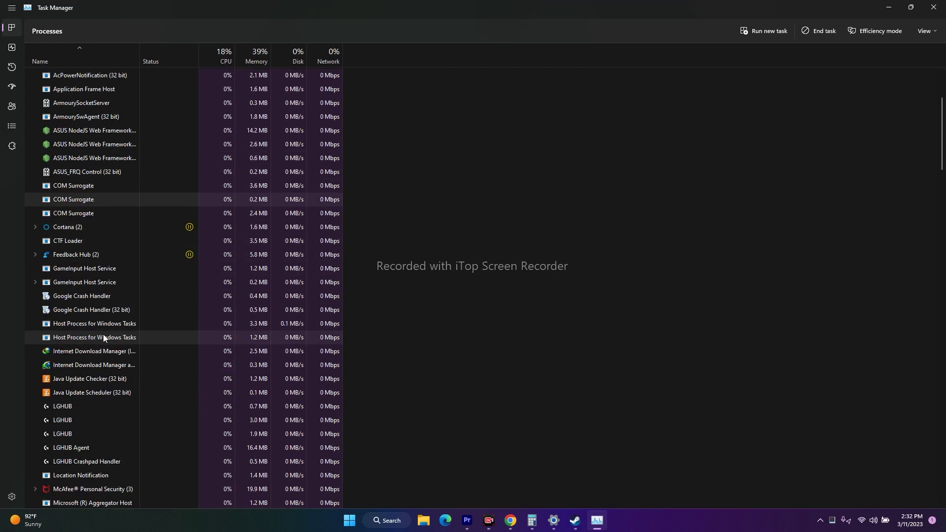
pyautogui.scroll(2, 425, 367)
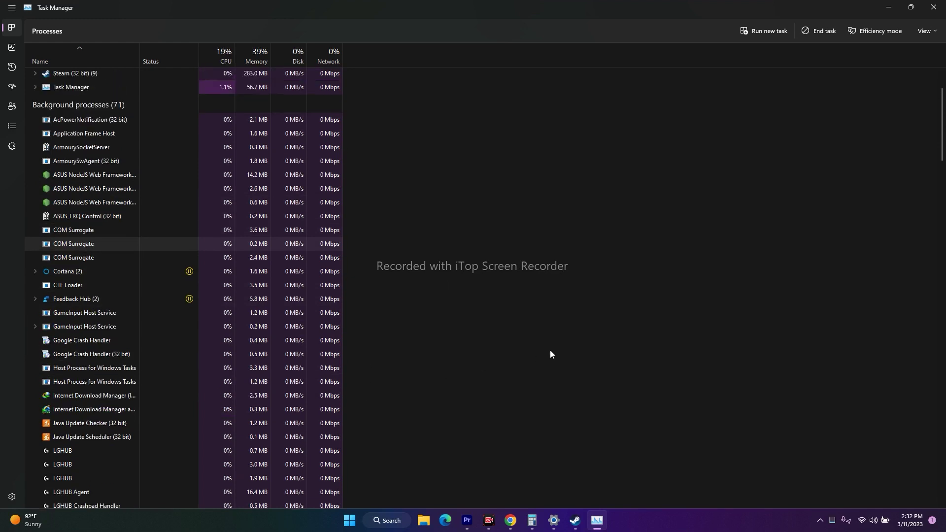
pyautogui.scroll(1, 550, 353)
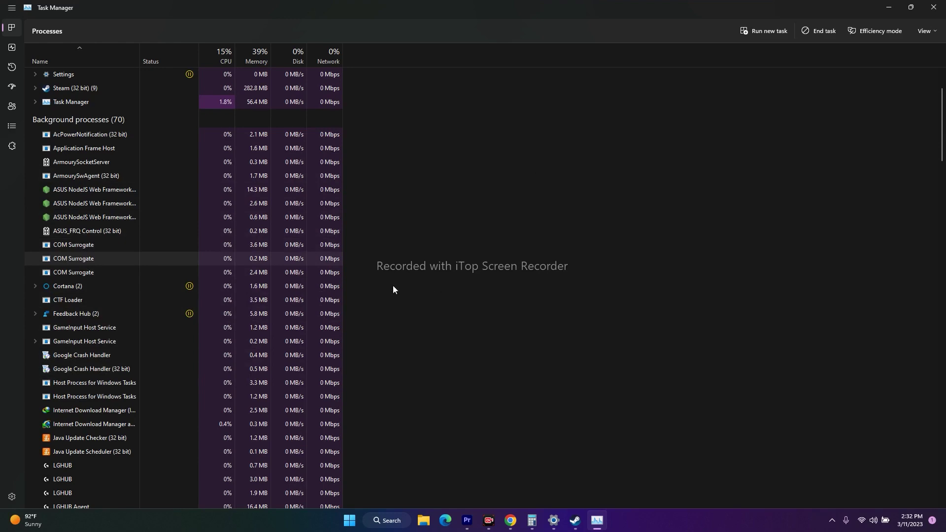
pyautogui.click(933, 7)
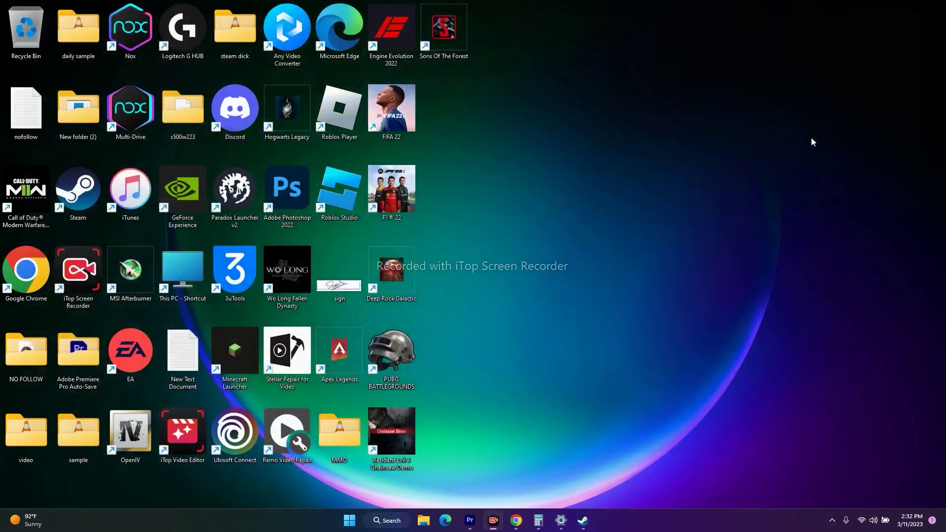
pyautogui.click(583, 520)
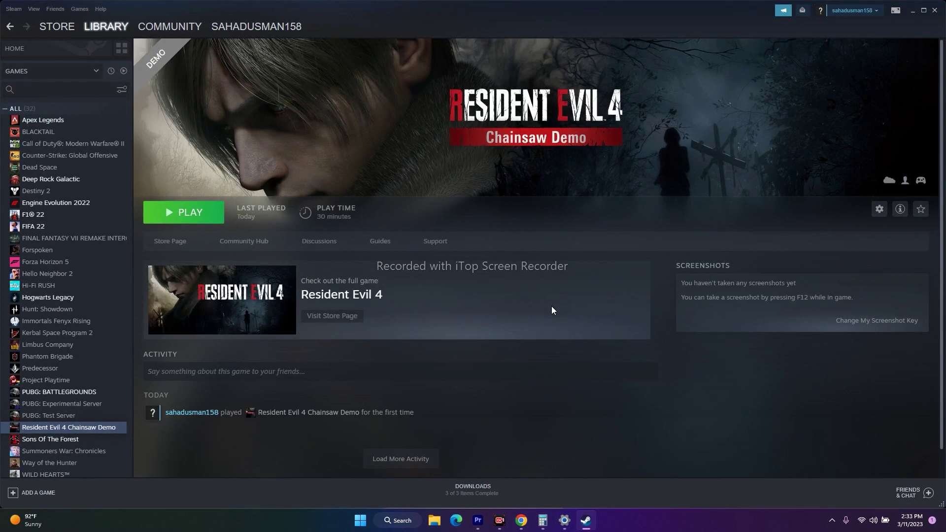
pyautogui.click(912, 10)
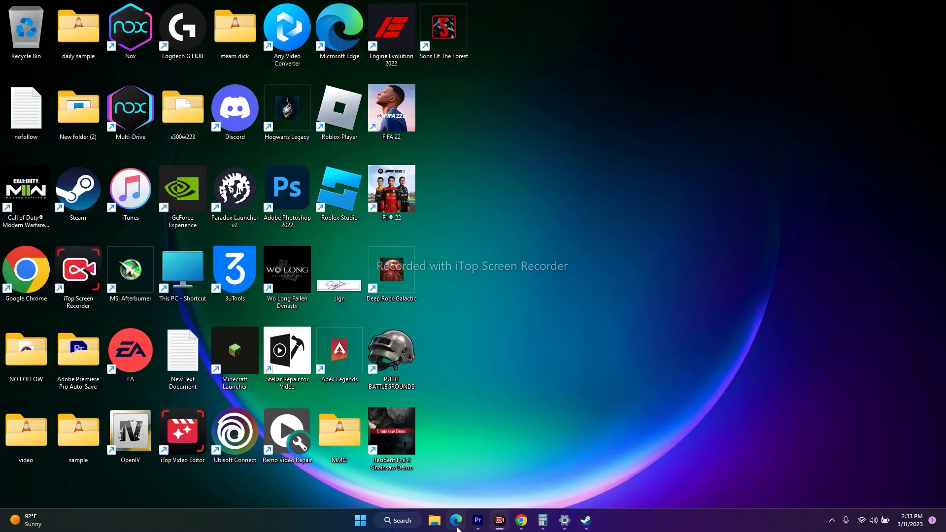
# Step: Open System Configuration, hide all Microsoft services in the services list, and confirm the configuration
pyautogui.click(415, 524)
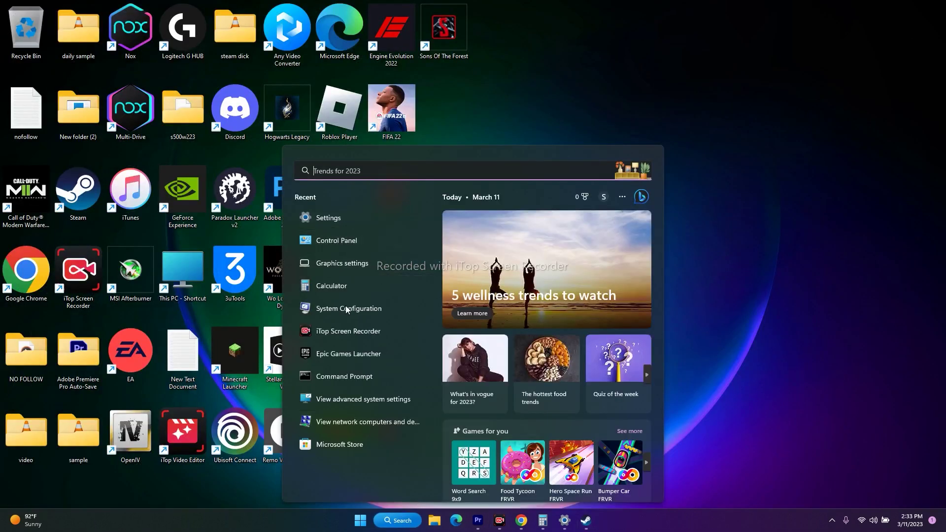
pyautogui.click(350, 309)
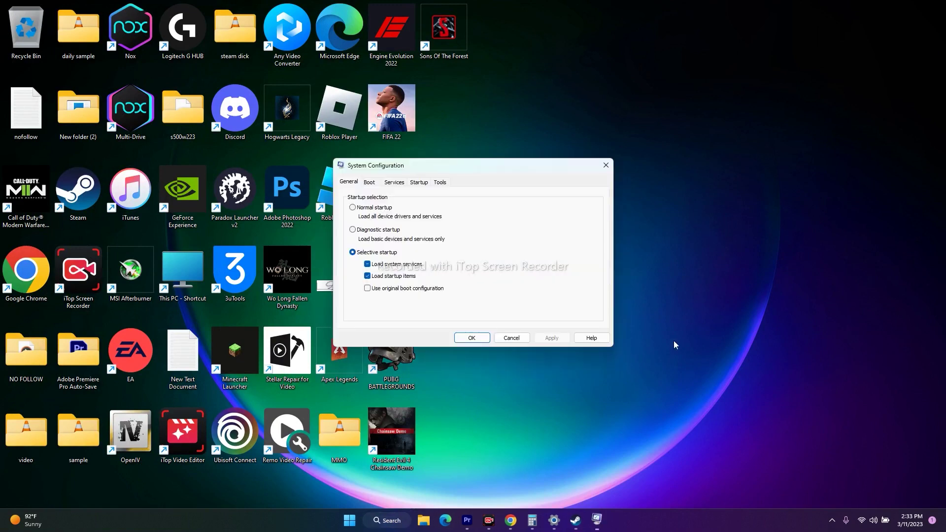
pyautogui.click(394, 182)
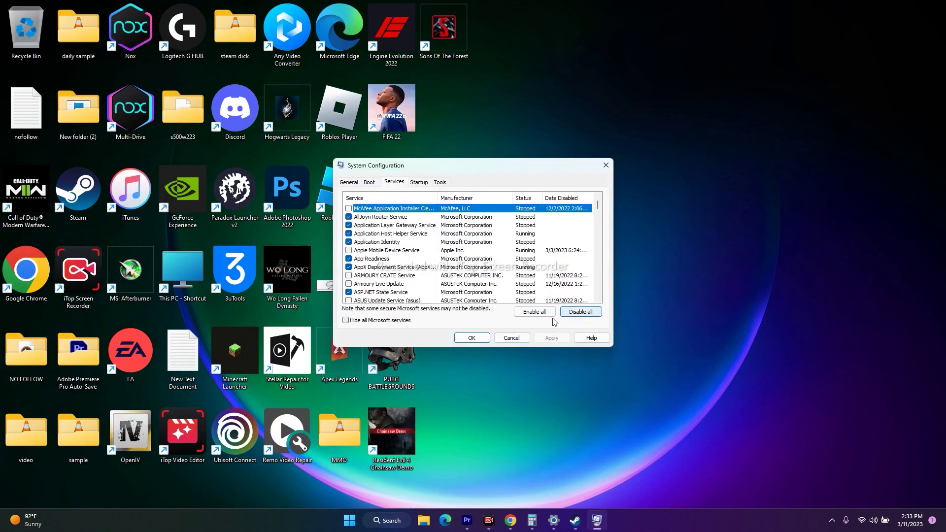
pyautogui.click(347, 321)
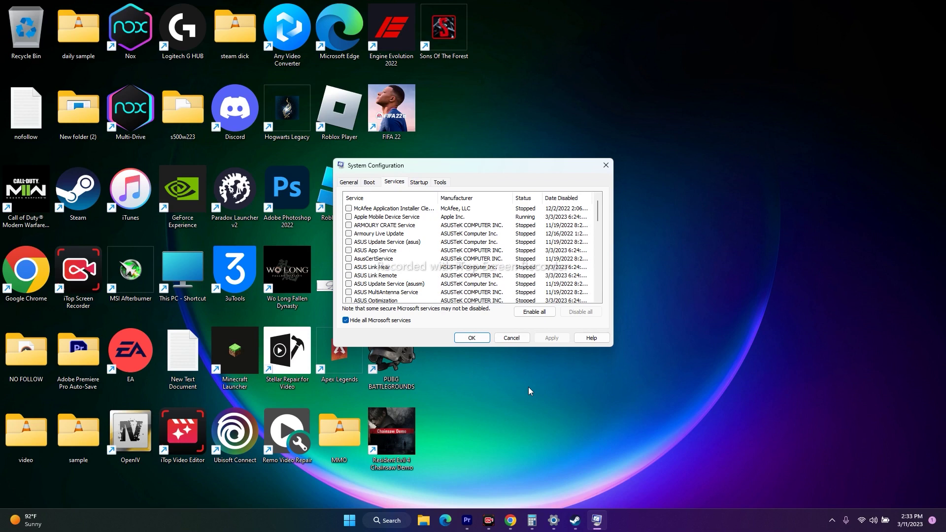
pyautogui.click(481, 341)
pyautogui.click(584, 520)
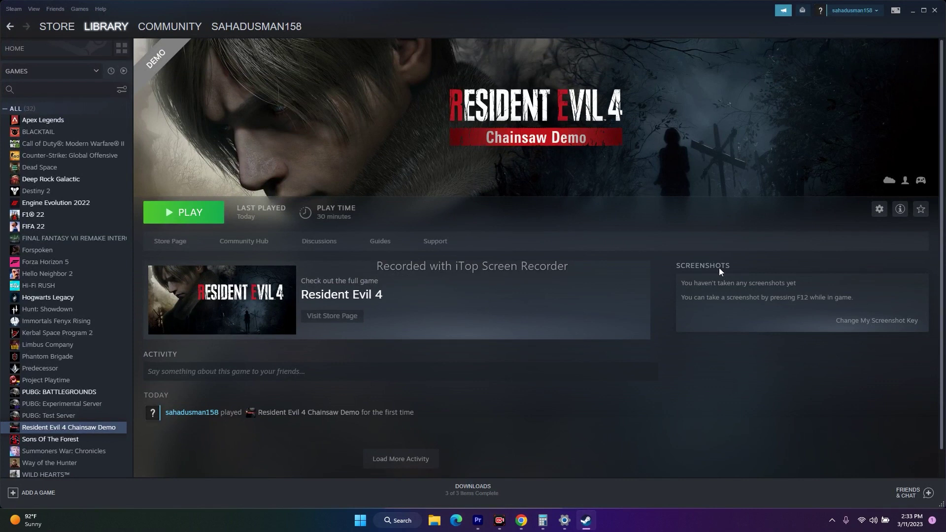
pyautogui.click(914, 10)
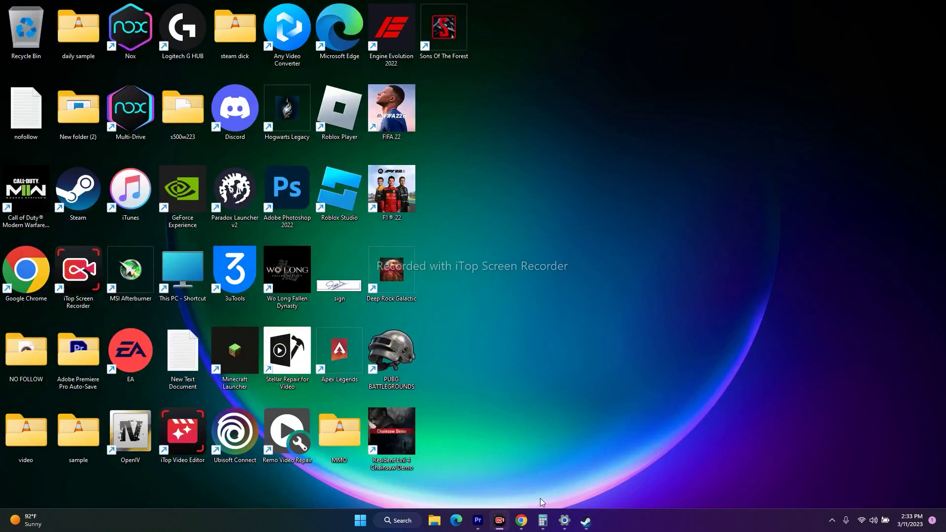
# Step: Open the Windows Graphics settings and start browsing for a desktop app to add to the custom options
pyautogui.click(390, 524)
pyautogui.click(353, 265)
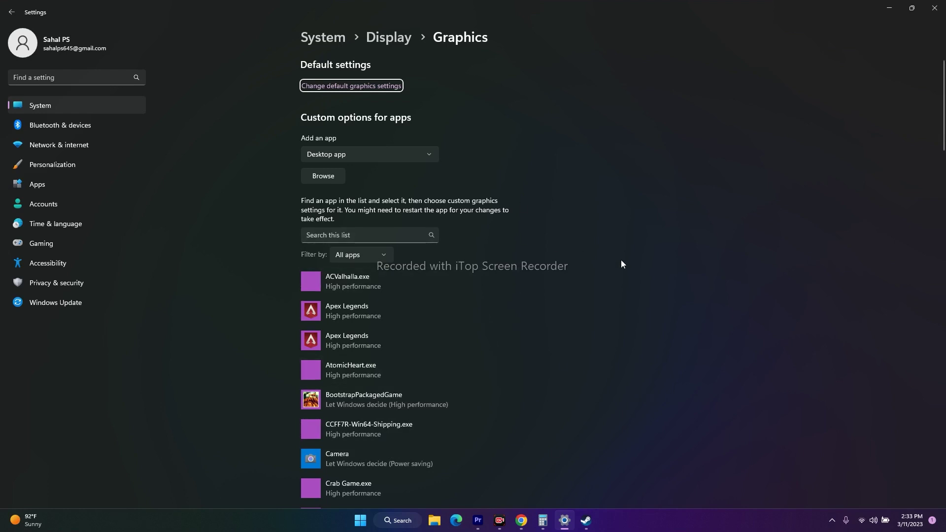
pyautogui.click(324, 177)
# Step: Navigate to the Steam games folder at OS (C:) > Program Files (x86) > Steam > steamapps > common
pyautogui.click(46, 112)
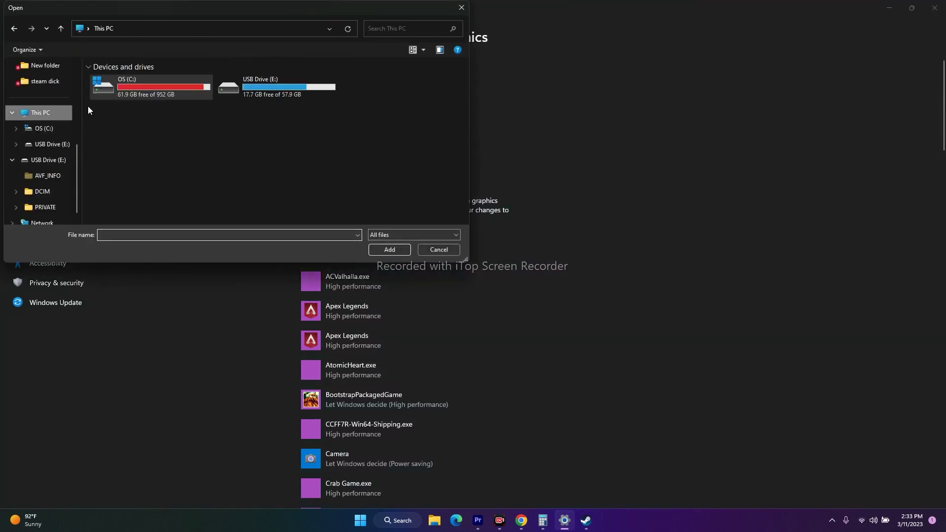
pyautogui.doubleClick(138, 88)
pyautogui.scroll(-5, 147, 168)
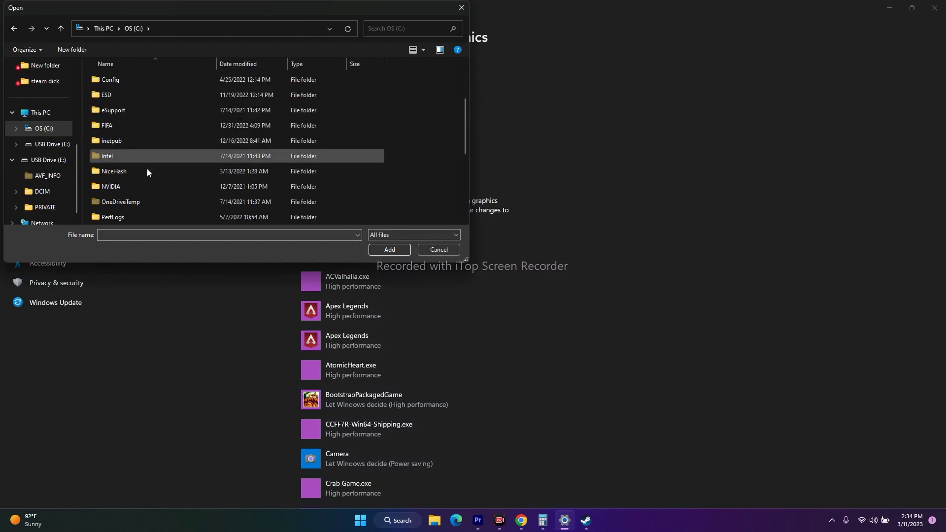
pyautogui.doubleClick(155, 155)
pyautogui.scroll(-5, 154, 149)
pyautogui.scroll(-6, 151, 149)
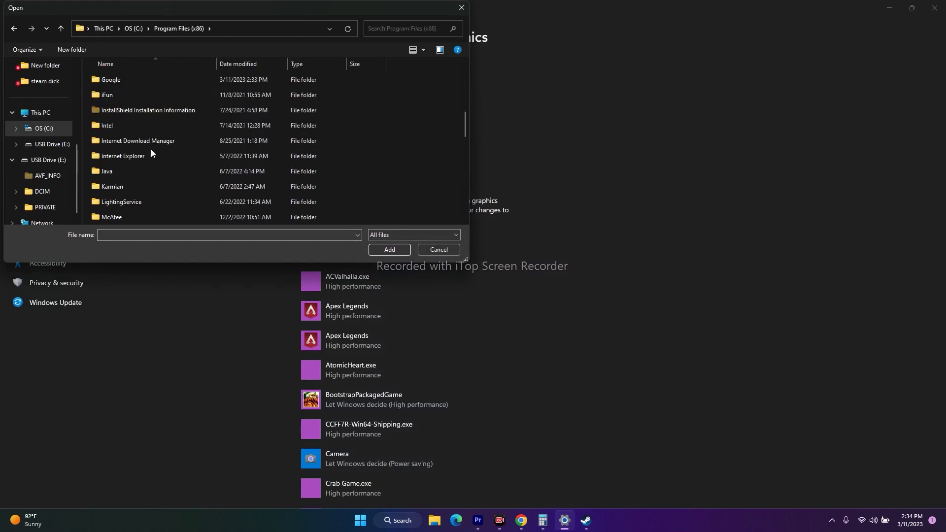
pyautogui.scroll(-1, 150, 149)
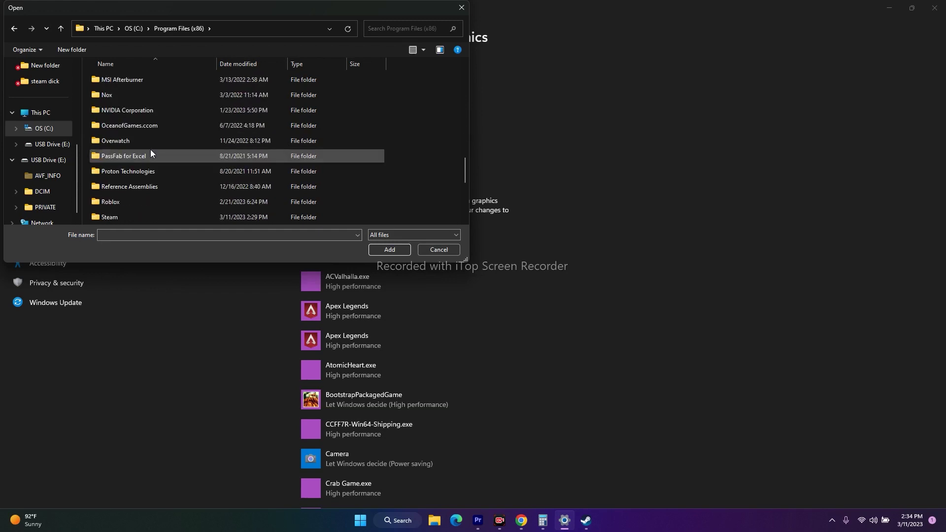
pyautogui.doubleClick(120, 214)
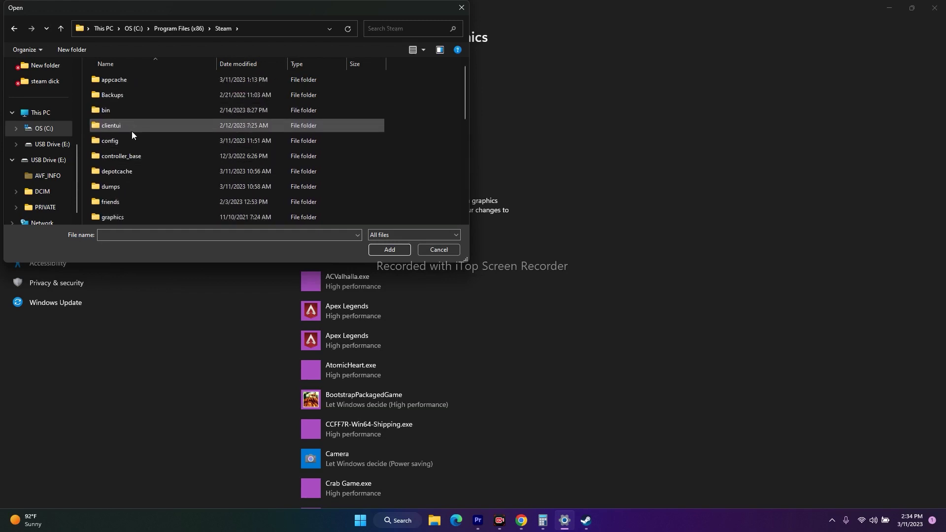
pyautogui.scroll(-1, 133, 138)
pyautogui.scroll(-2, 135, 163)
pyautogui.doubleClick(136, 201)
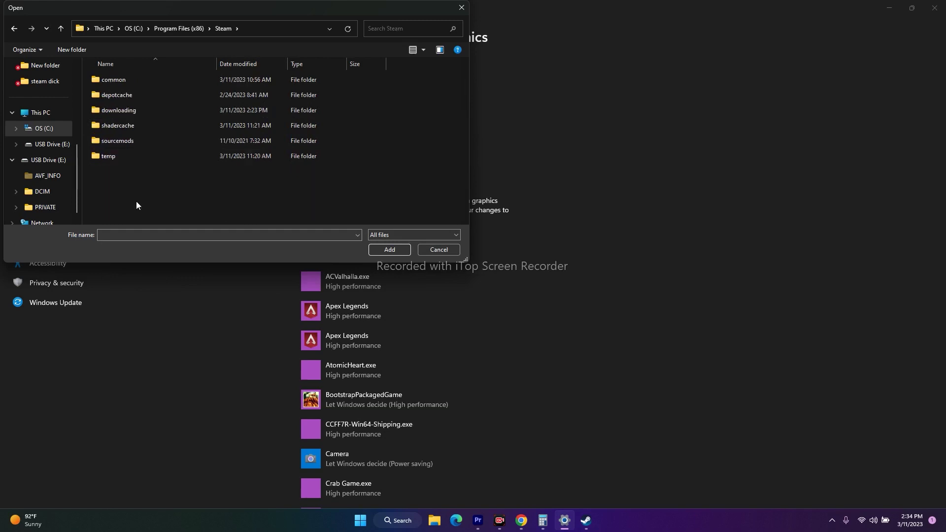
pyautogui.doubleClick(131, 81)
# Step: Add the re4demo application from the RESIDENT EVIL 4 BIOHAZARD RE4 Chainsaw Demo folder to the graphics app list
pyautogui.scroll(-5, 130, 153)
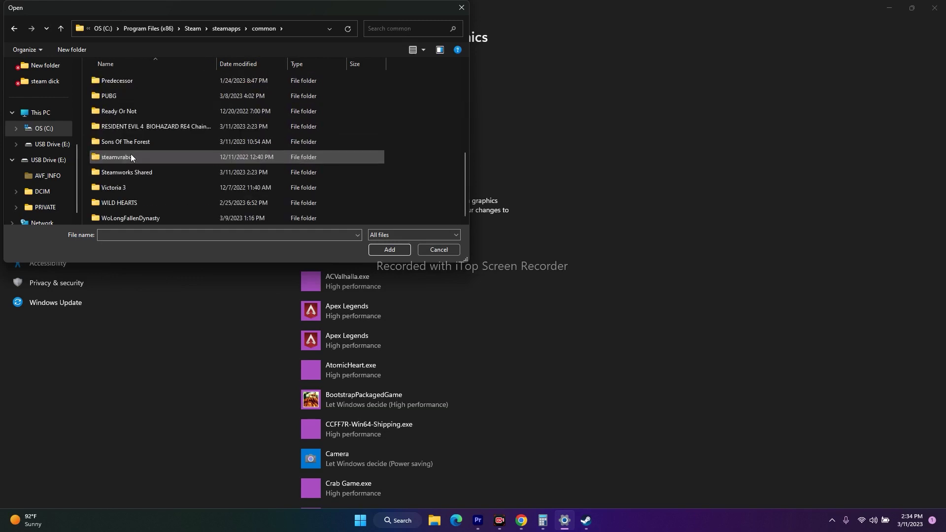
pyautogui.doubleClick(140, 127)
pyautogui.click(112, 126)
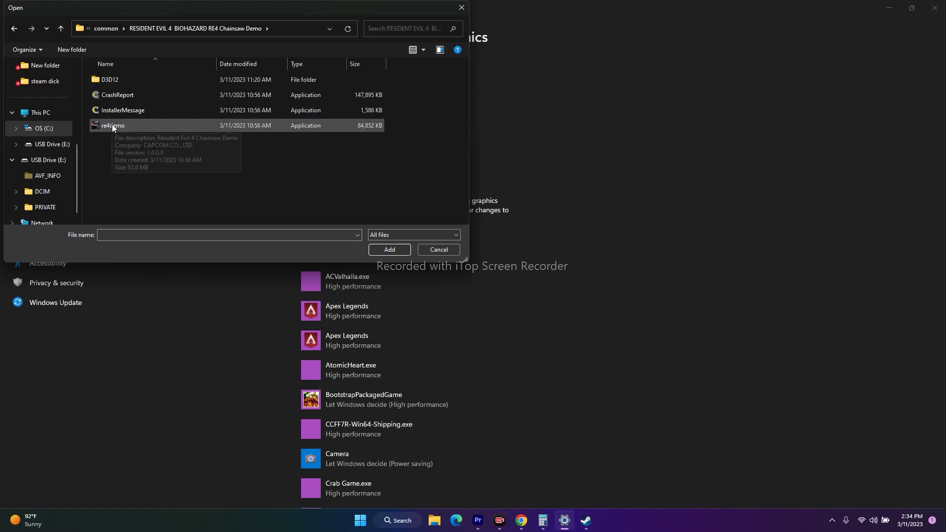
pyautogui.click(389, 249)
# Step: Set the graphics preference for Resident Evil 4 Chainsaw Demo to High performance, save it, and close Settings
pyautogui.scroll(-12, 486, 262)
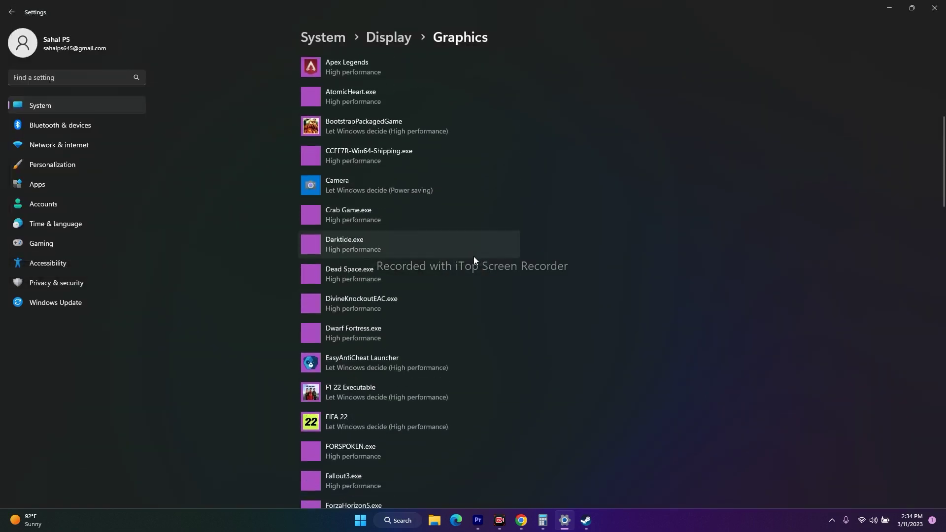
pyautogui.scroll(-8, 514, 241)
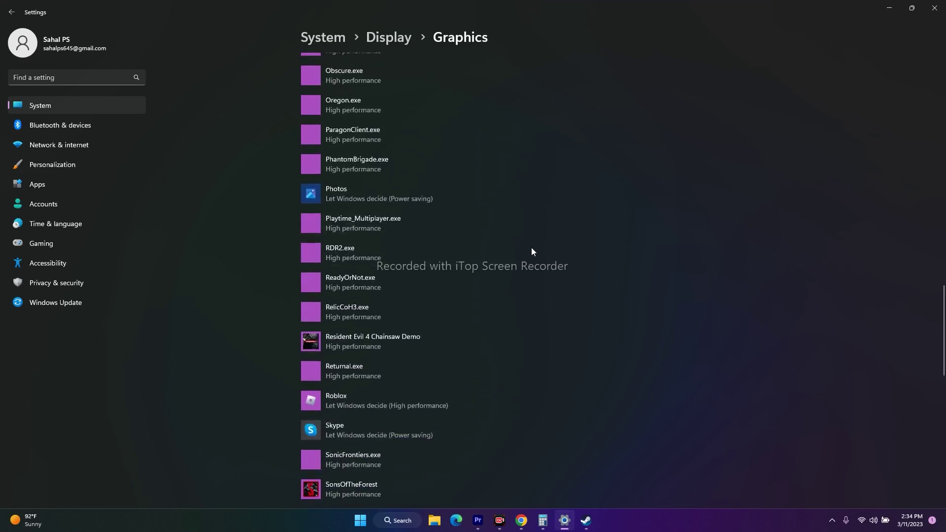
pyautogui.click(371, 342)
pyautogui.scroll(-3, 591, 290)
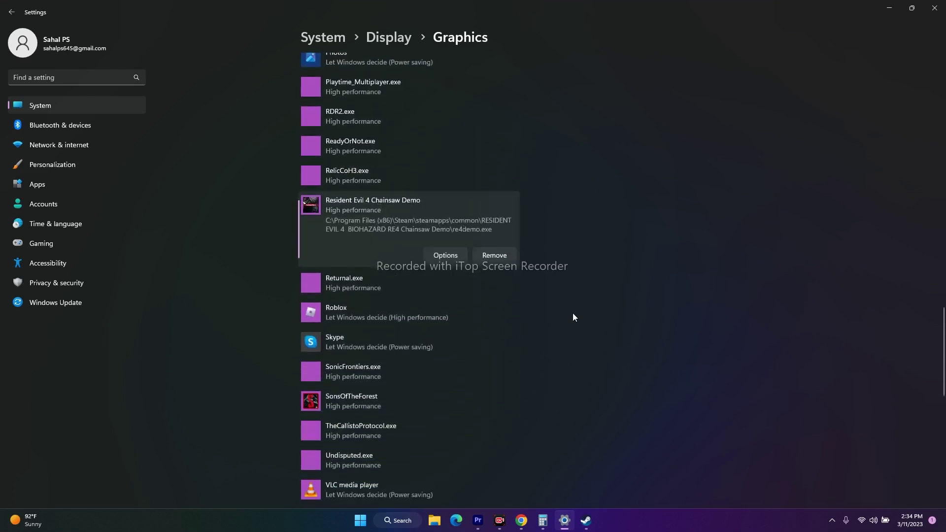
pyautogui.click(445, 253)
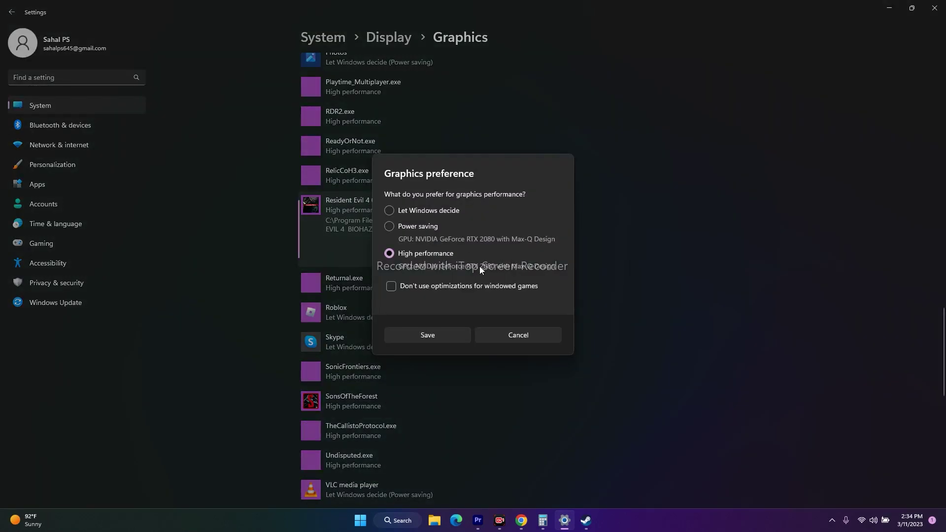
pyautogui.click(392, 211)
pyautogui.click(391, 254)
pyautogui.click(436, 337)
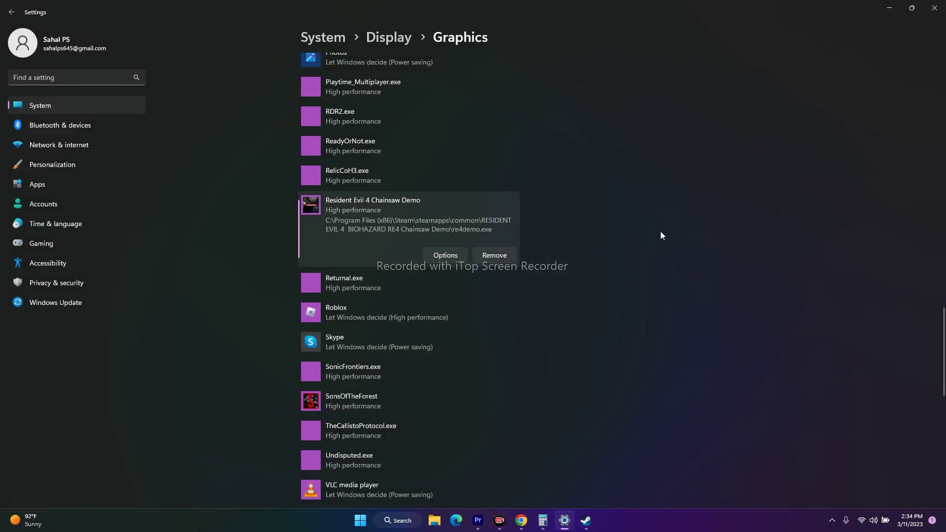
pyautogui.click(934, 8)
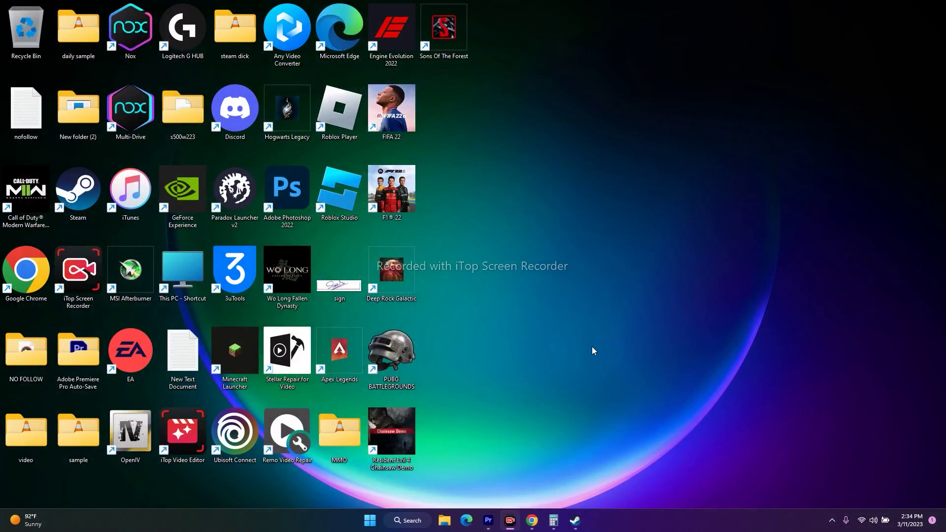
pyautogui.click(574, 521)
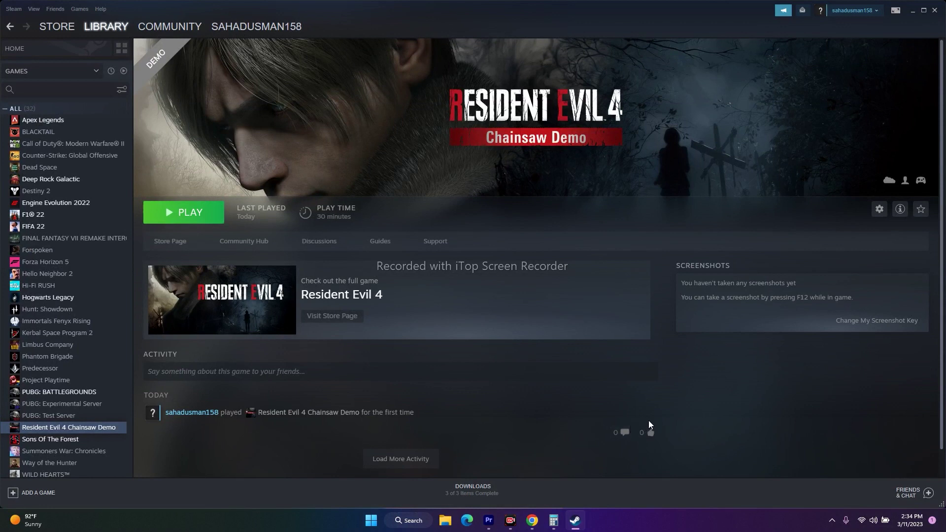
pyautogui.click(911, 16)
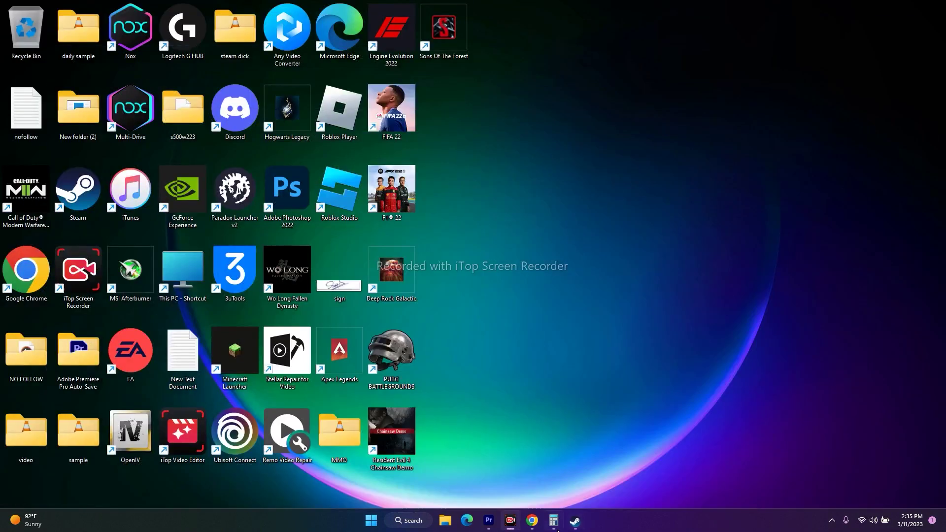
# Step: Switch to Chrome, review the GeForce Game Ready Driver details on NVIDIA's download page, and minimize the browser
pyautogui.click(532, 520)
pyautogui.click(457, 8)
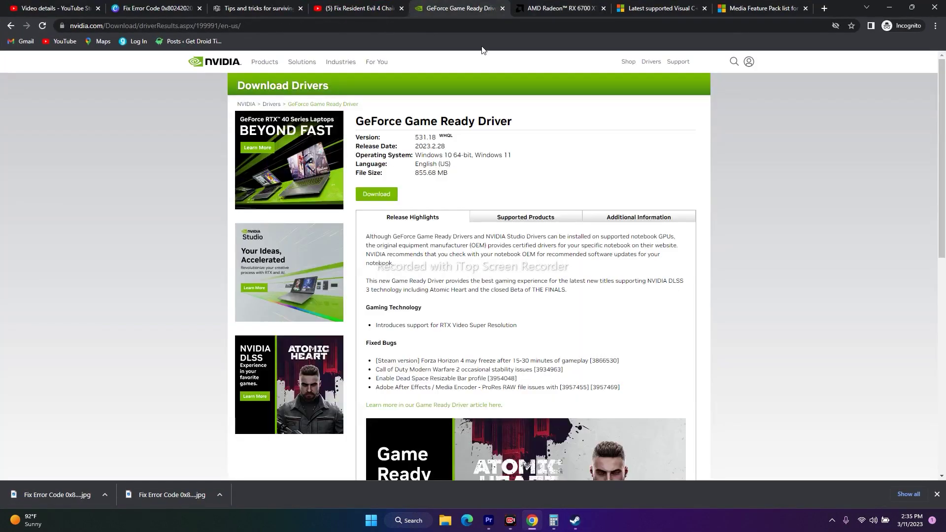
pyautogui.moveTo(355, 138); pyautogui.dragTo(440, 137)
pyautogui.click(486, 151)
pyautogui.moveTo(461, 180); pyautogui.dragTo(357, 139)
pyautogui.click(501, 173)
pyautogui.click(888, 8)
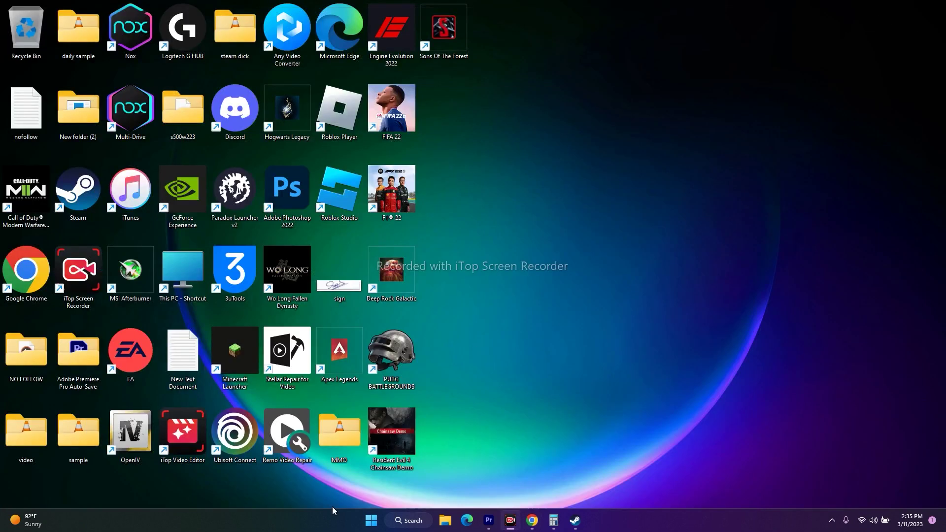
# Step: Check the driver properties of the NVIDIA GeForce RTX 2080 with Max-Q Design in Device Manager, and close Device Manager
pyautogui.rightClick(368, 524)
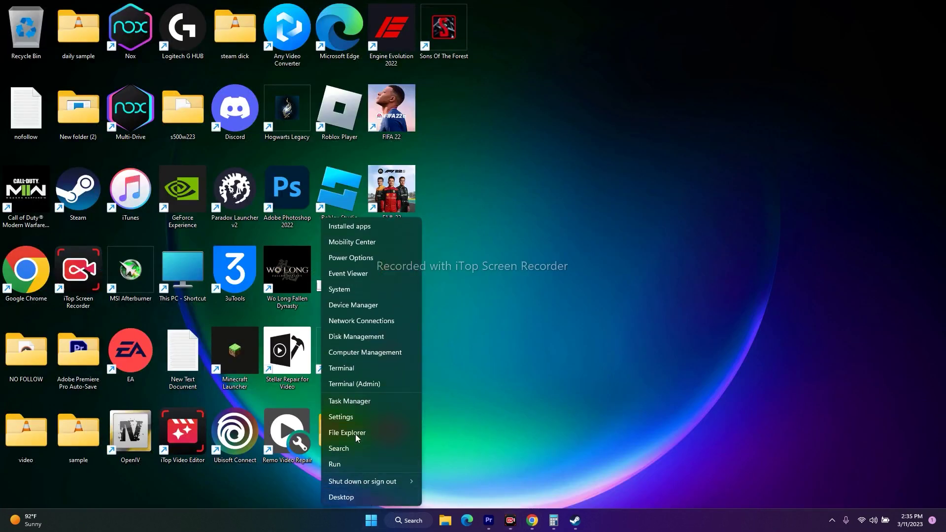
pyautogui.click(365, 306)
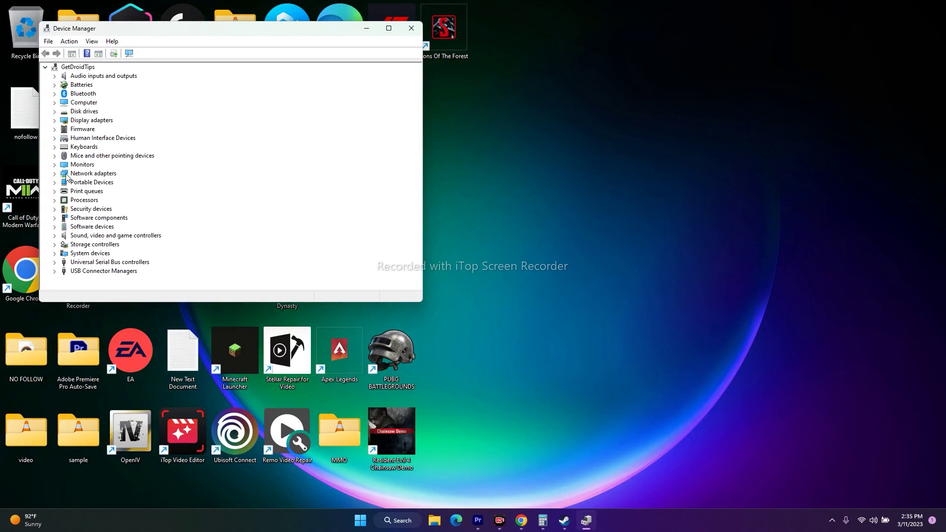
pyautogui.click(55, 120)
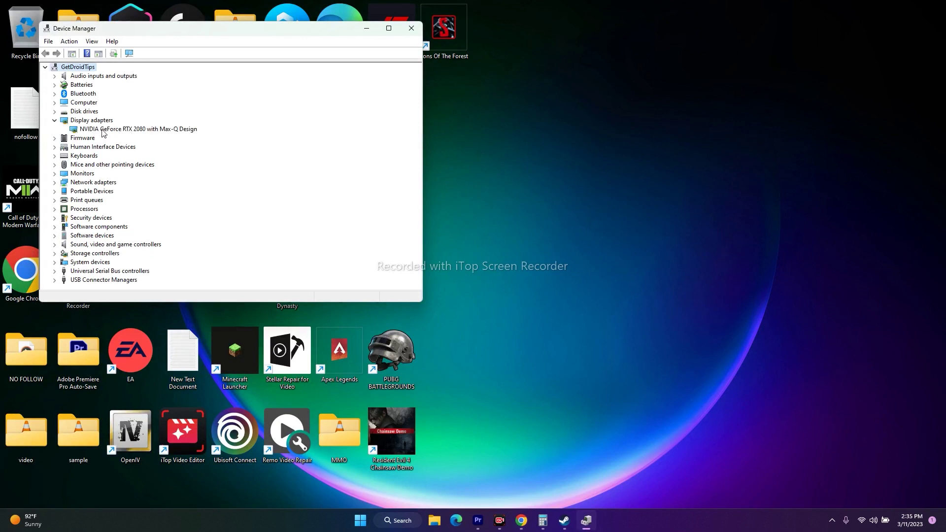
pyautogui.click(126, 130)
pyautogui.rightClick(131, 133)
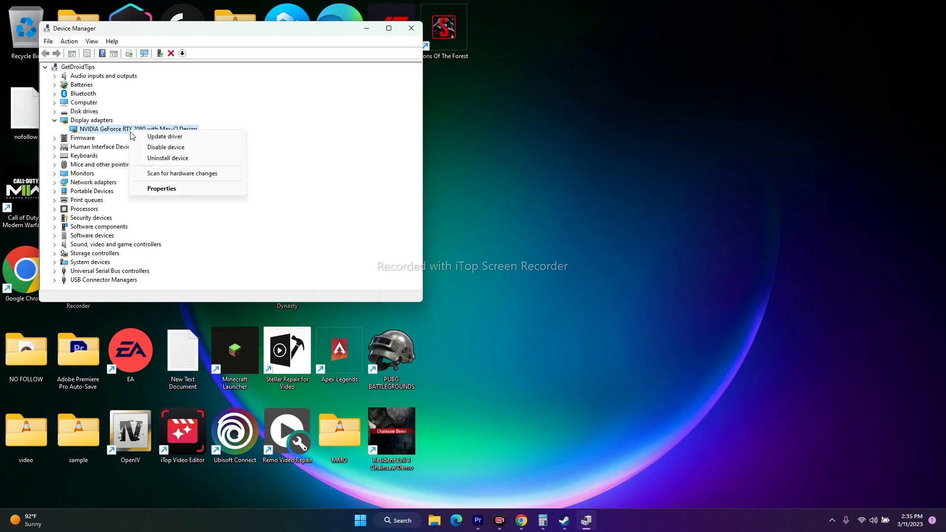
pyautogui.click(153, 188)
pyautogui.click(170, 73)
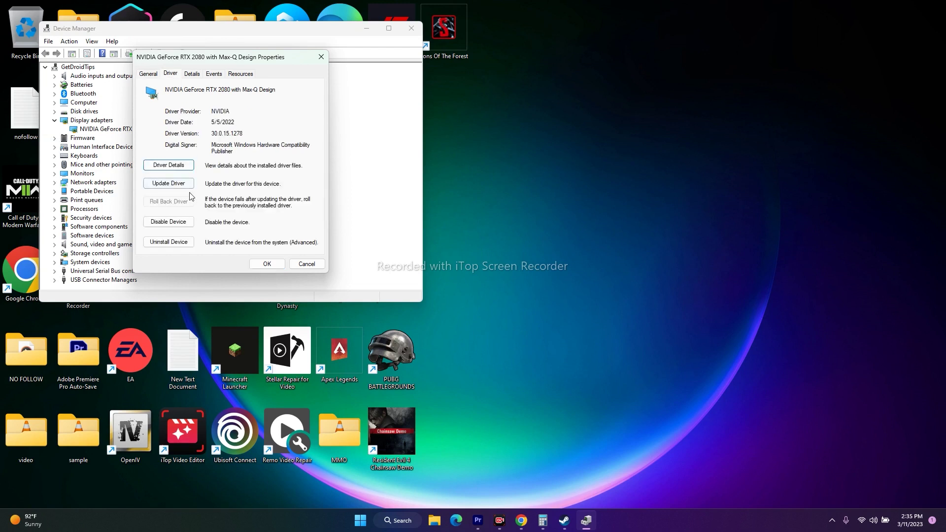
pyautogui.click(319, 58)
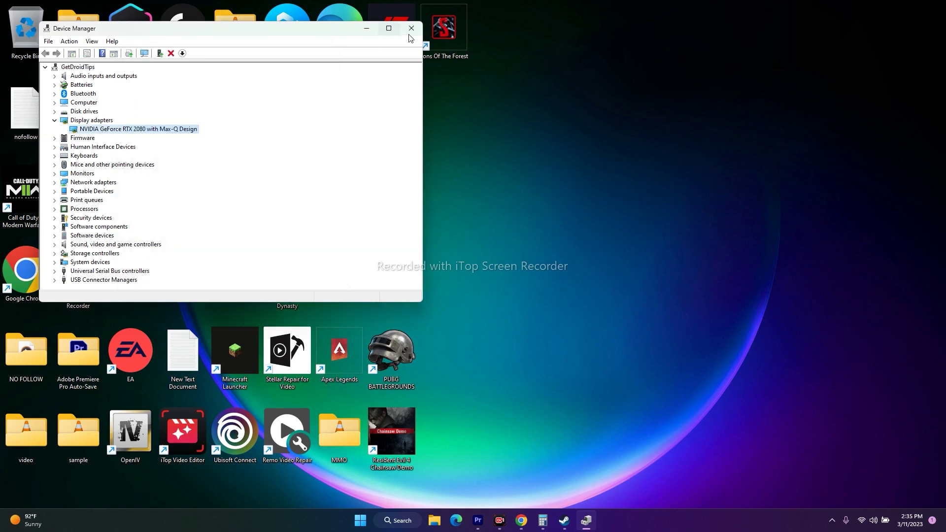
pyautogui.click(411, 28)
# Step: Switch to Chrome and return to the Manual Driver Search form on NVIDIA's GeForce drivers page
pyautogui.click(536, 520)
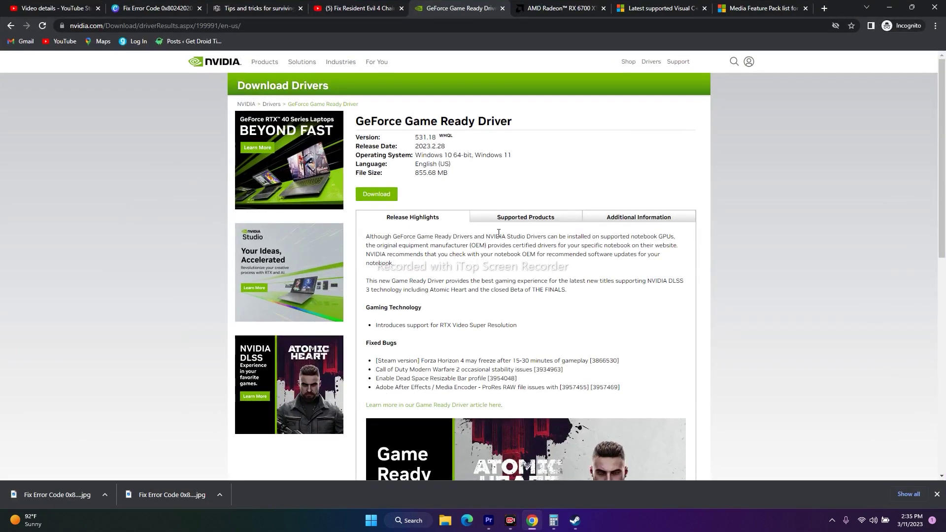
pyautogui.click(12, 26)
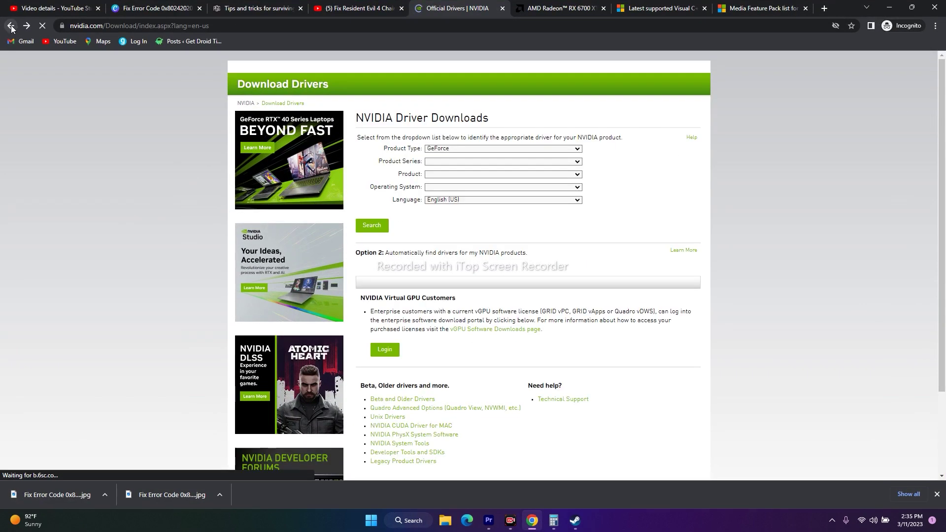
pyautogui.click(12, 26)
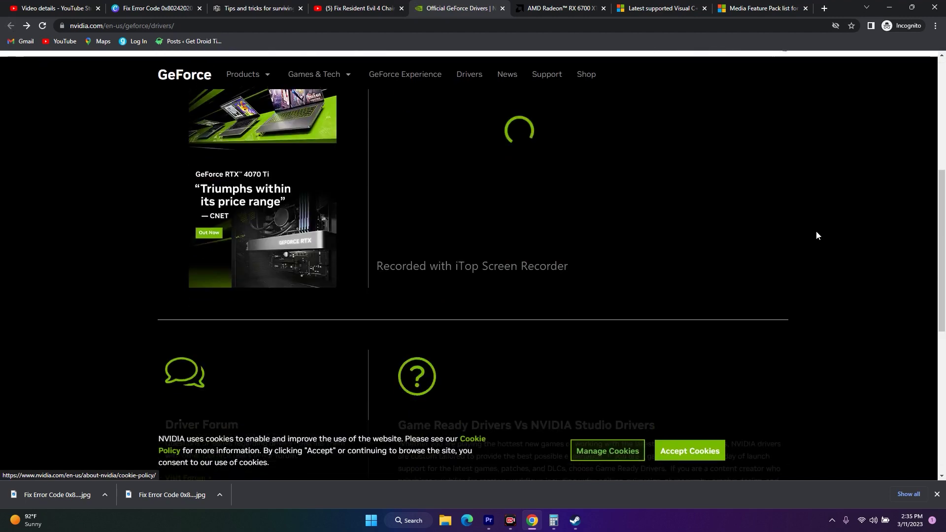
pyautogui.scroll(-3, 815, 237)
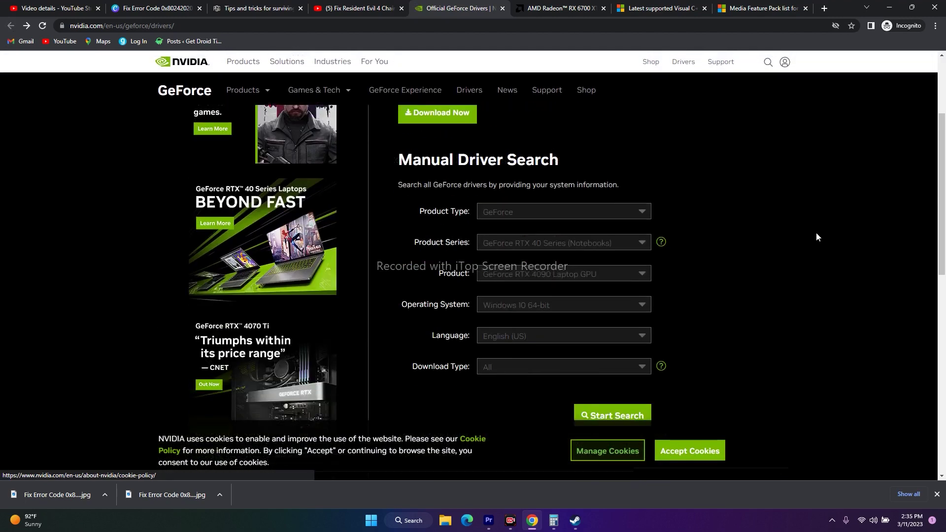
pyautogui.scroll(-1, 567, 236)
# Step: Look through the available product series and products in the Manual Driver Search form
pyautogui.click(523, 227)
pyautogui.click(552, 193)
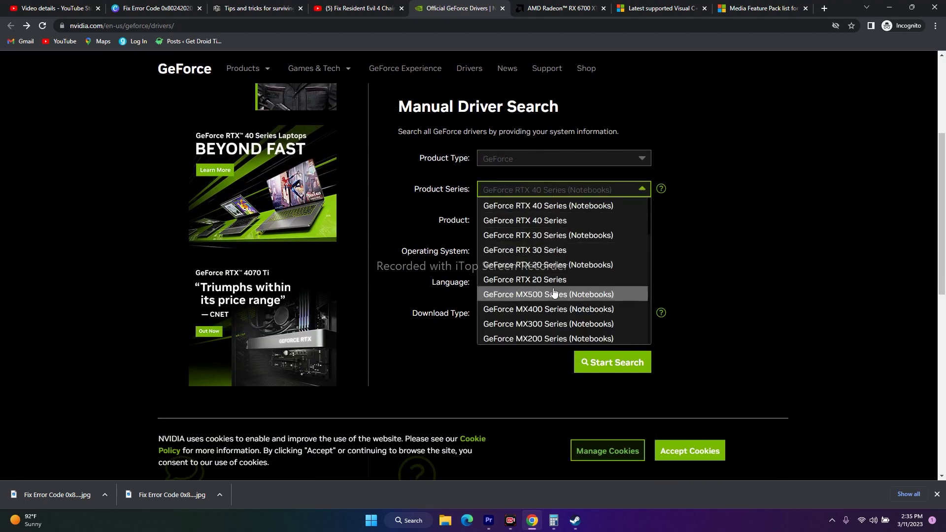
pyautogui.scroll(-9, 548, 276)
pyautogui.scroll(-2, 548, 277)
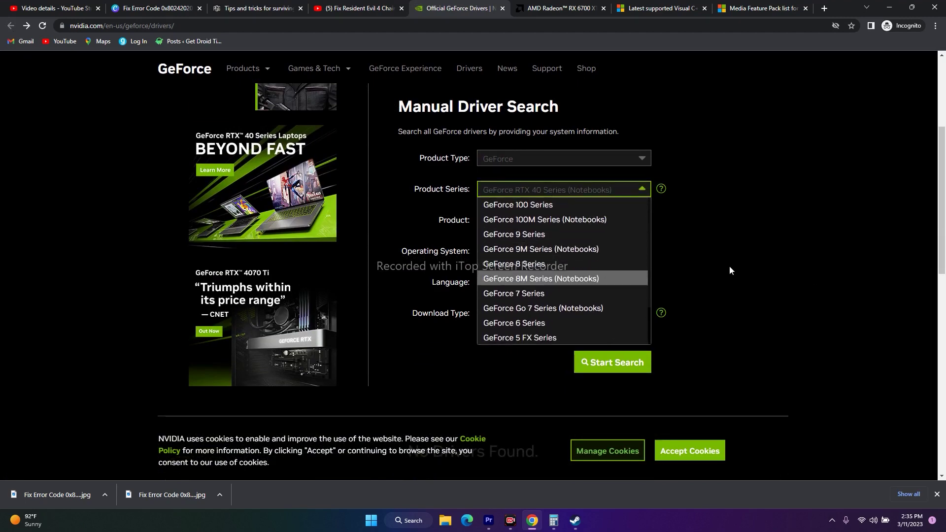
pyautogui.click(729, 265)
pyautogui.click(561, 222)
pyautogui.scroll(-3, 559, 257)
pyautogui.scroll(3, 559, 259)
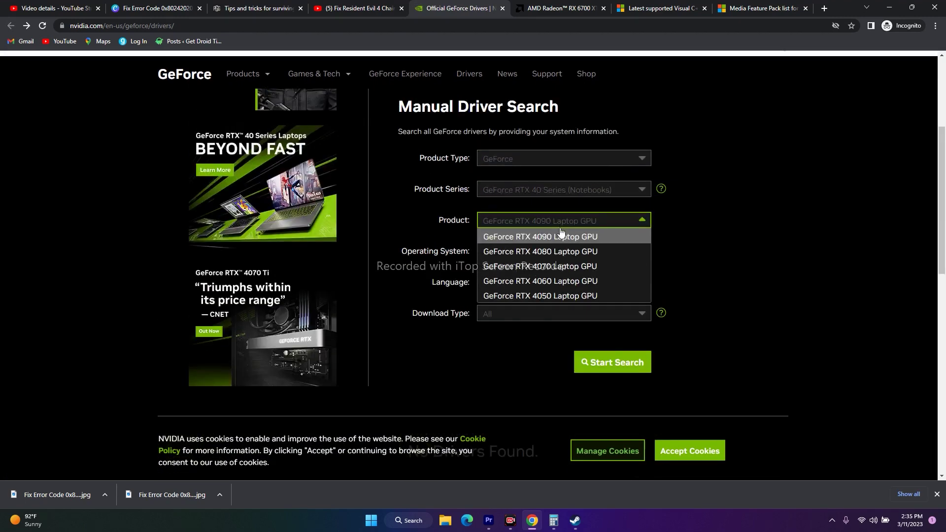
pyautogui.scroll(-1, 690, 236)
pyautogui.click(815, 227)
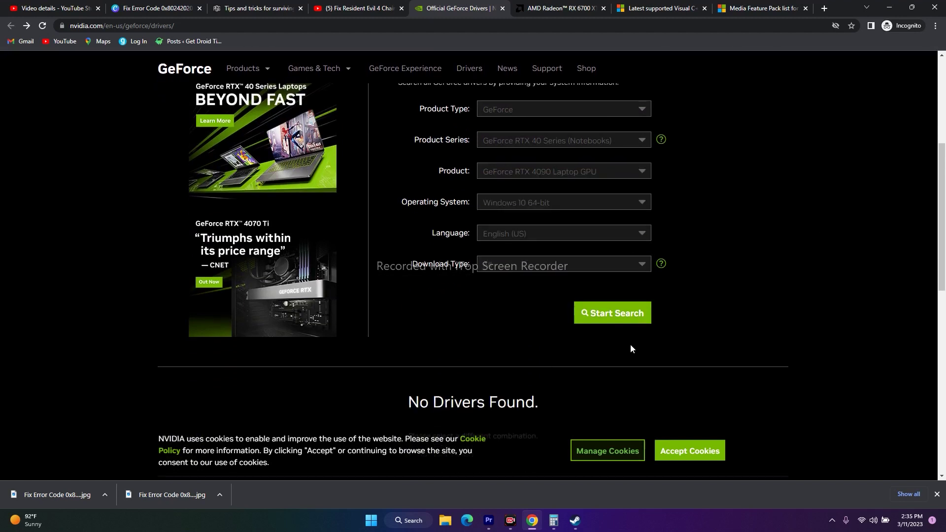
# Step: Choose the operating system and search for GeForce RTX 4090 Laptop GPU drivers
pyautogui.scroll(2, 679, 319)
pyautogui.scroll(-2, 675, 315)
pyautogui.click(541, 206)
pyautogui.click(540, 235)
pyautogui.click(611, 313)
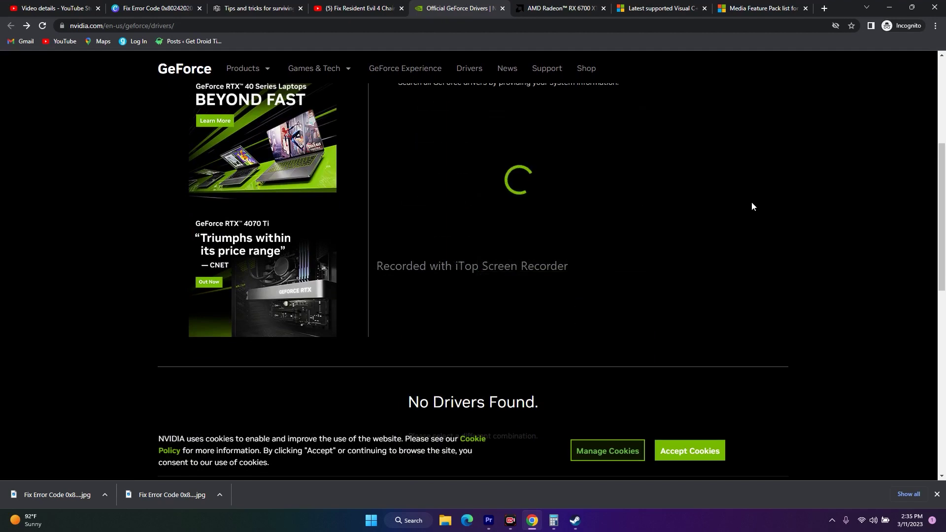
pyautogui.scroll(-7, 751, 191)
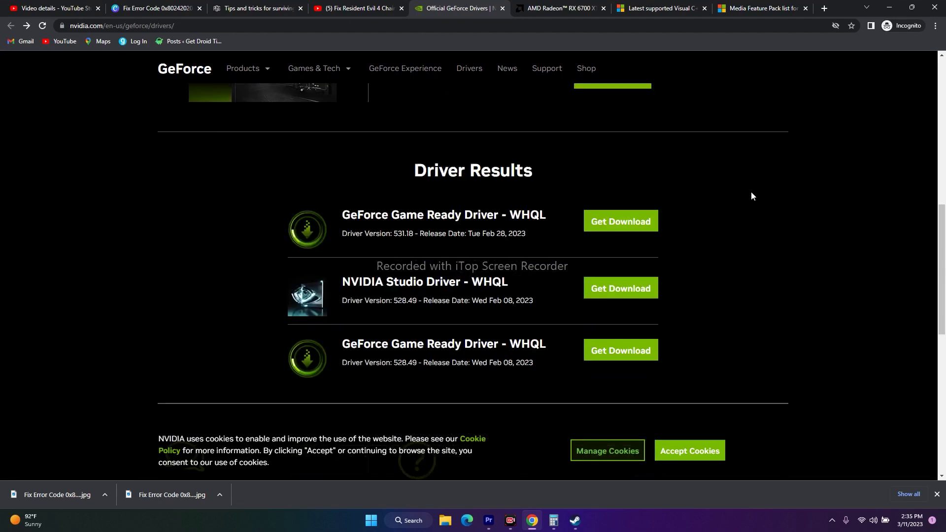
# Step: Examine the name, version and release date of the newest GeForce Game Ready Driver in the driver results
pyautogui.scroll(3, 751, 192)
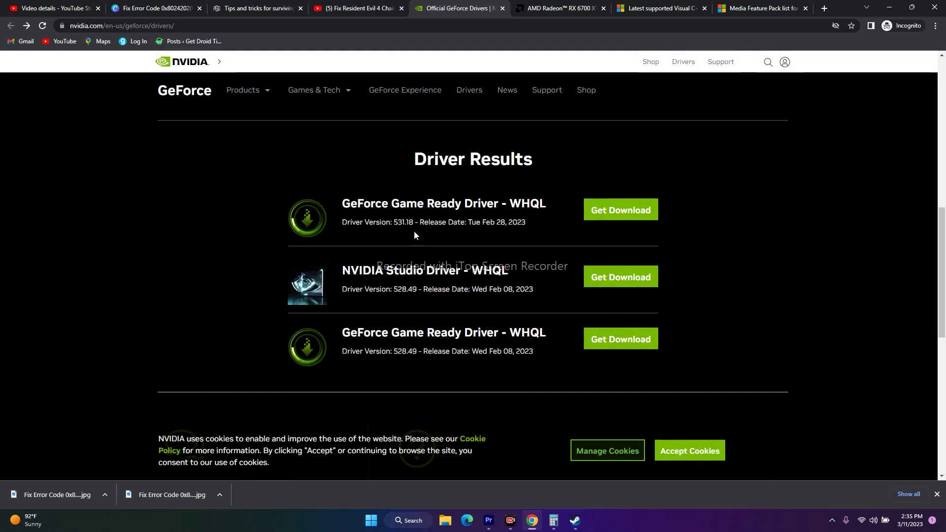
pyautogui.moveTo(340, 203); pyautogui.dragTo(523, 223)
pyautogui.click(530, 209)
pyautogui.moveTo(340, 202); pyautogui.dragTo(451, 225)
pyautogui.click(400, 234)
pyautogui.moveTo(393, 222); pyautogui.dragTo(414, 222)
pyautogui.click(520, 224)
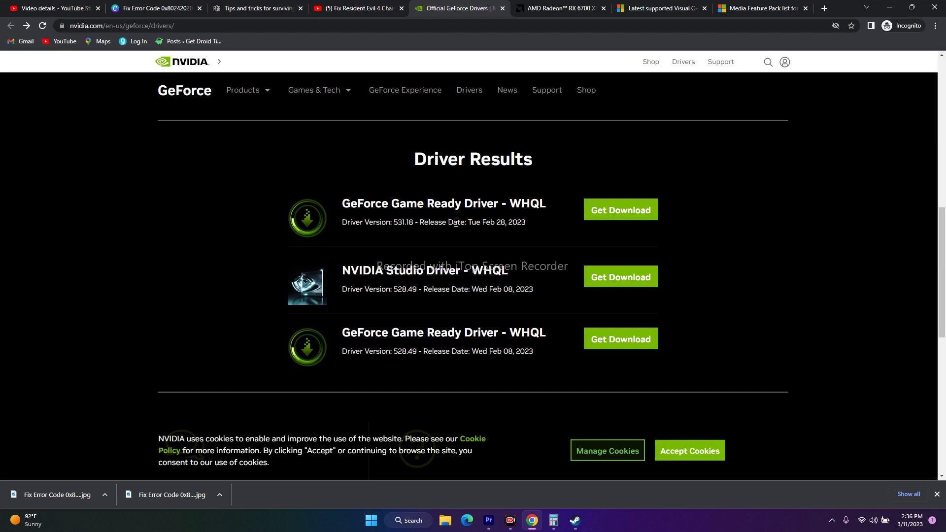
# Step: Examine the name, version and release date of the older GeForce Game Ready Driver at the end of the results
pyautogui.moveTo(394, 354); pyautogui.dragTo(420, 355)
pyautogui.click(504, 364)
pyautogui.moveTo(342, 333); pyautogui.dragTo(454, 334)
pyautogui.click(506, 347)
pyautogui.moveTo(545, 356); pyautogui.dragTo(342, 333)
pyautogui.click(397, 355)
pyautogui.click(486, 348)
pyautogui.scroll(-3, 474, 344)
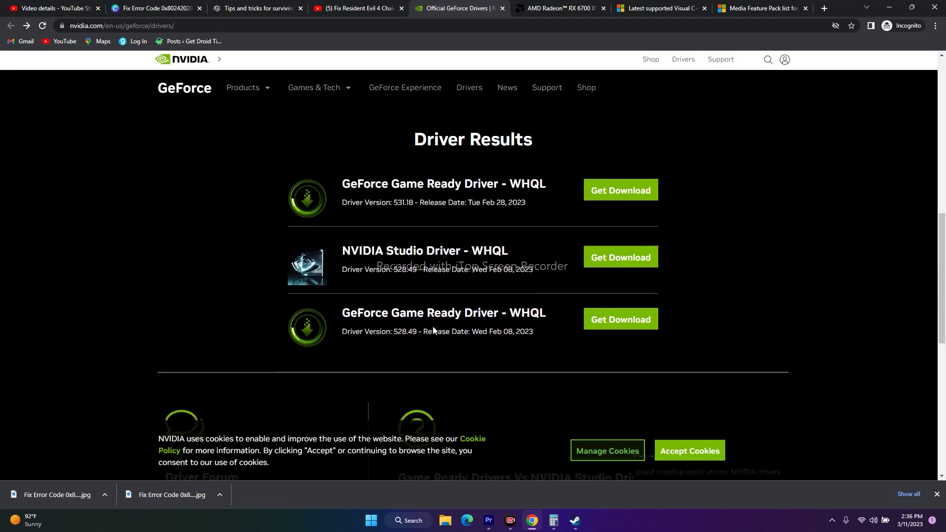
pyautogui.scroll(3, 470, 349)
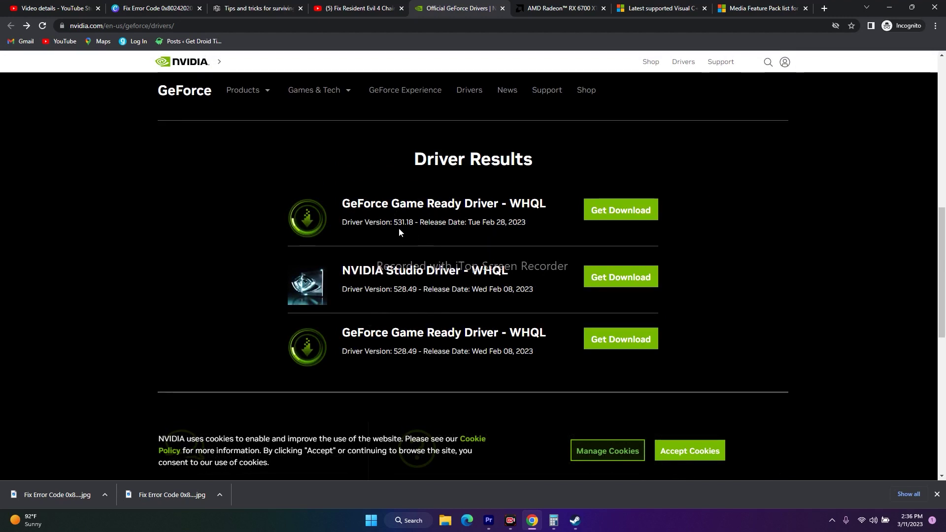
# Step: Compare the version numbers of the newest and the older Game Ready Driver, and minimize the browser
pyautogui.moveTo(394, 220); pyautogui.dragTo(414, 221)
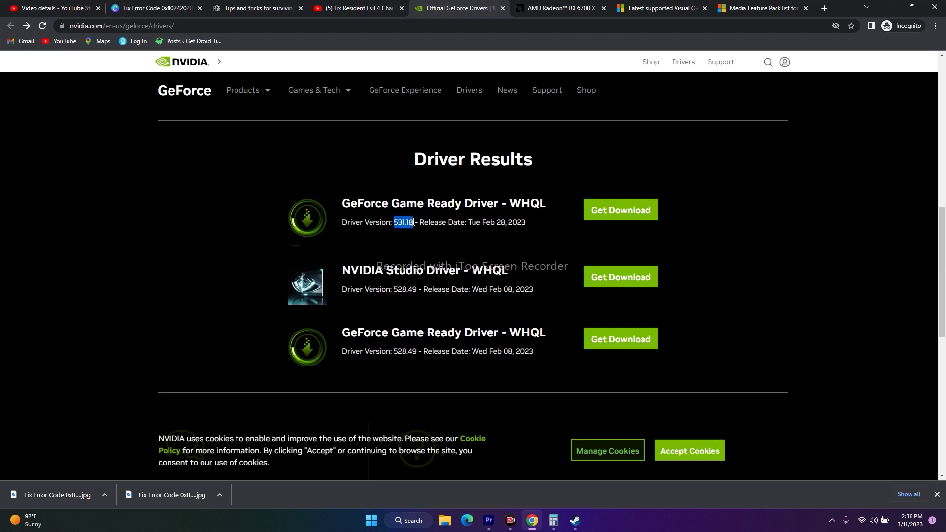
pyautogui.click(528, 218)
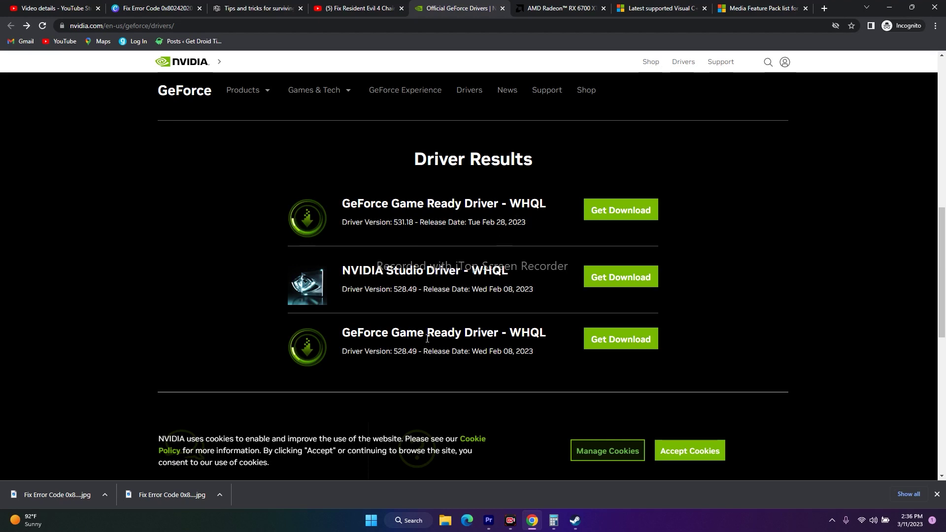
pyautogui.click(314, 90)
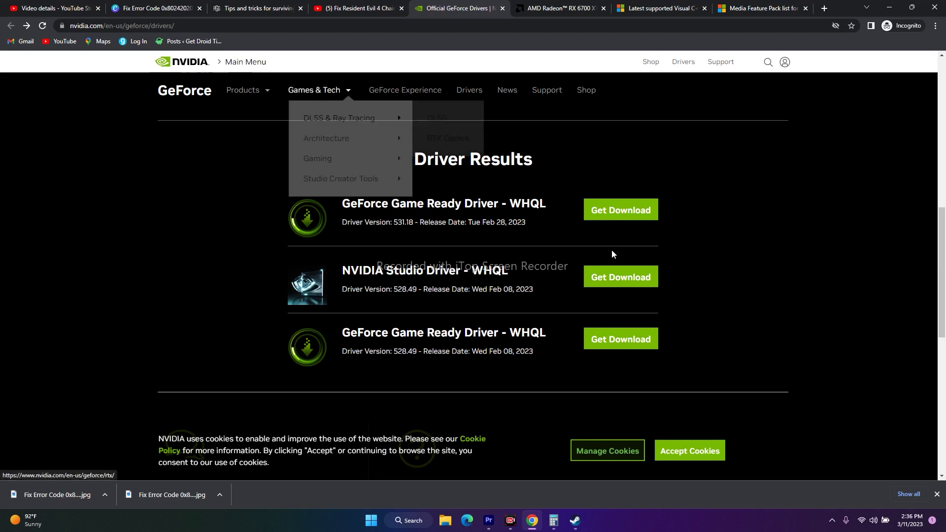
pyautogui.click(404, 232)
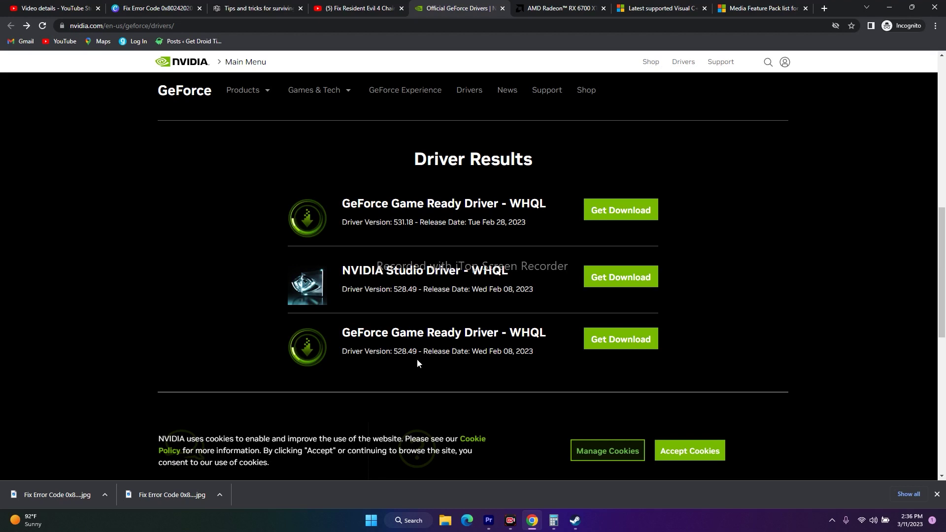
pyautogui.moveTo(396, 351); pyautogui.dragTo(464, 351)
pyautogui.click(519, 355)
pyautogui.click(893, 6)
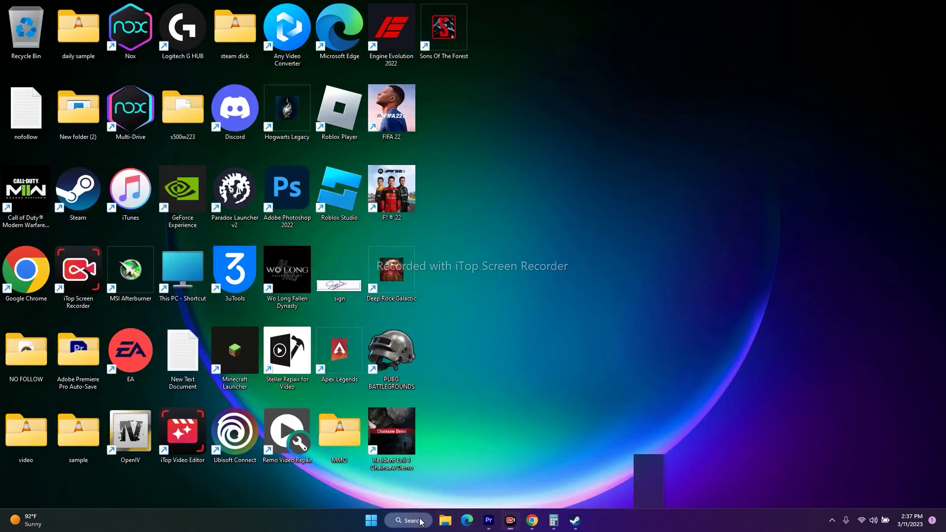
# Step: Open the Virtual Memory dialog from the advanced system settings and select Custom size for drive C:
pyautogui.click(420, 522)
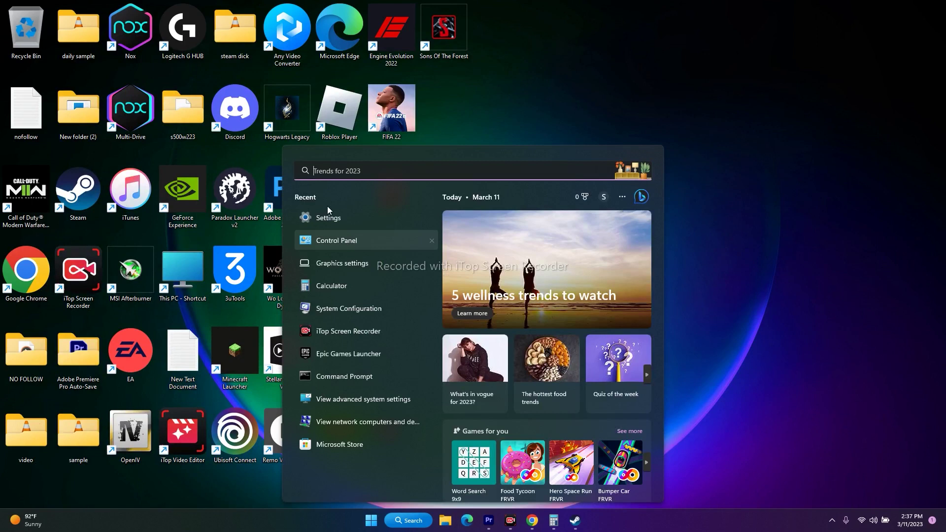
pyautogui.click(359, 403)
pyautogui.moveTo(147, 39); pyautogui.dragTo(647, 65)
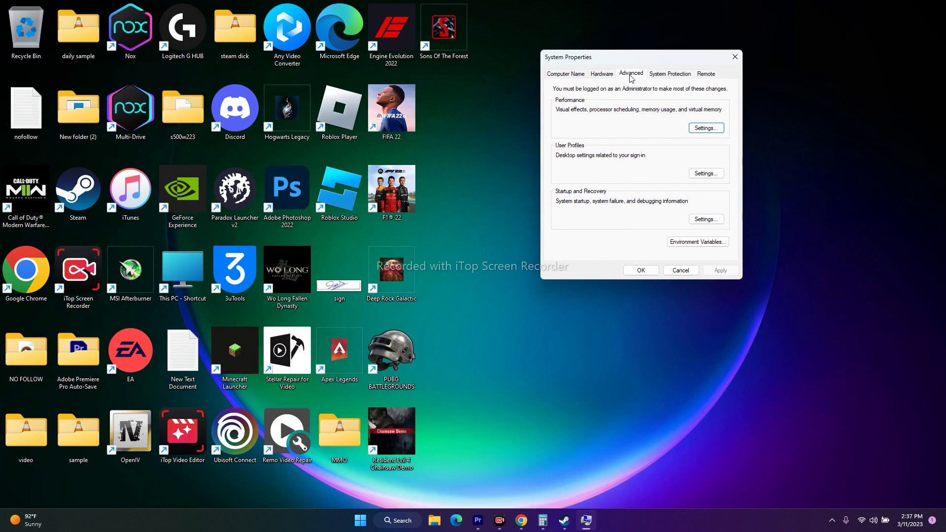
pyautogui.click(696, 131)
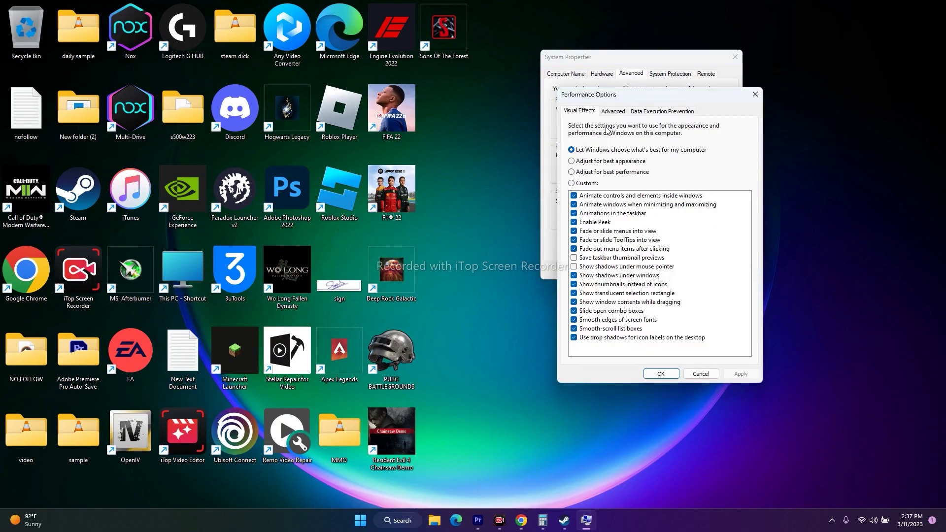
pyautogui.click(613, 112)
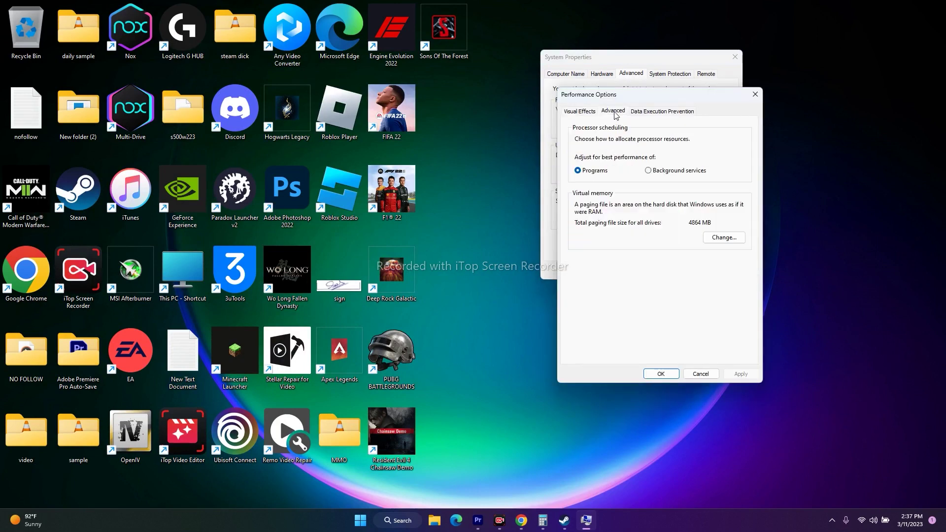
pyautogui.click(722, 238)
pyautogui.click(584, 237)
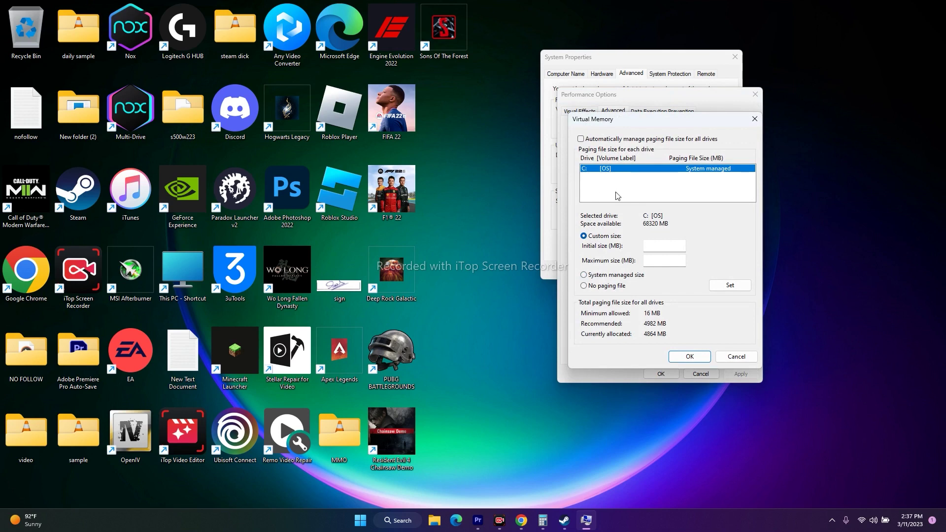
# Step: Switch to File Explorer, check the drives' free space under This PC, and minimize the window
pyautogui.click(434, 520)
pyautogui.click(30, 314)
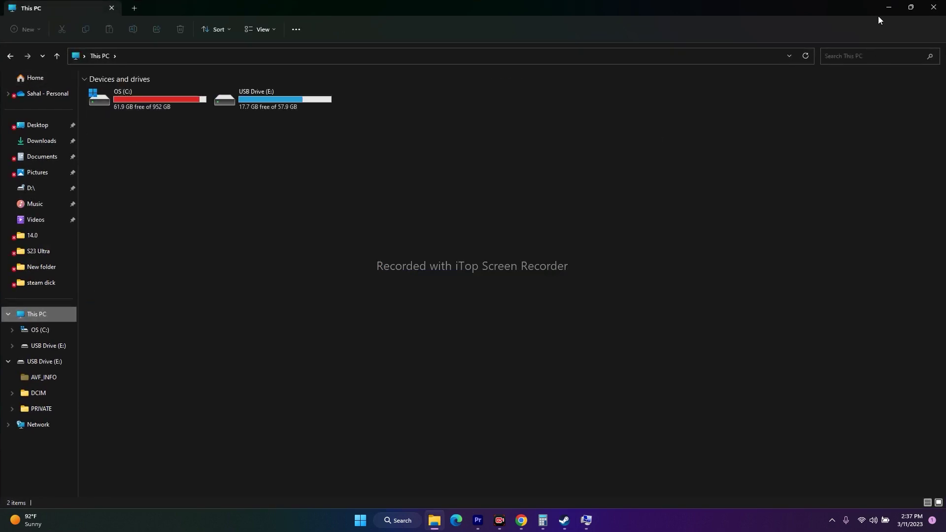
pyautogui.click(888, 7)
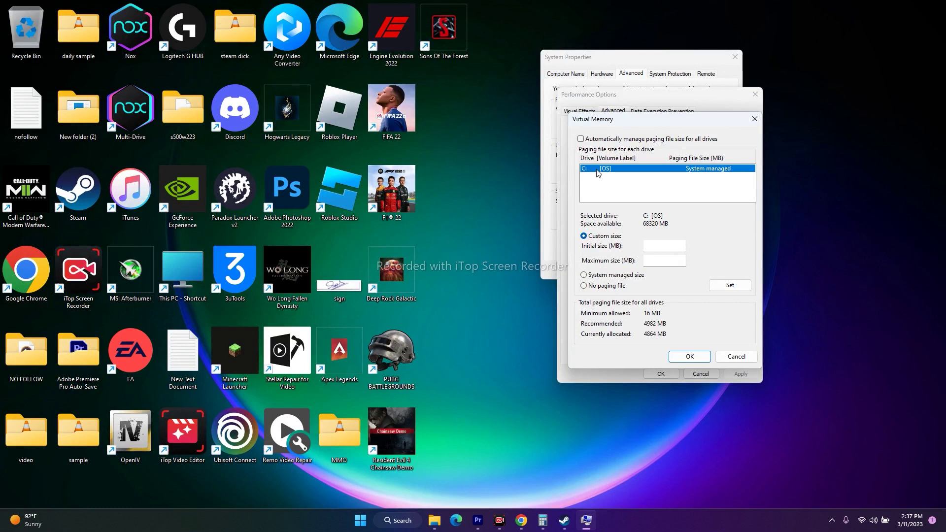
pyautogui.click(655, 246)
pyautogui.click(660, 262)
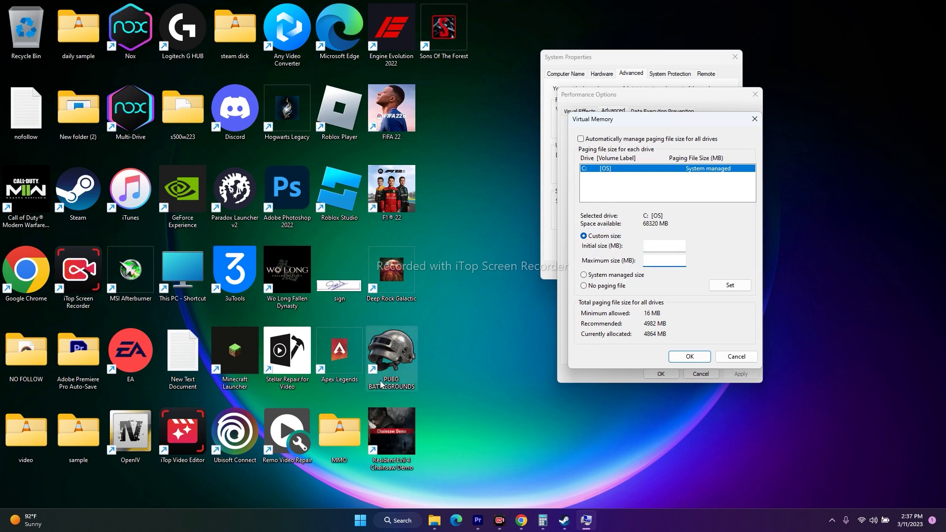
pyautogui.click(387, 520)
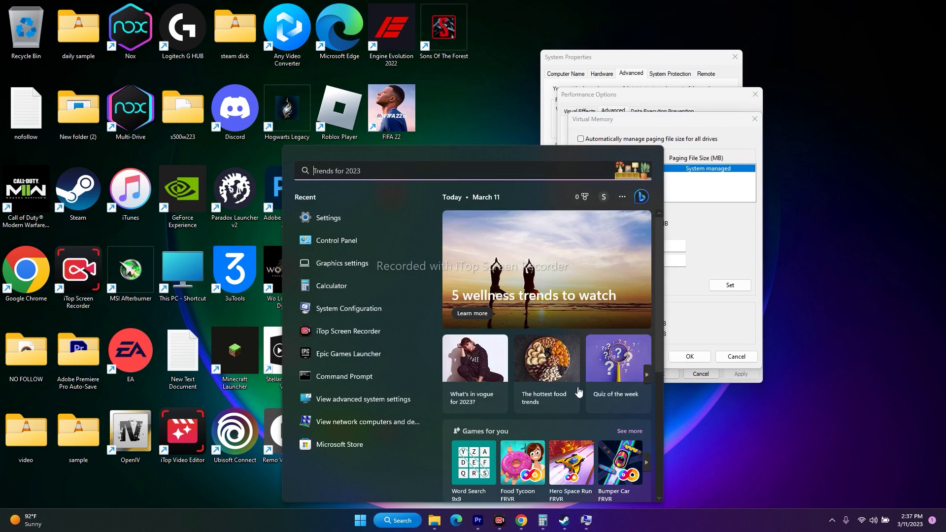
pyautogui.click(713, 419)
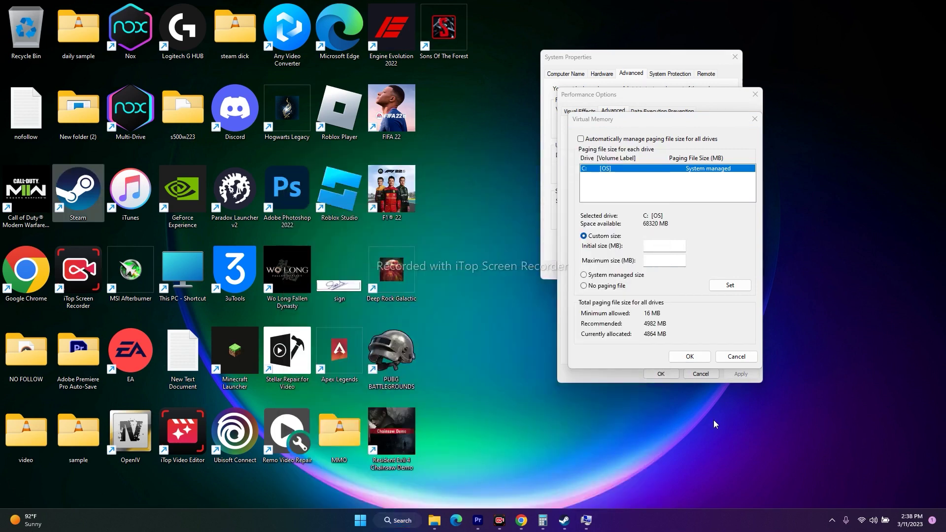
# Step: Open the system's About page in Settings, check the Installed RAM value, and close Settings
pyautogui.click(400, 523)
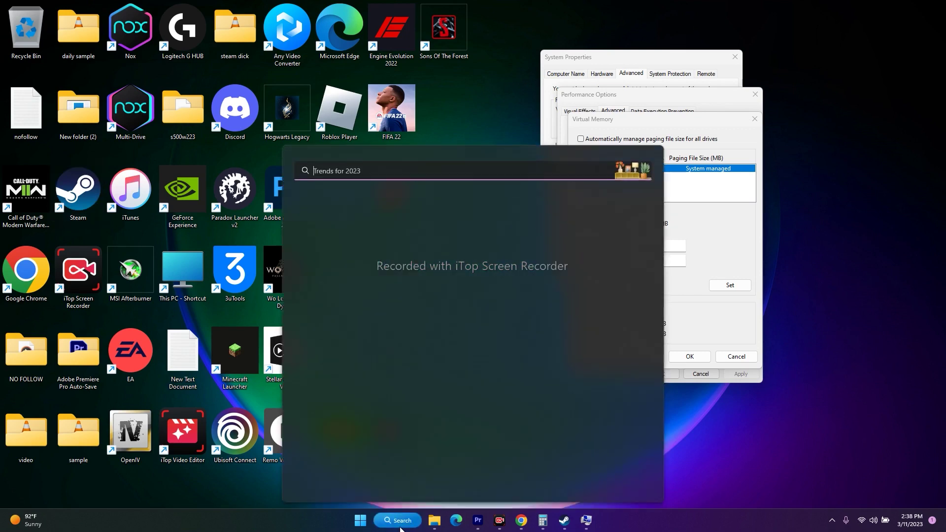
pyautogui.click(320, 225)
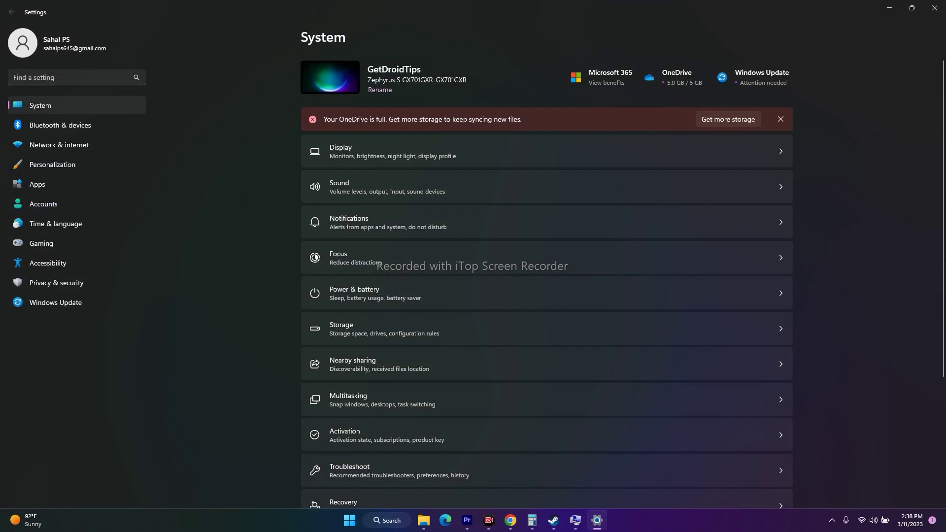
pyautogui.scroll(-3, 923, 266)
pyautogui.click(362, 472)
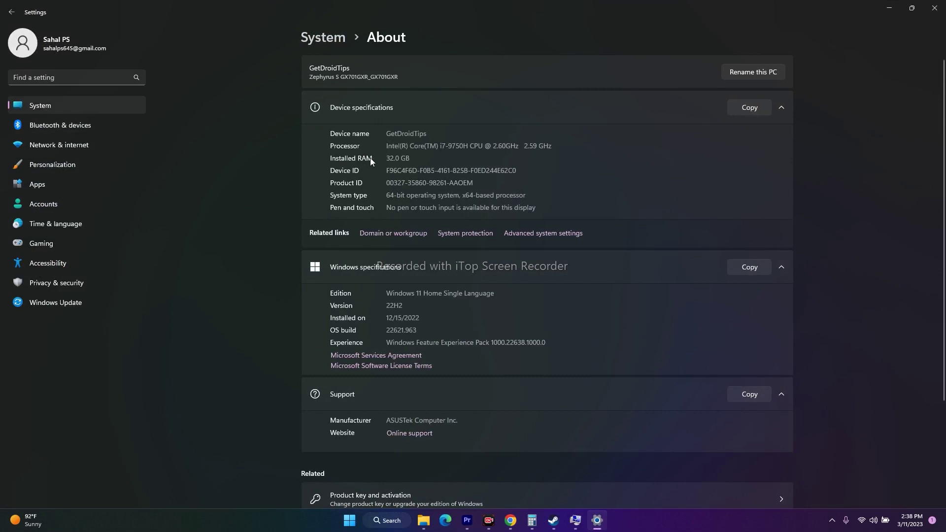
pyautogui.doubleClick(391, 160)
pyautogui.moveTo(416, 160); pyautogui.dragTo(336, 155)
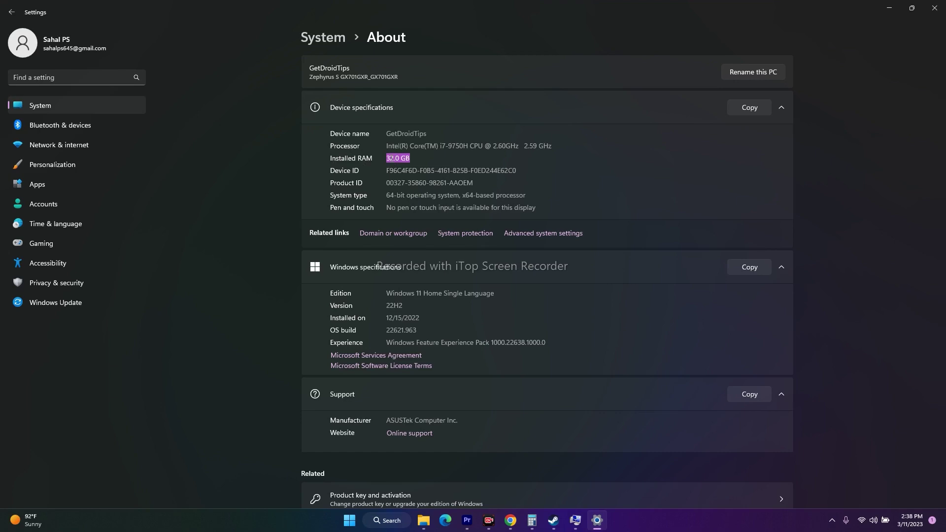
pyautogui.click(934, 7)
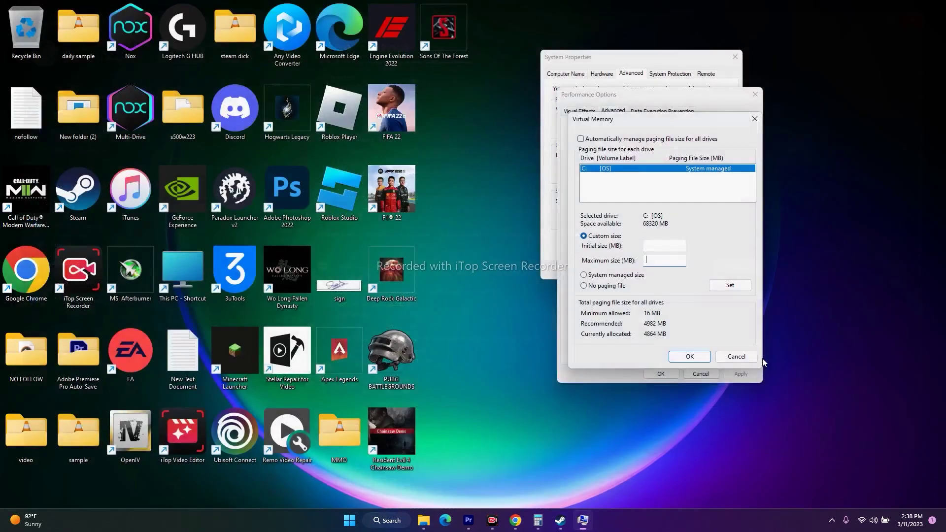
# Step: Open Calculator and multiply 32 by 1024 to convert the installed RAM from GB to MB
pyautogui.click(397, 521)
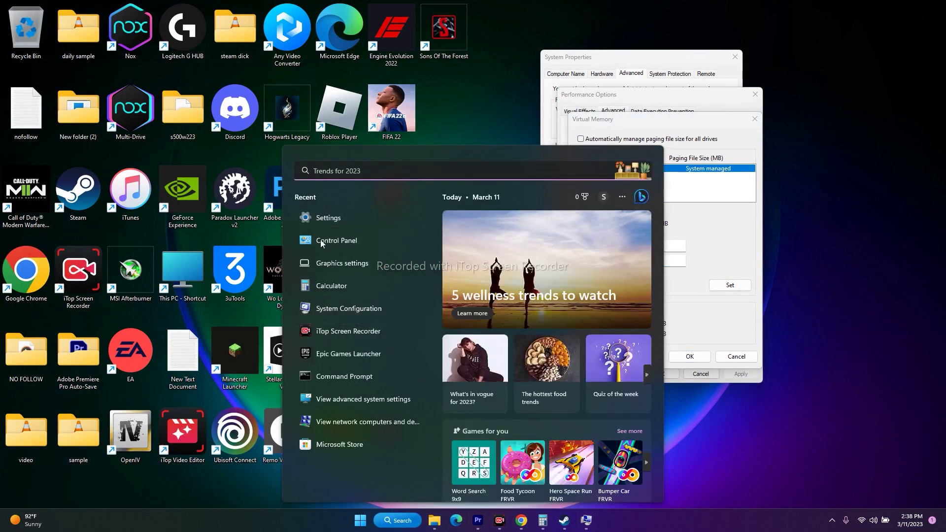
pyautogui.click(340, 288)
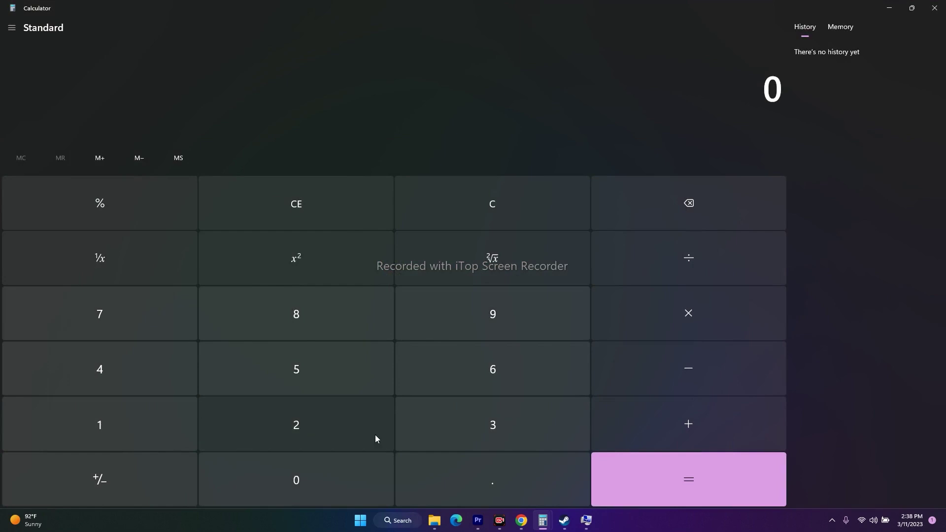
pyautogui.click(497, 432)
pyautogui.click(354, 440)
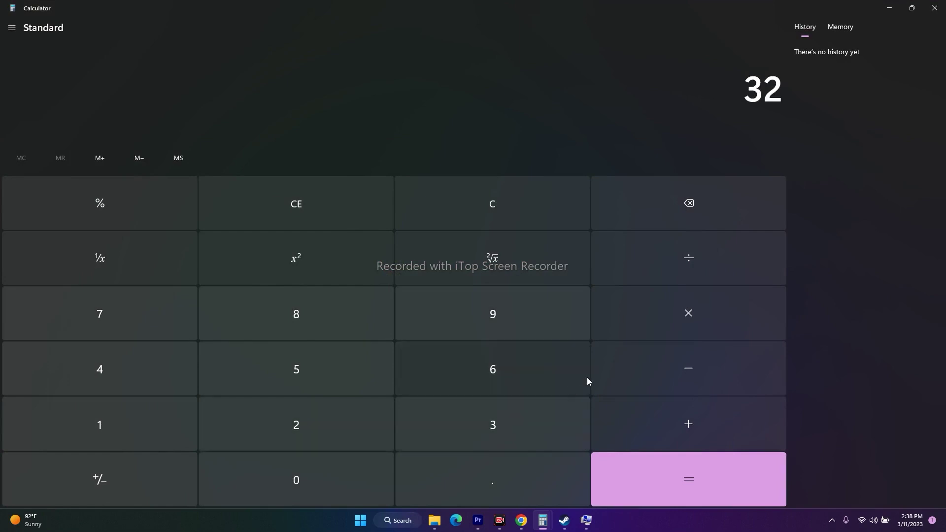
pyautogui.click(113, 411)
pyautogui.click(270, 475)
pyautogui.click(291, 433)
pyautogui.press('4')
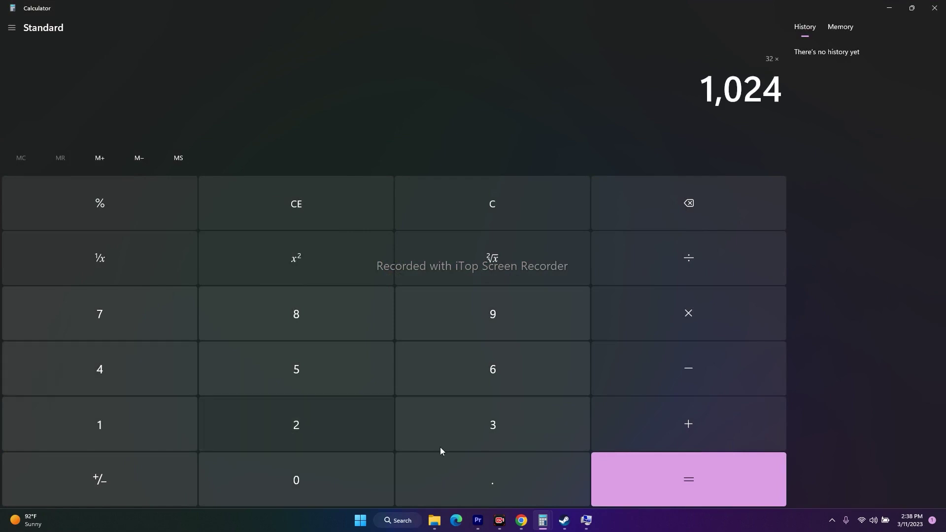
pyautogui.click(634, 483)
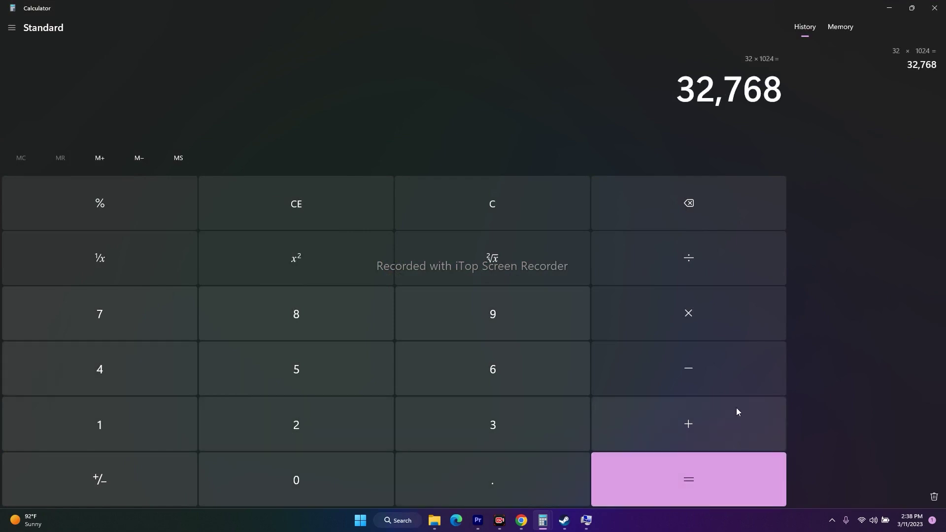
# Step: Multiply the result by 1.5, copy the product, and minimize Calculator
pyautogui.click(699, 310)
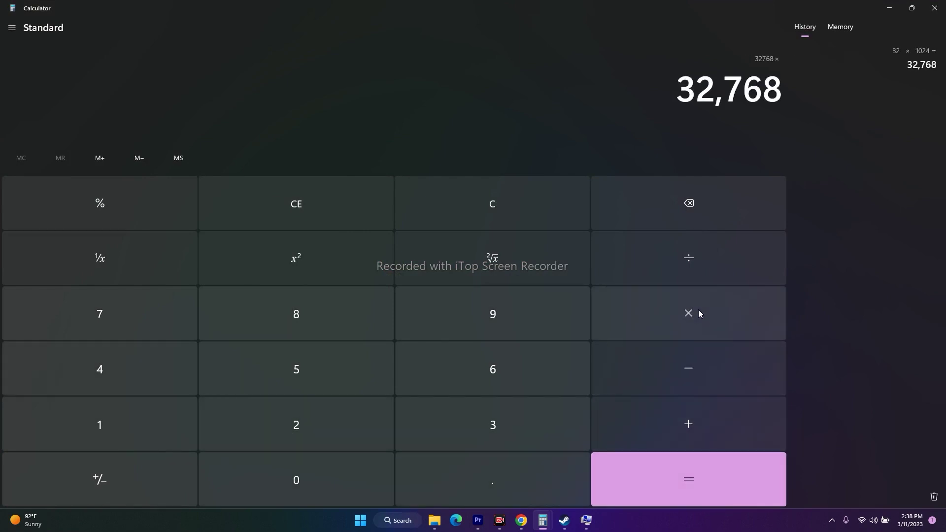
pyautogui.click(59, 416)
pyautogui.click(482, 495)
pyautogui.press('5')
pyautogui.click(630, 483)
pyautogui.moveTo(681, 89); pyautogui.dragTo(785, 92)
pyautogui.press('super+c')
pyautogui.rightClick(795, 107)
pyautogui.press('super+Down')
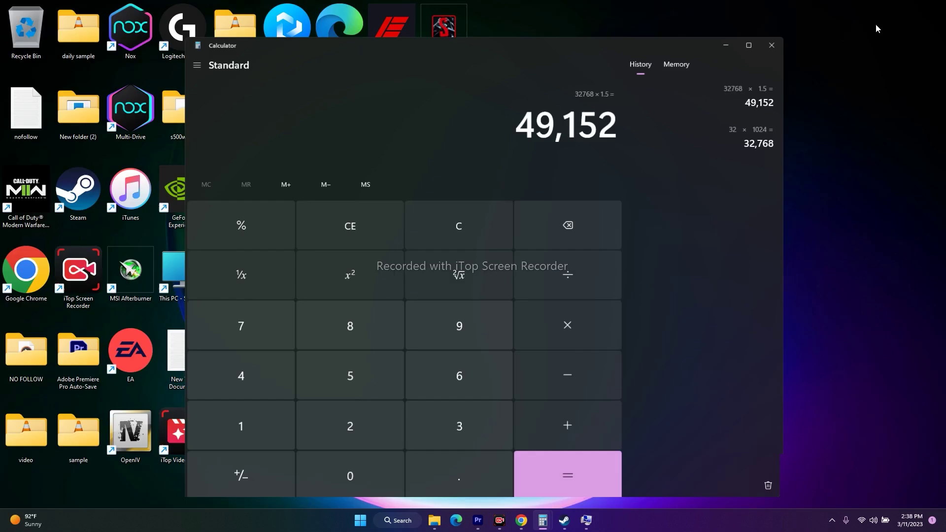
pyautogui.click(723, 46)
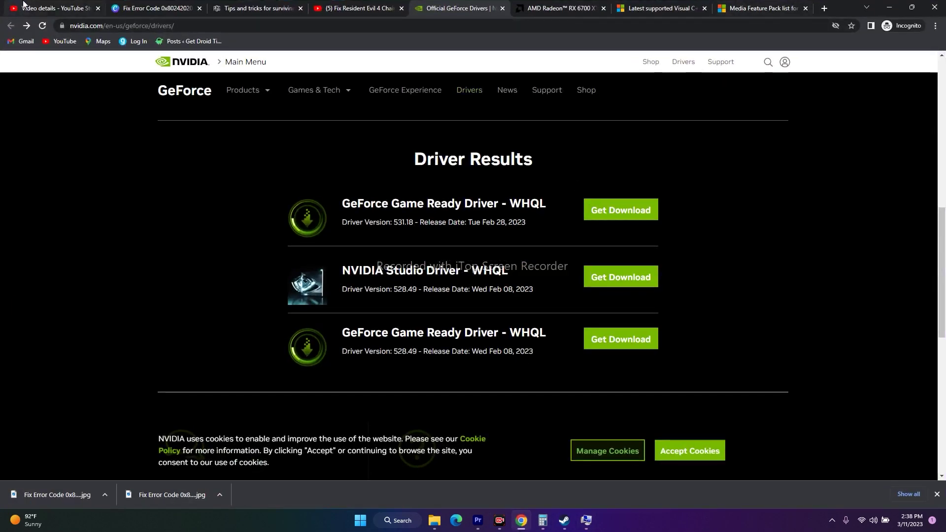
# Step: Minimize the browser and paste 49,152 as the Initial size (MB) of the custom paging file
pyautogui.hotkey('ctrl', '1')
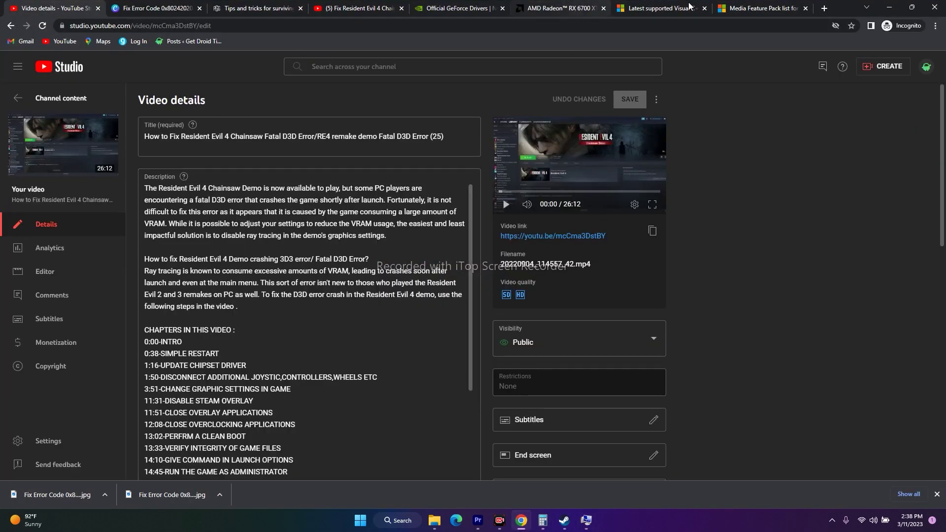
pyautogui.click(890, 7)
pyautogui.rightClick(669, 248)
pyautogui.click(695, 290)
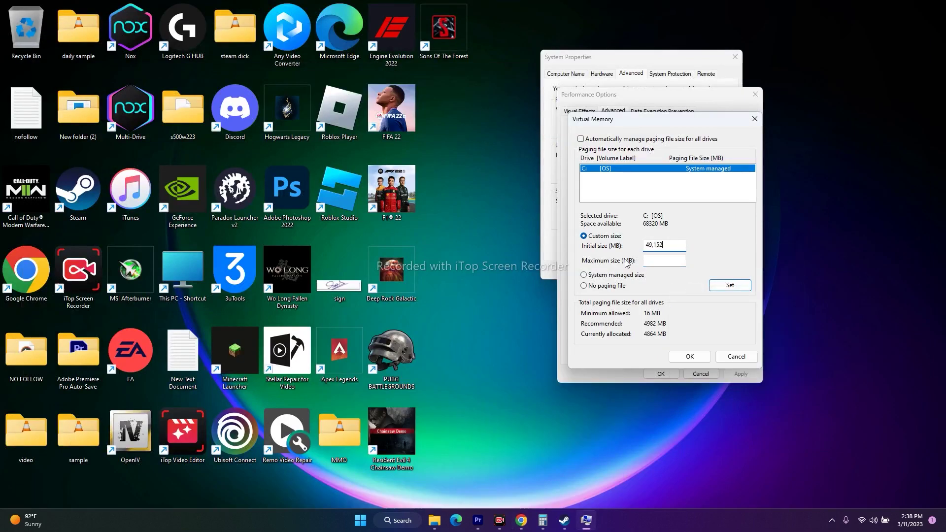
# Step: Switch to Calculator, multiply 32 by 1024, and multiply that product by 3
pyautogui.click(542, 520)
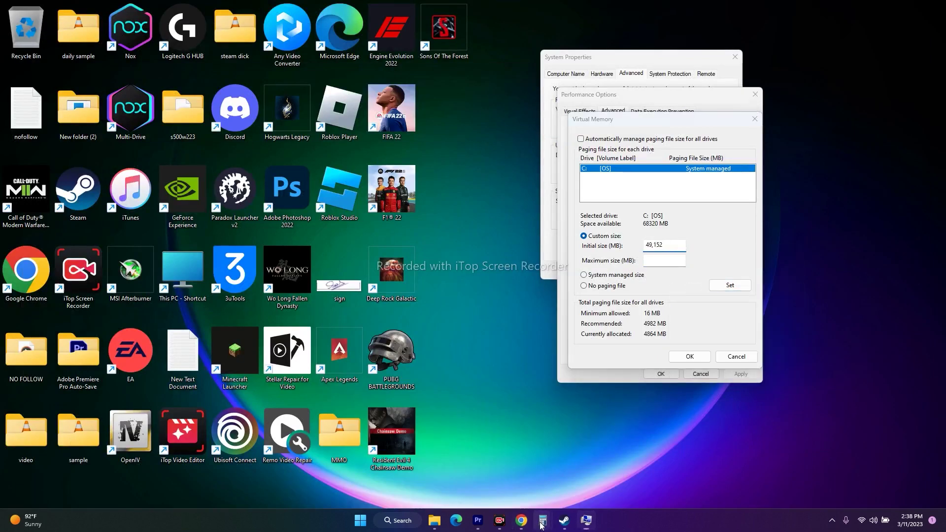
pyautogui.click(552, 466)
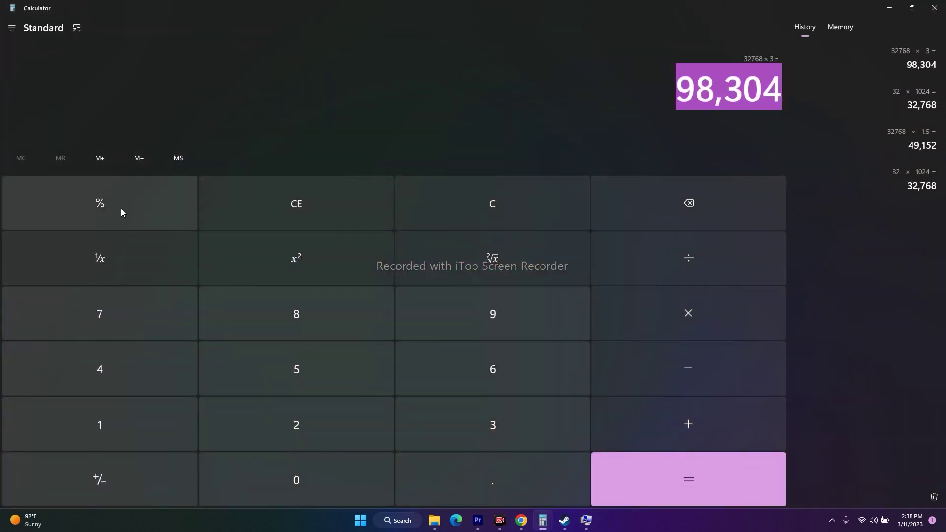
pyautogui.click(311, 222)
pyautogui.write('32*102')
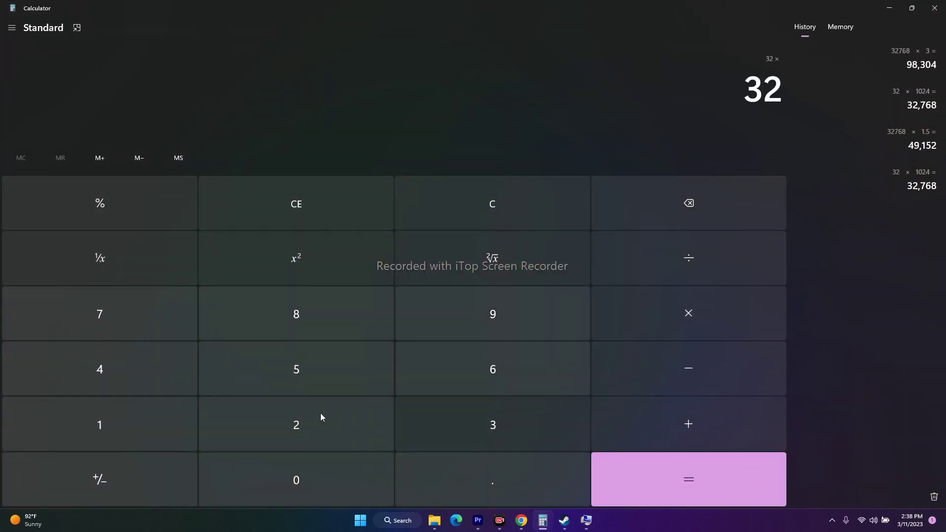
pyautogui.write('4')
pyautogui.click(667, 494)
pyautogui.click(689, 313)
pyautogui.click(540, 445)
pyautogui.click(675, 481)
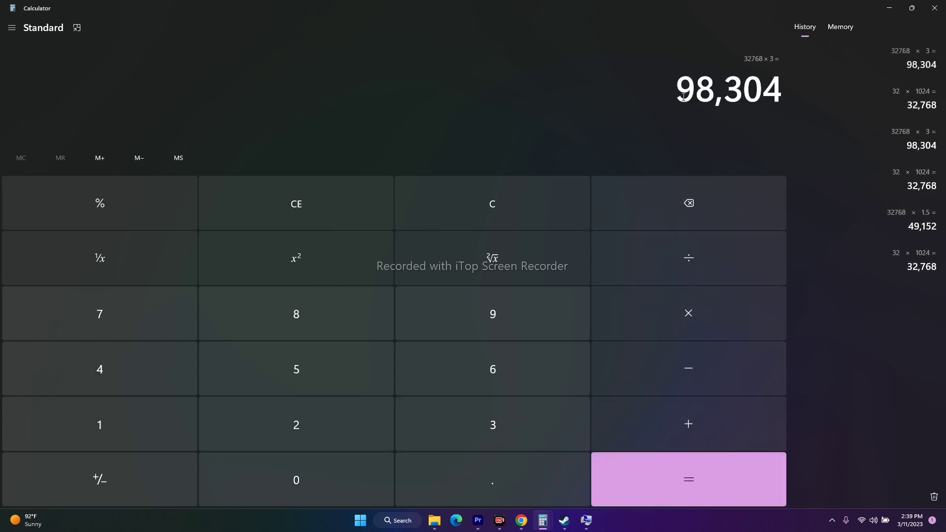
# Step: Copy the product from Calculator and paste 98,304 as the Maximum size (MB) in the Virtual Memory dialog
pyautogui.moveTo(682, 94); pyautogui.dragTo(804, 97)
pyautogui.rightClick(764, 101)
pyautogui.click(783, 106)
pyautogui.click(889, 8)
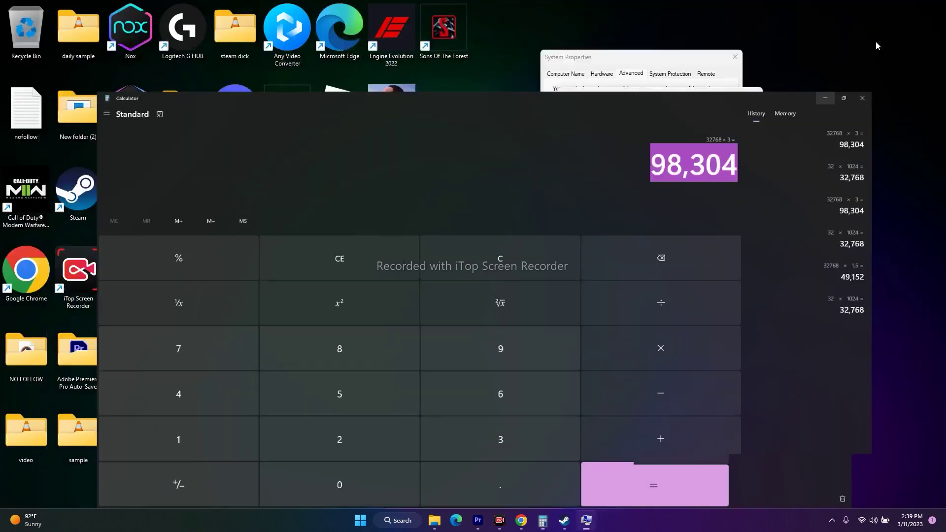
pyautogui.rightClick(664, 262)
pyautogui.click(690, 308)
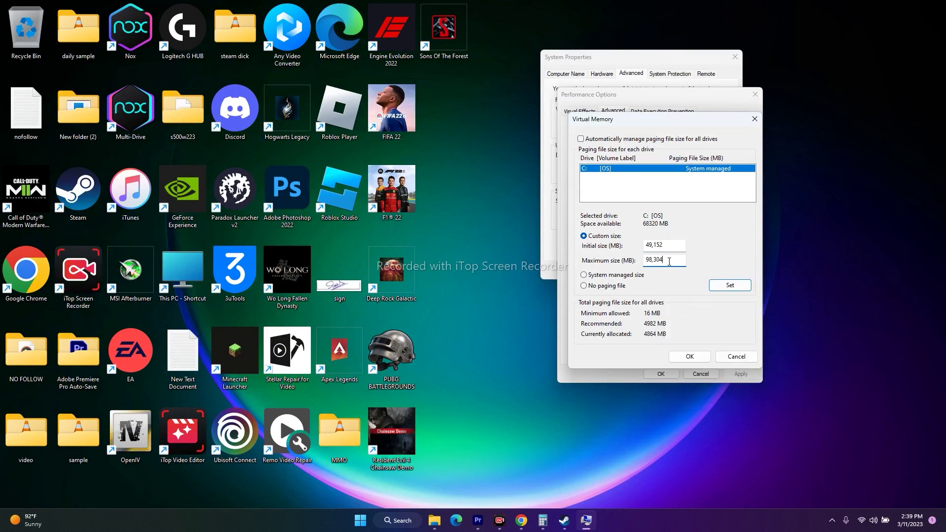
# Step: Cancel the Virtual Memory and Performance Options dialogs and close System Properties
pyautogui.click(738, 358)
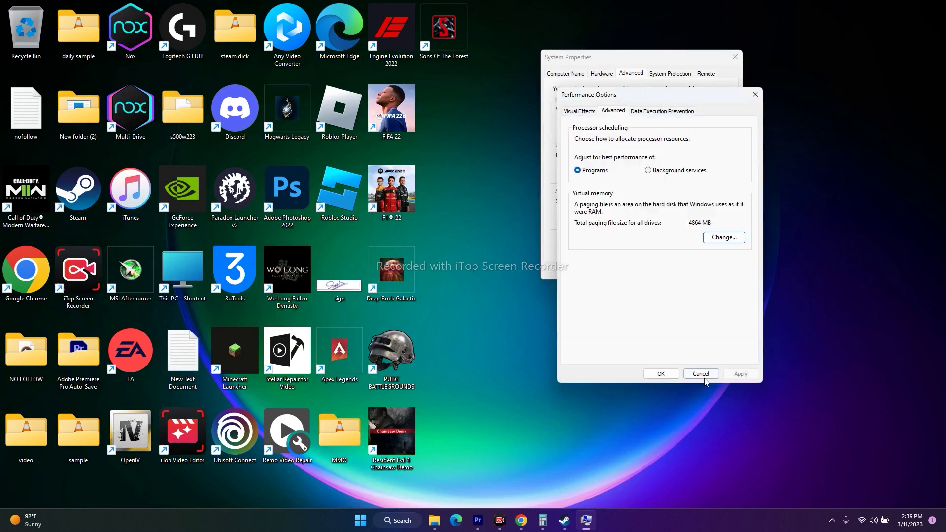
pyautogui.click(701, 374)
pyautogui.click(735, 57)
# Step: Open the Windows Update page in Settings, check the available updates, and close Settings
pyautogui.click(564, 520)
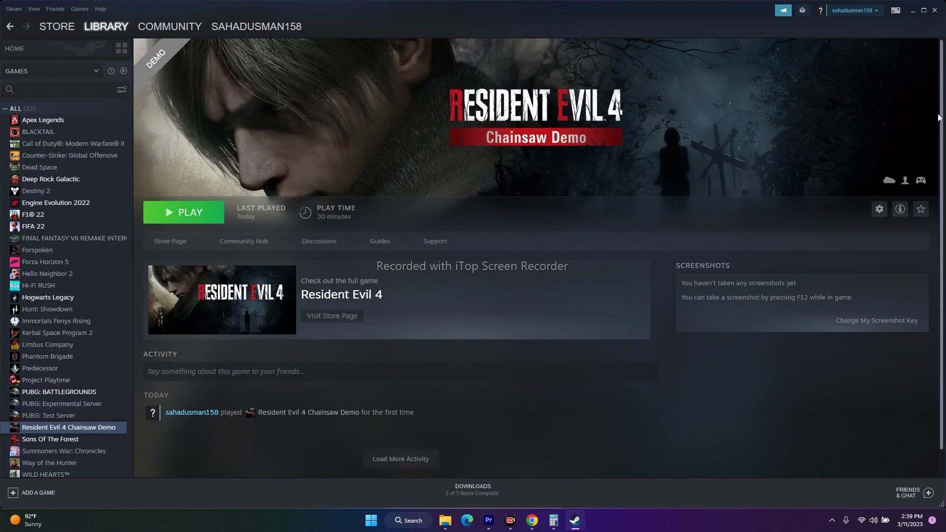
pyautogui.click(913, 10)
pyautogui.click(422, 523)
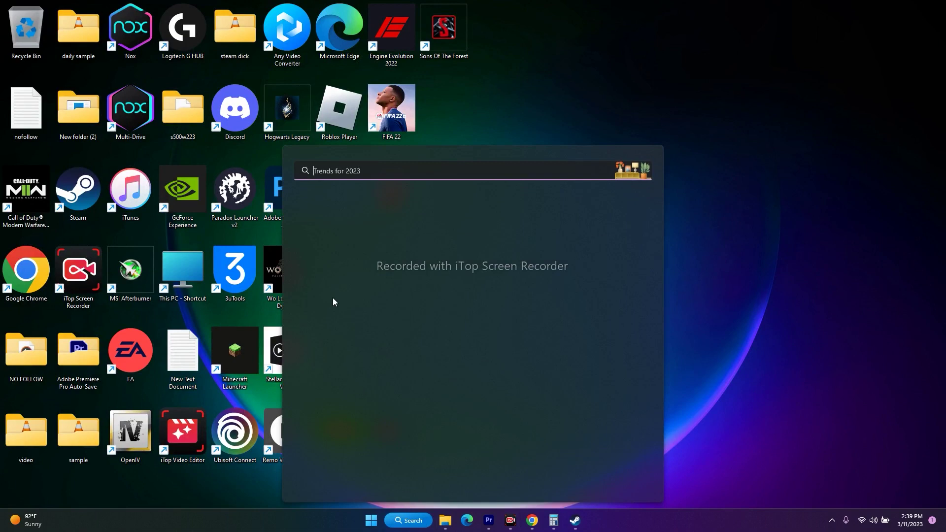
pyautogui.click(338, 216)
pyautogui.scroll(-3, 655, 279)
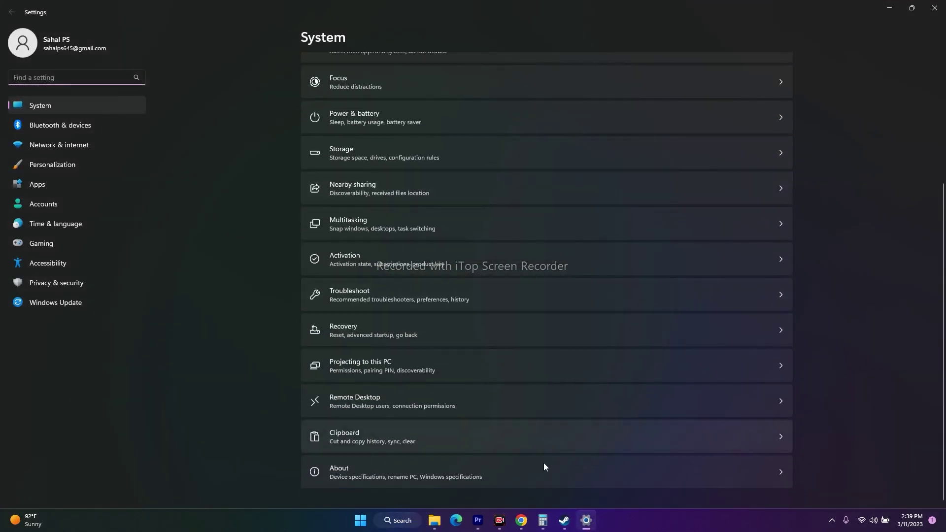
pyautogui.click(70, 305)
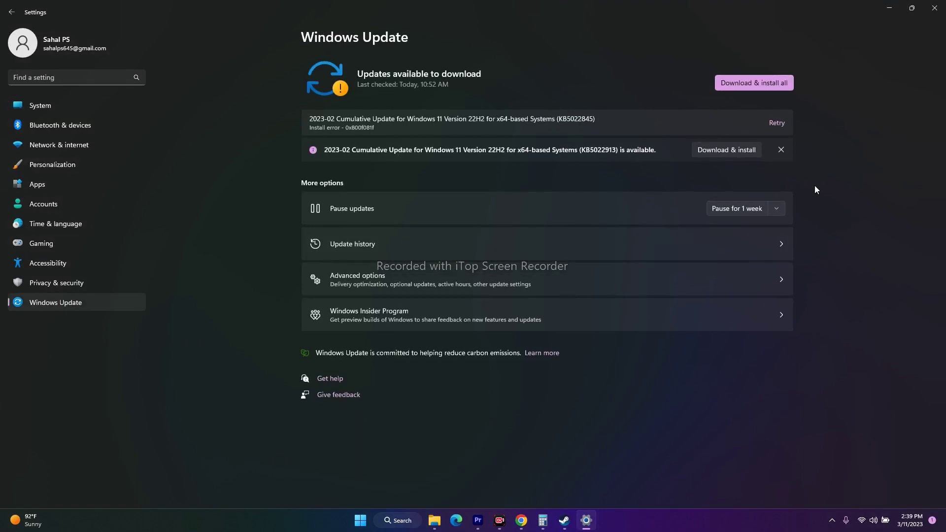
pyautogui.click(933, 8)
# Step: Switch to Steam, view the context options of Resident Evil 4 Chainsaw Demo in the library, and close the window
pyautogui.click(576, 523)
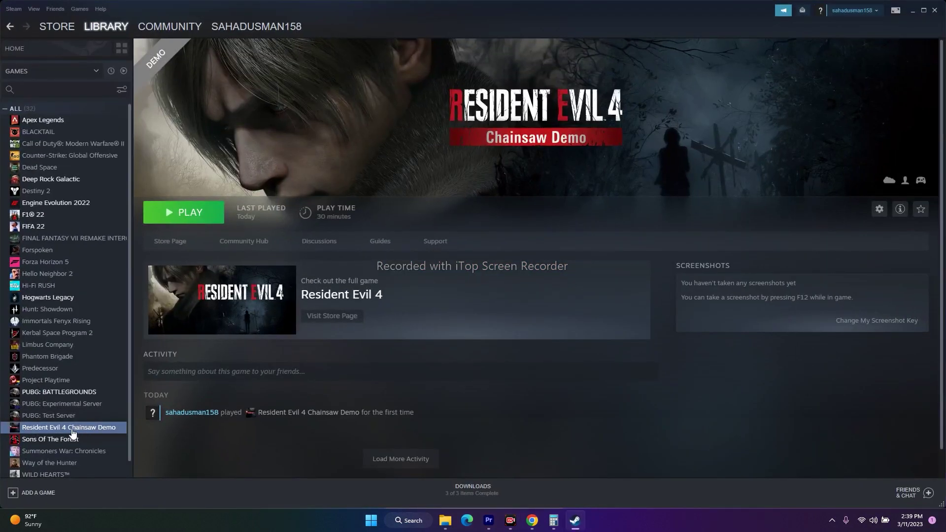
pyautogui.rightClick(86, 428)
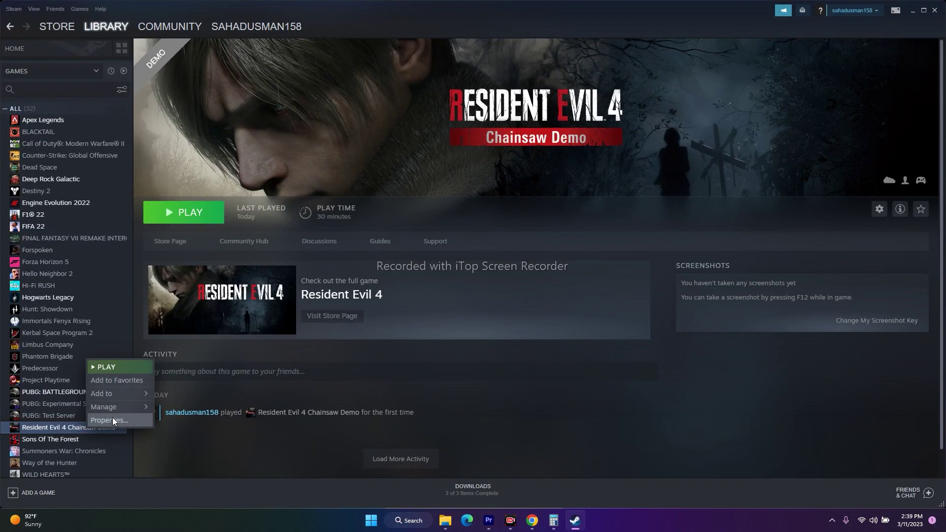
pyautogui.click(289, 458)
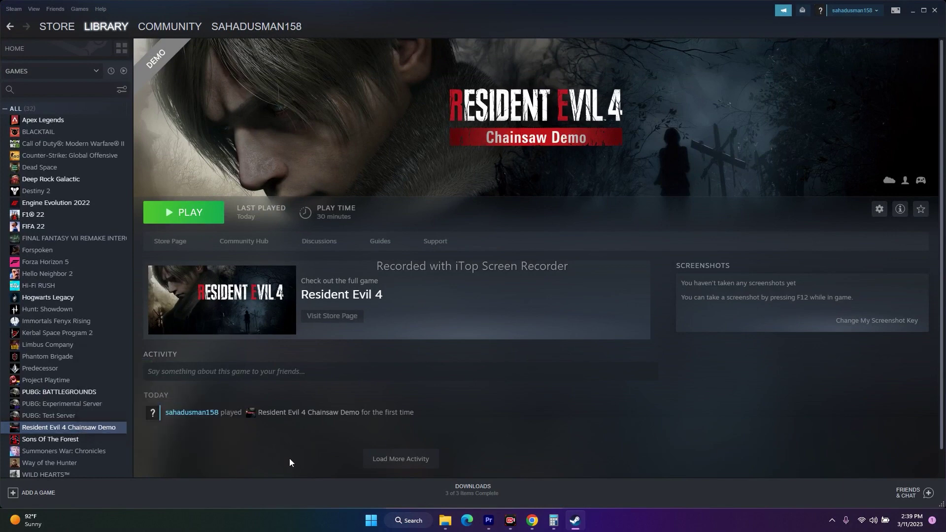
pyautogui.click(937, 15)
# Step: Switch to File Explorer, view the drives under This PC, and close the window
pyautogui.click(445, 520)
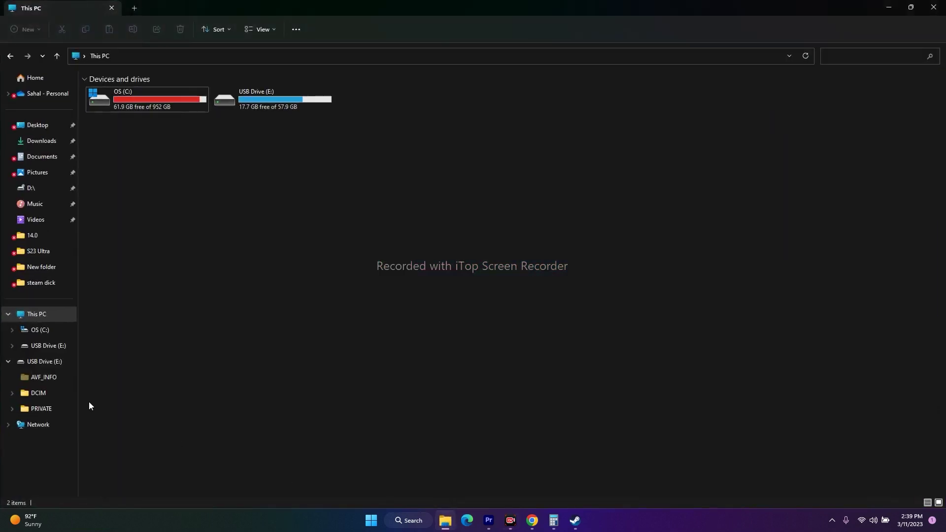
pyautogui.click(45, 318)
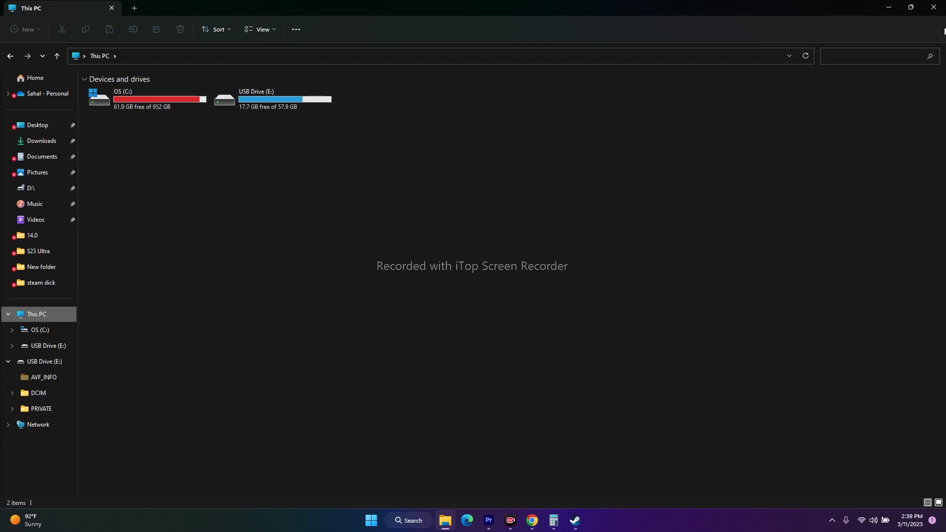
pyautogui.click(933, 7)
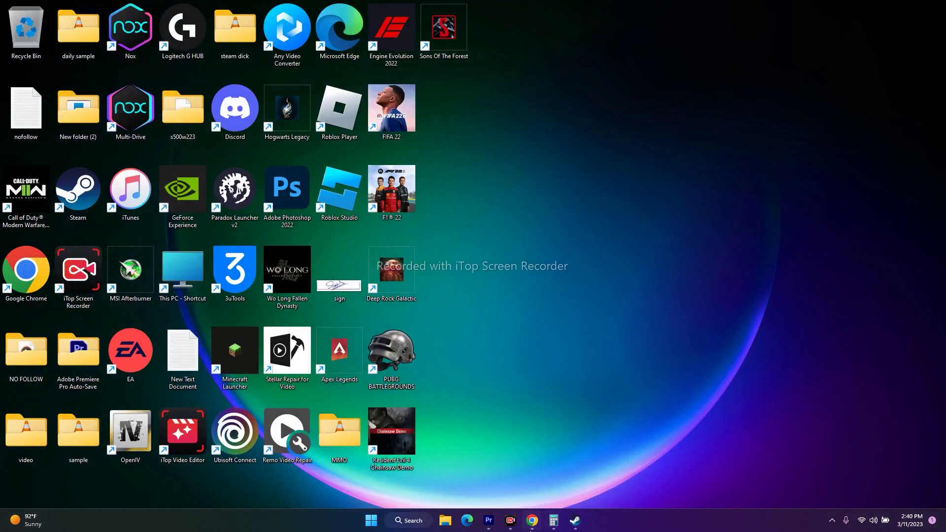